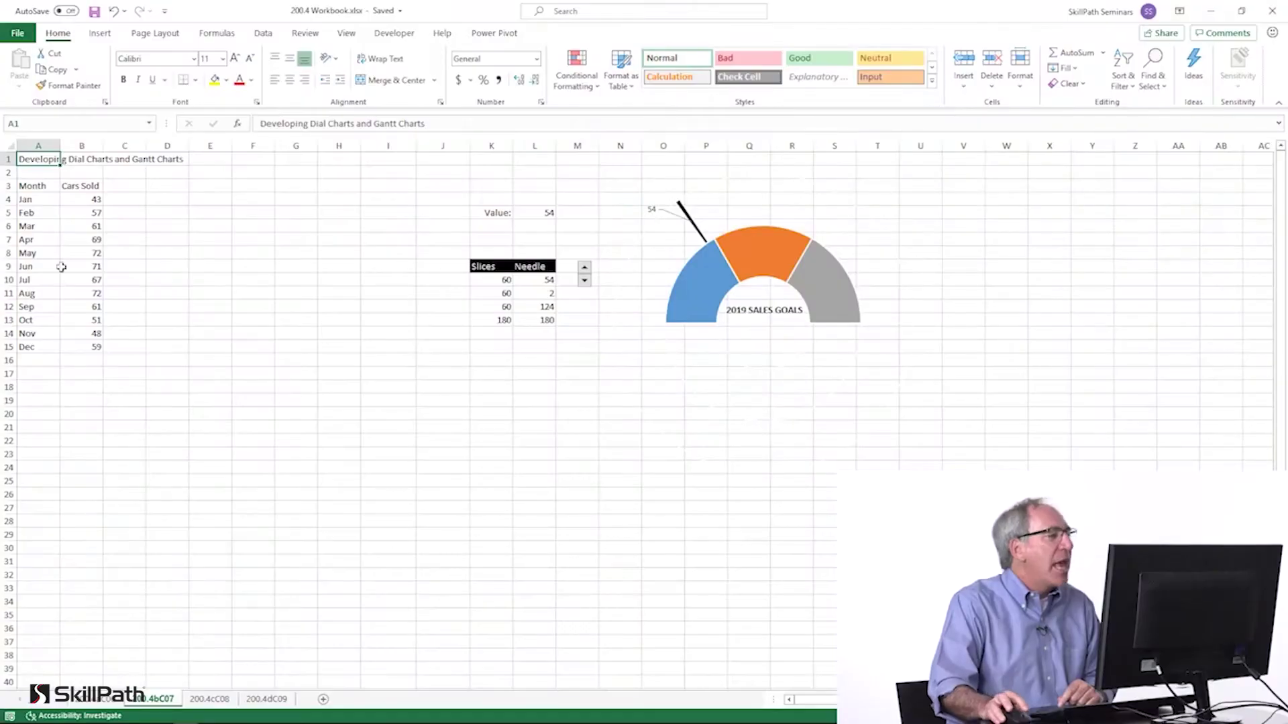
# Preview a Cars Sold column chart with Alt+F1, then delete it.
pyautogui.press('Down')
pyautogui.press('Down')
pyautogui.press('Down')
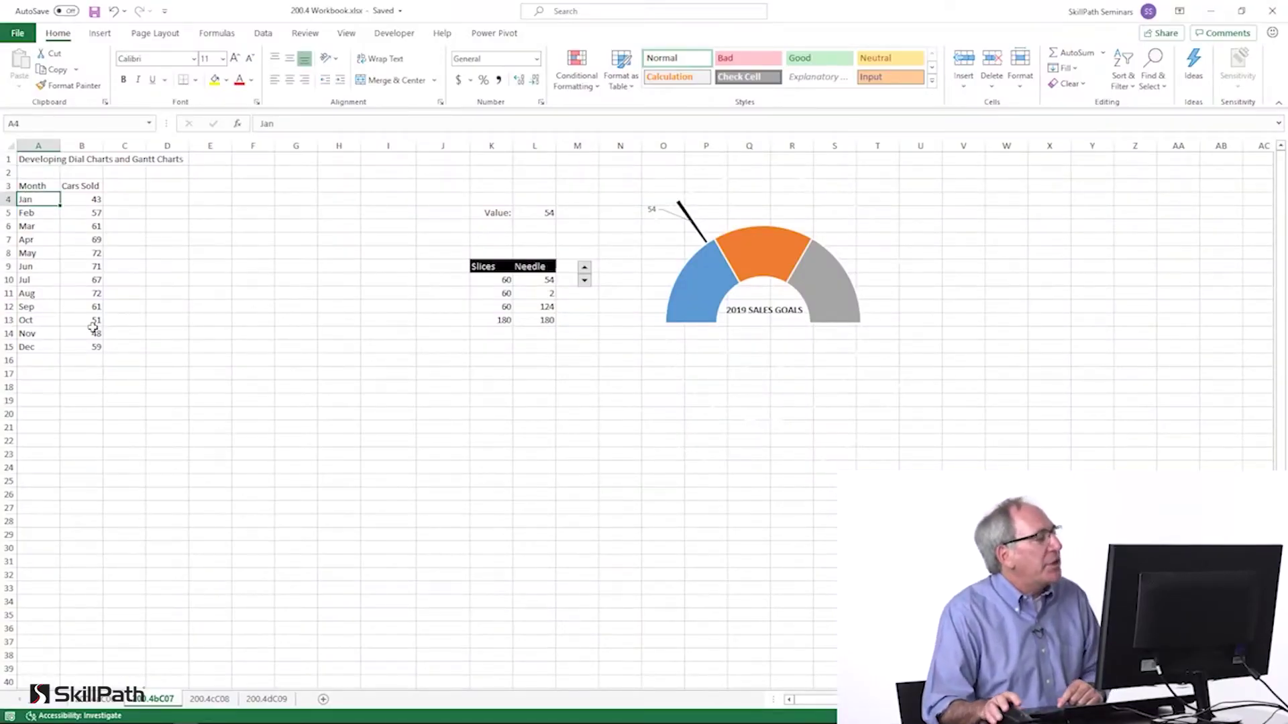
pyautogui.press('Up')
pyautogui.press('Right')
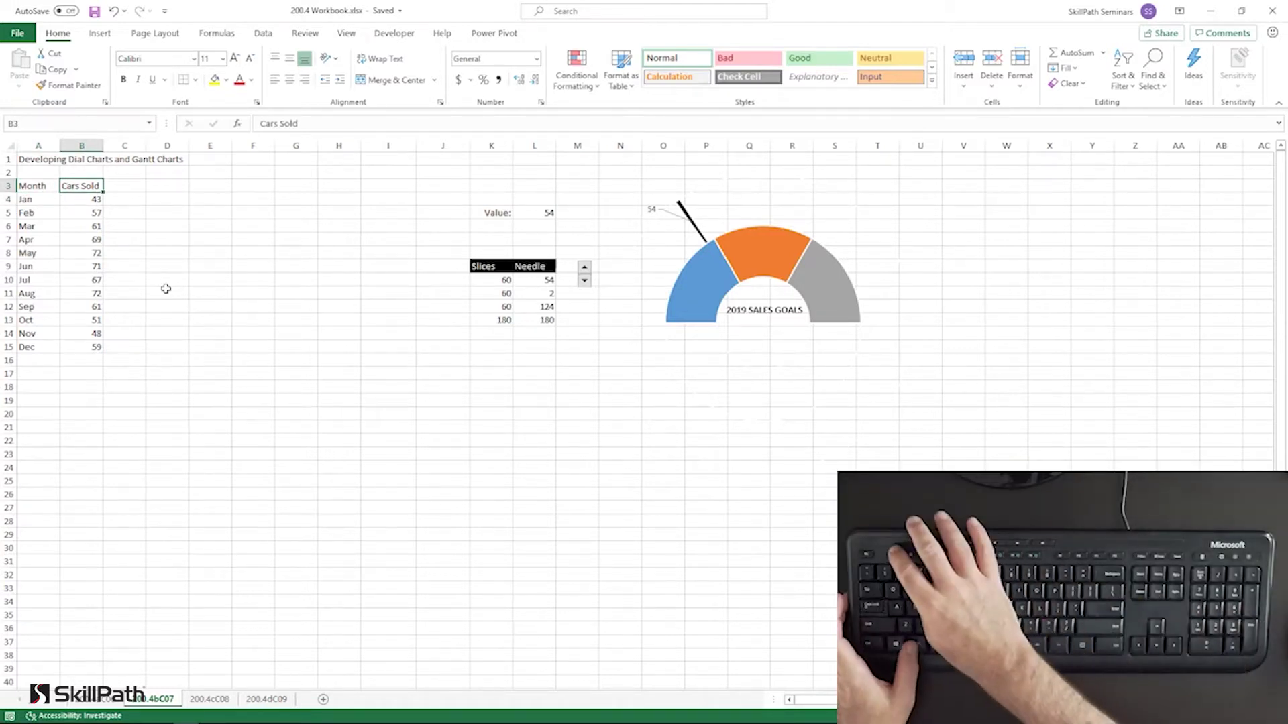
pyautogui.hotkey('alt', 'F1')
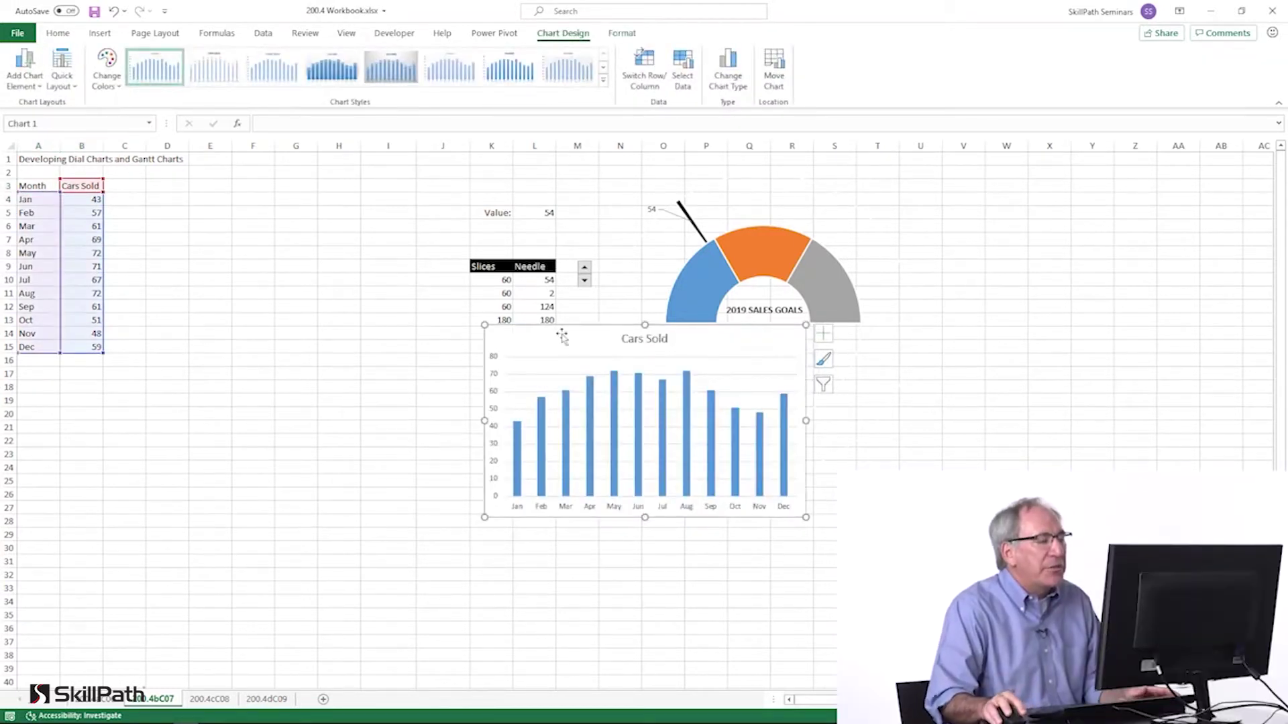
pyautogui.moveTo(562, 336); pyautogui.dragTo(183, 227)
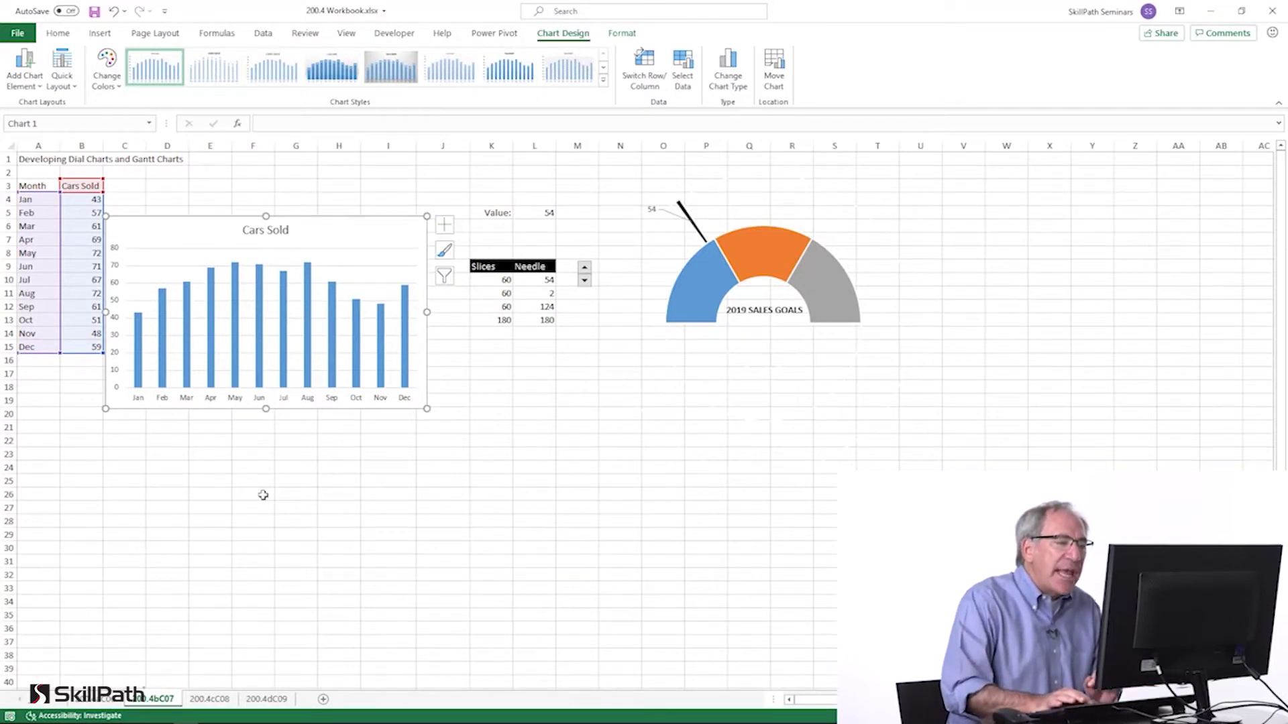
pyautogui.press('Delete')
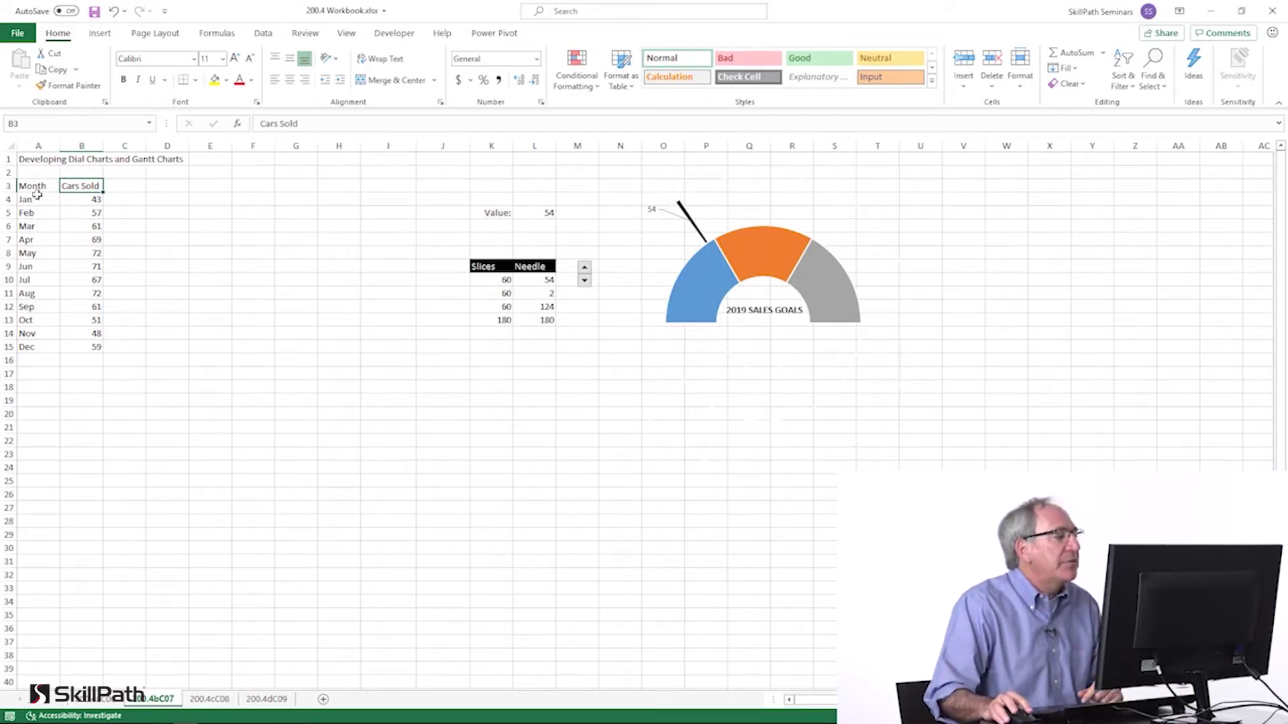
# Copy the Jan–Dec months and sales values (A4:B15) into A16 as a second year.
pyautogui.moveTo(38, 200); pyautogui.dragTo(87, 345)
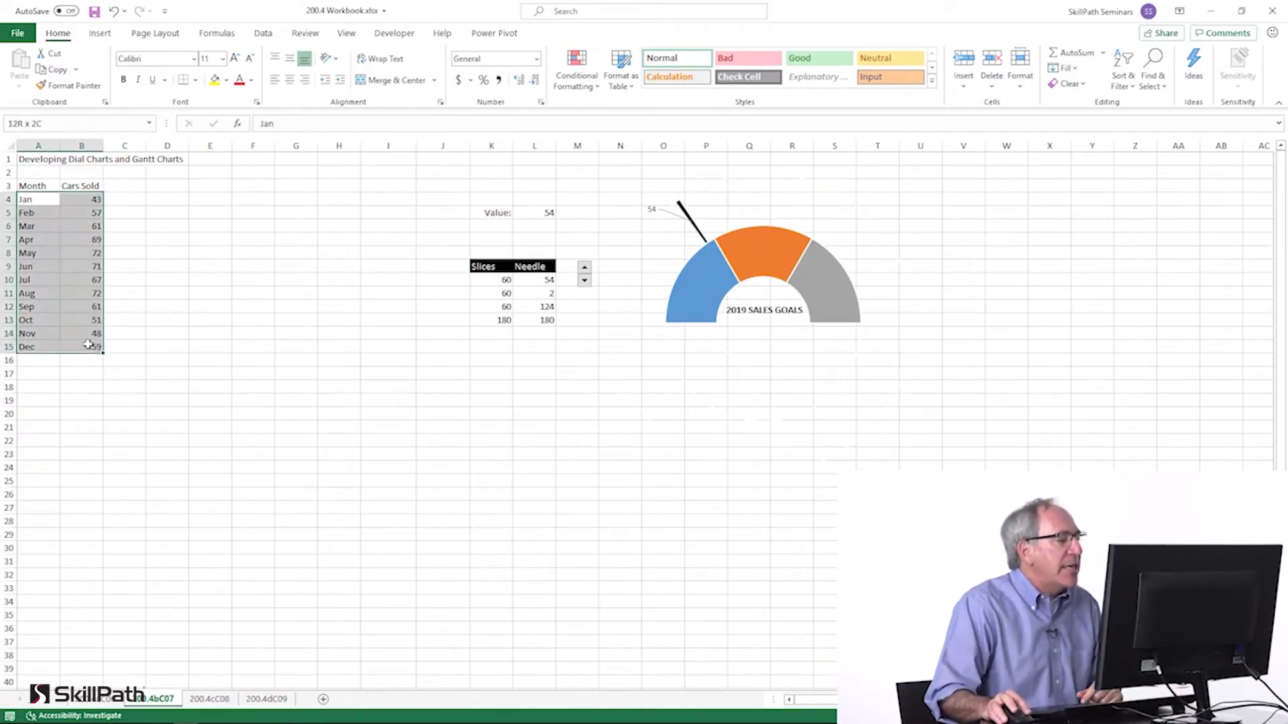
pyautogui.hotkey('ctrl', 'c')
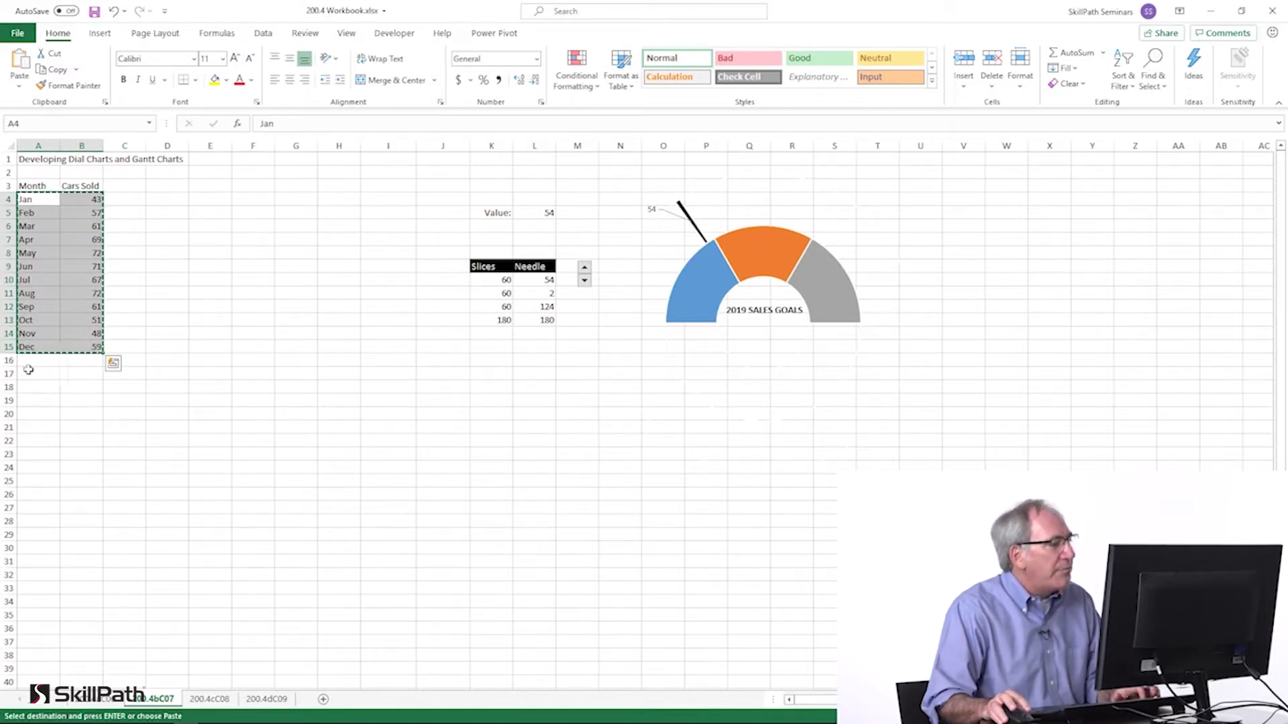
pyautogui.click(27, 362)
pyautogui.hotkey('ctrl', 'v')
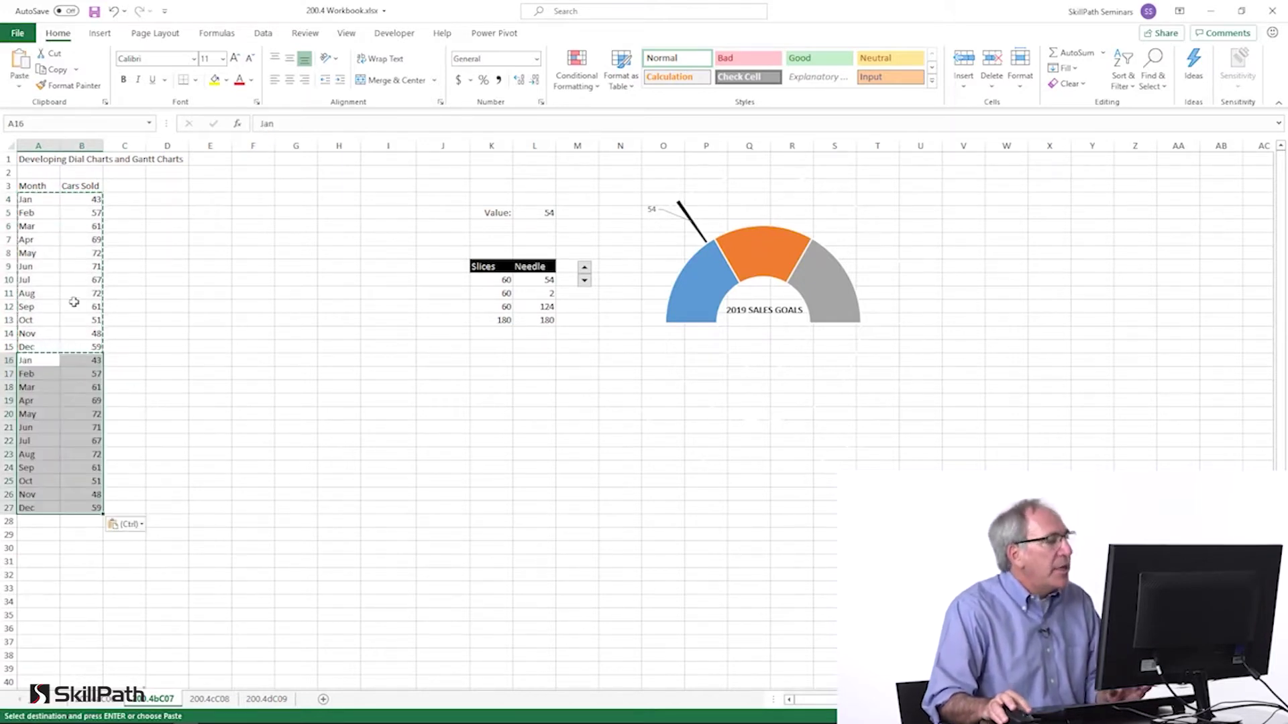
pyautogui.click(81, 307)
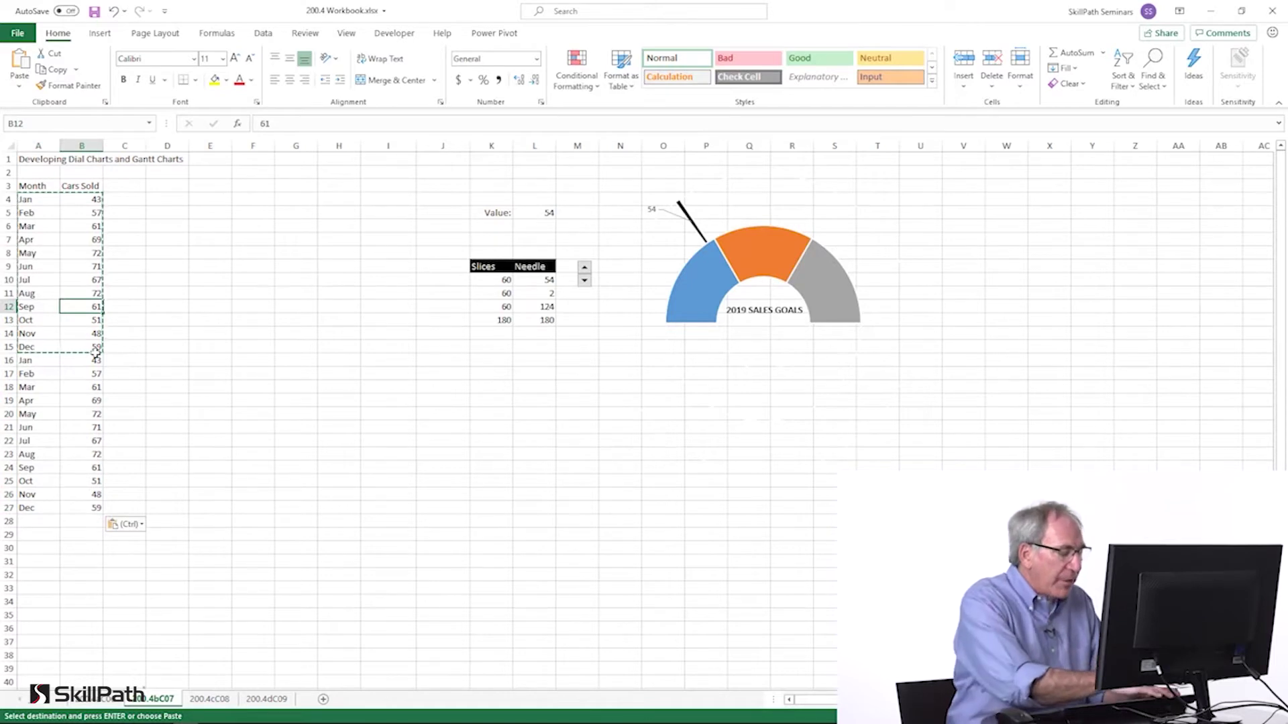
# Preview a column chart of all 24 months, then delete it.
pyautogui.hotkey('ctrl', 'a')
pyautogui.hotkey('alt', 'F1')
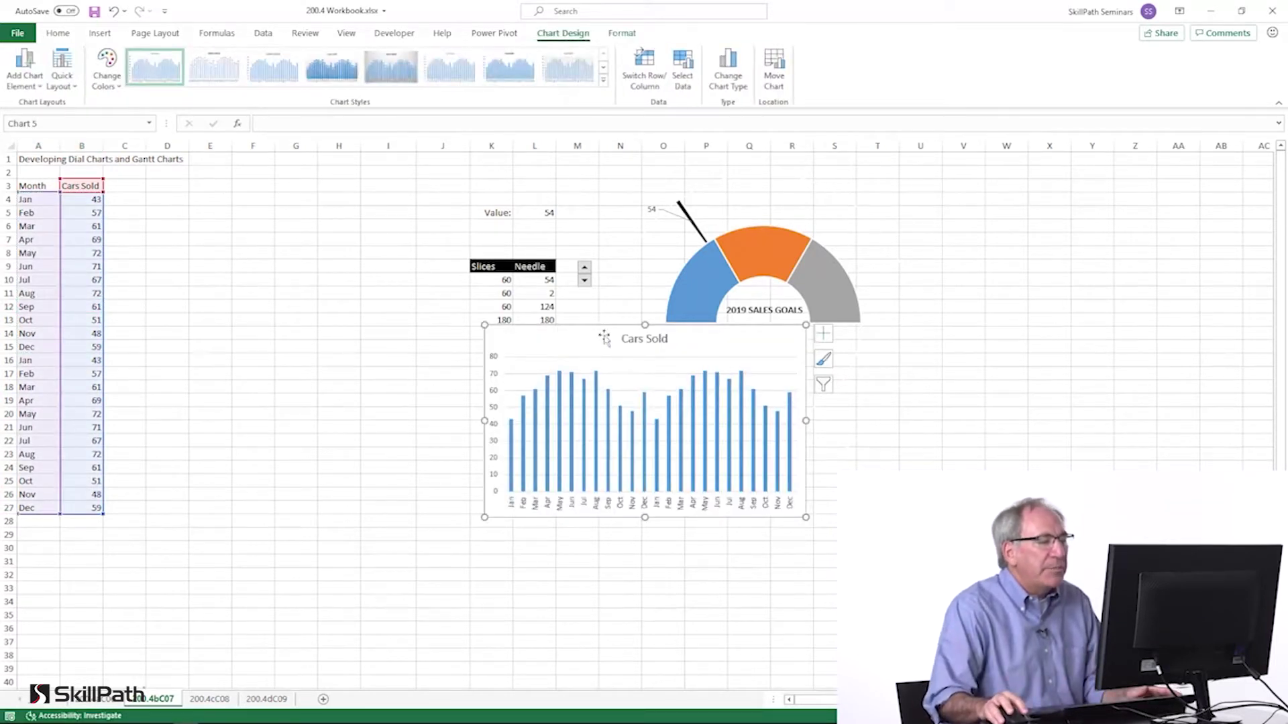
pyautogui.moveTo(604, 338); pyautogui.dragTo(282, 322)
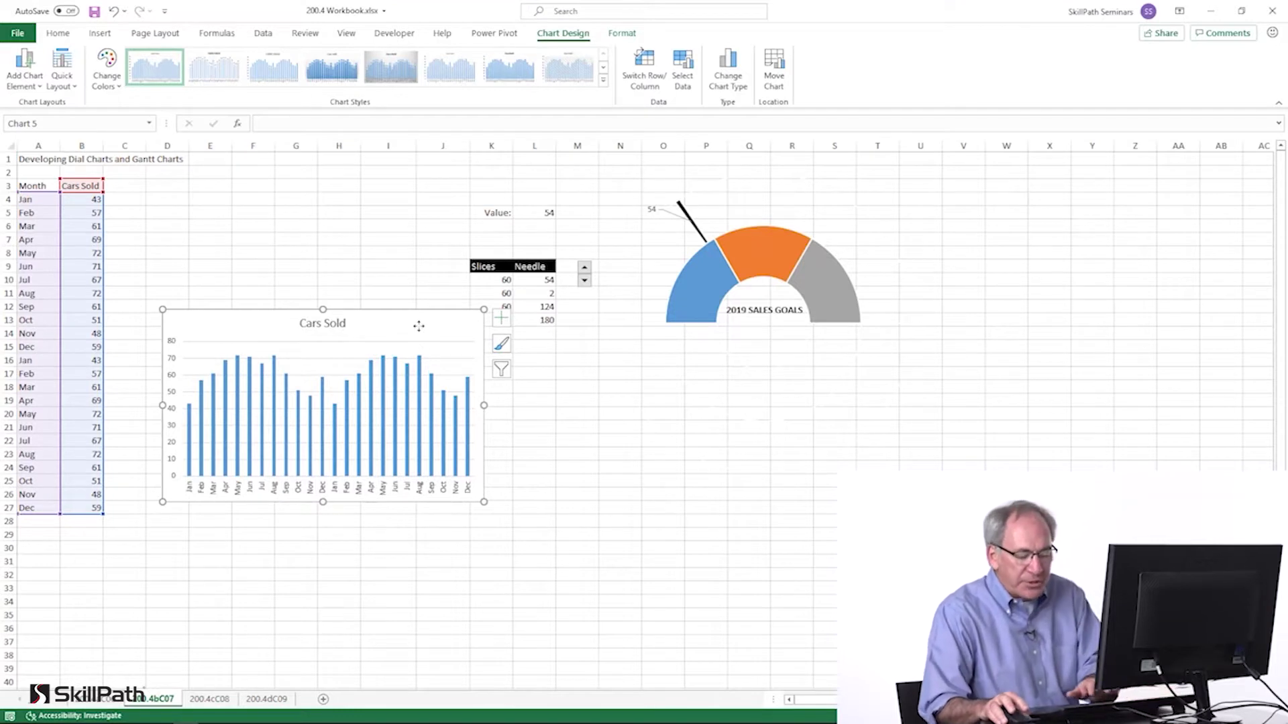
pyautogui.press('Escape')
pyautogui.press('Delete')
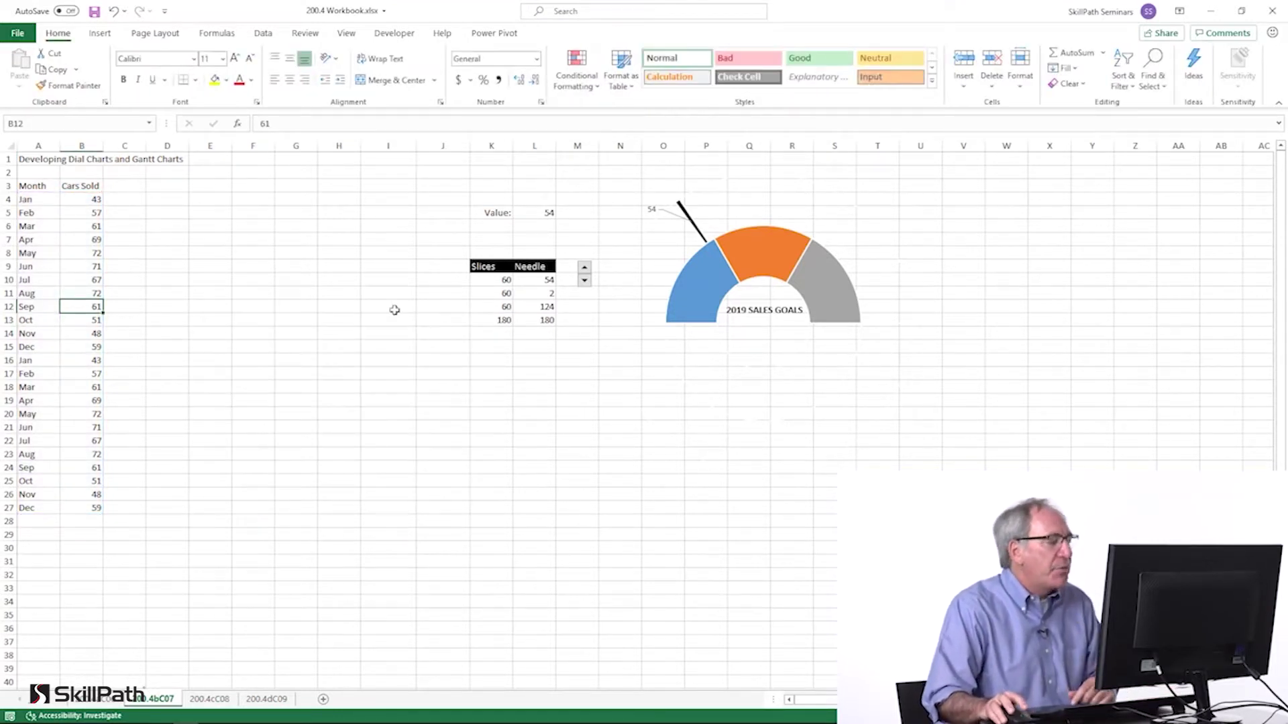
# Move the month data one column right and head column A 'Fiscal Year', widened to fit.
pyautogui.moveTo(40, 188); pyautogui.dragTo(106, 328)
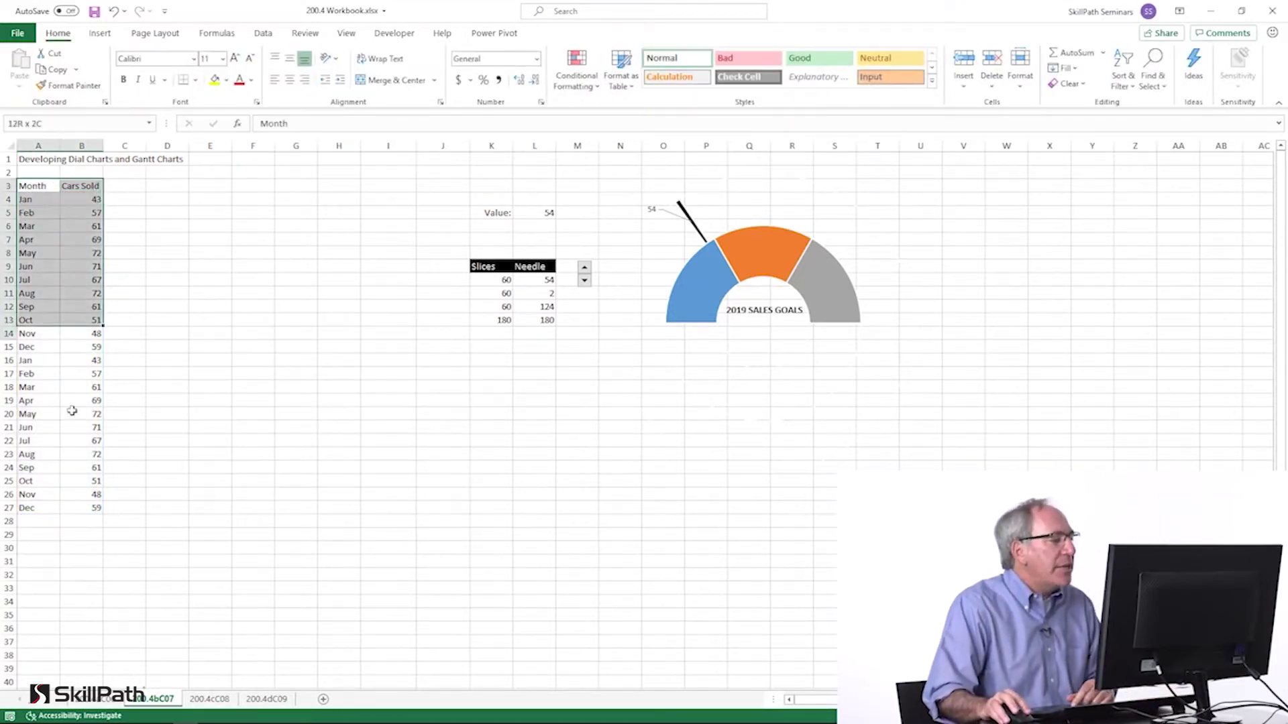
pyautogui.hotkey('ctrl', 'shift', 'Down')
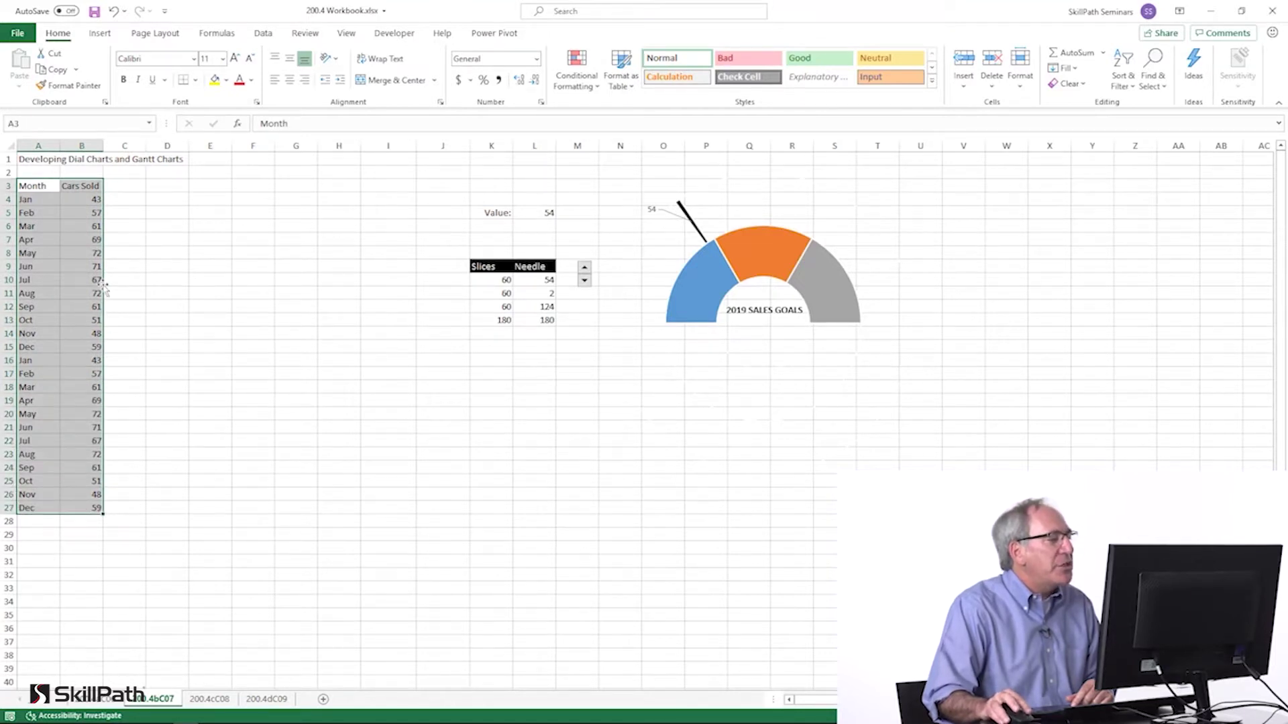
pyautogui.moveTo(104, 288); pyautogui.dragTo(119, 289)
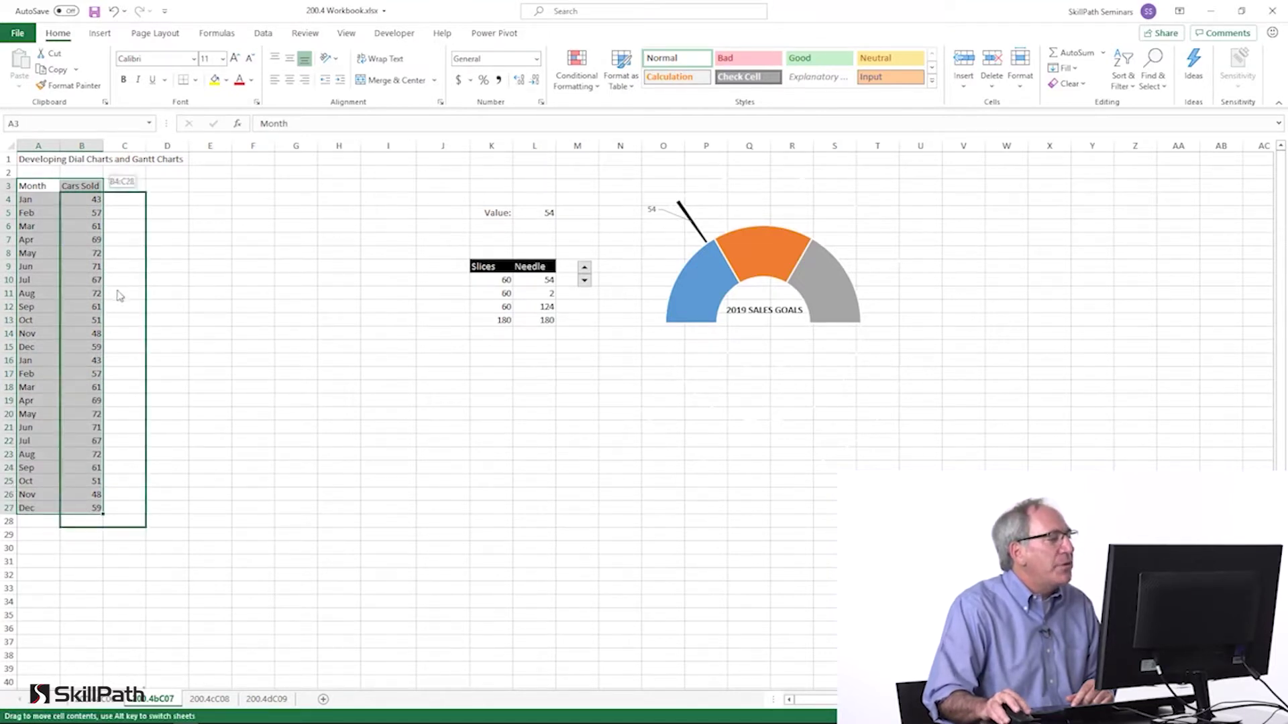
pyautogui.click(48, 188)
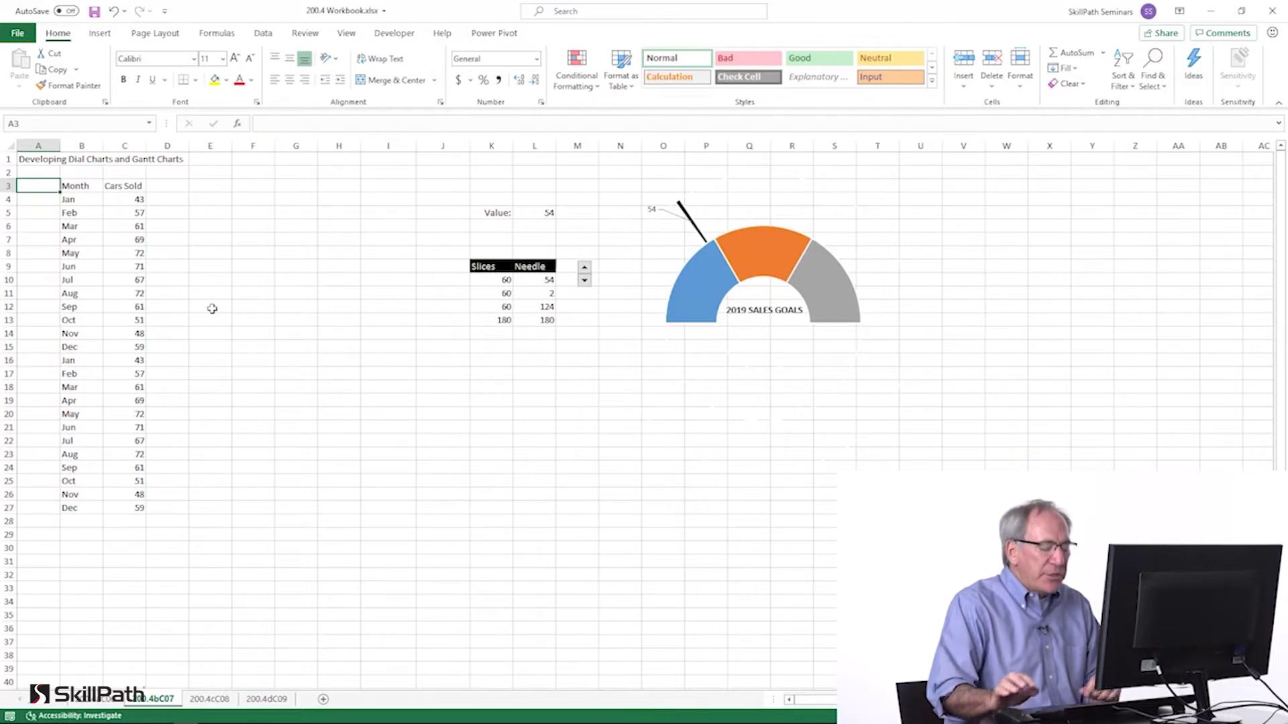
pyautogui.write('Fis')
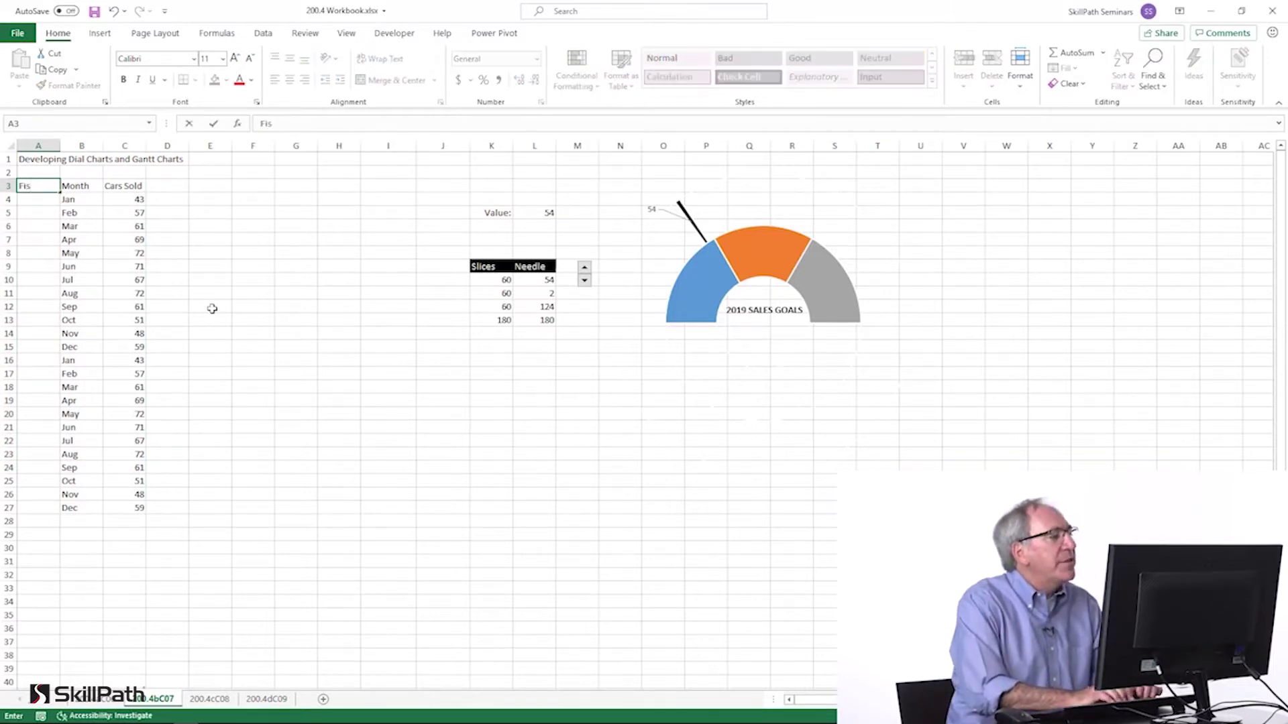
pyautogui.write('cal Year')
pyautogui.press('Return')
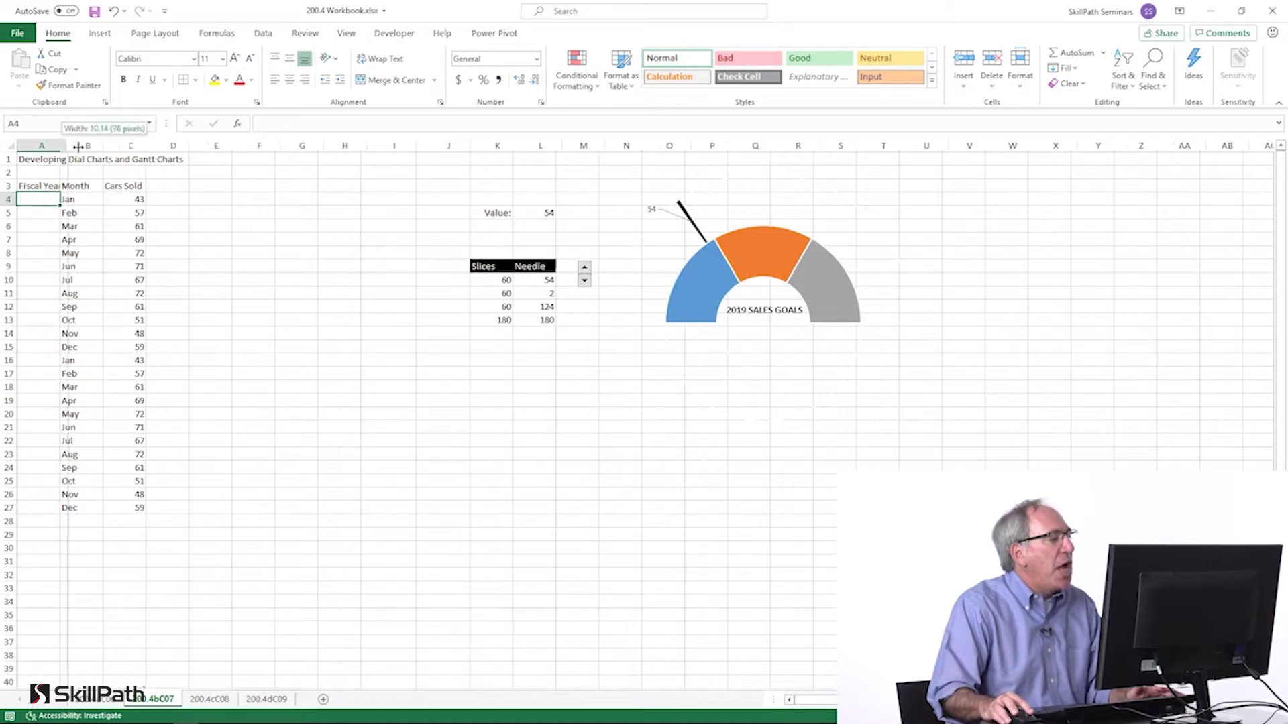
pyautogui.moveTo(62, 145); pyautogui.dragTo(79, 146)
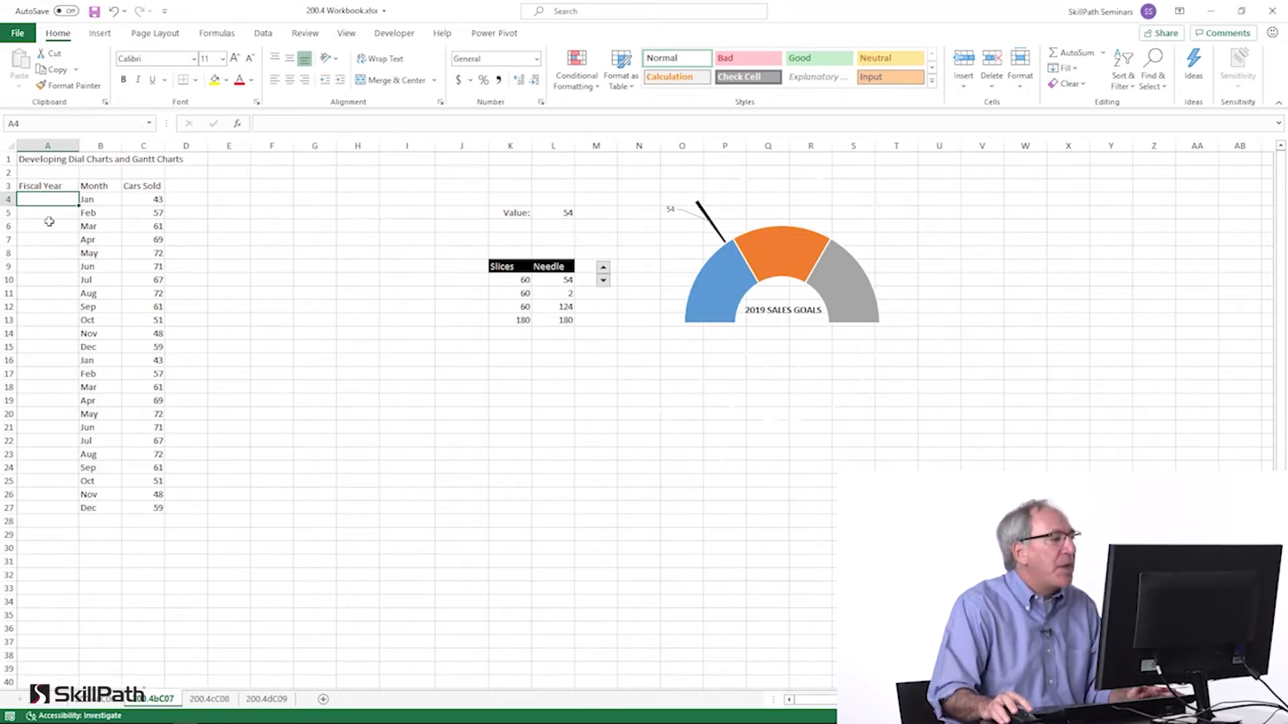
# Label A4 'FY 2019' and A16 'FY 2020', then insert a column chart of the data.
pyautogui.write('FY2019')
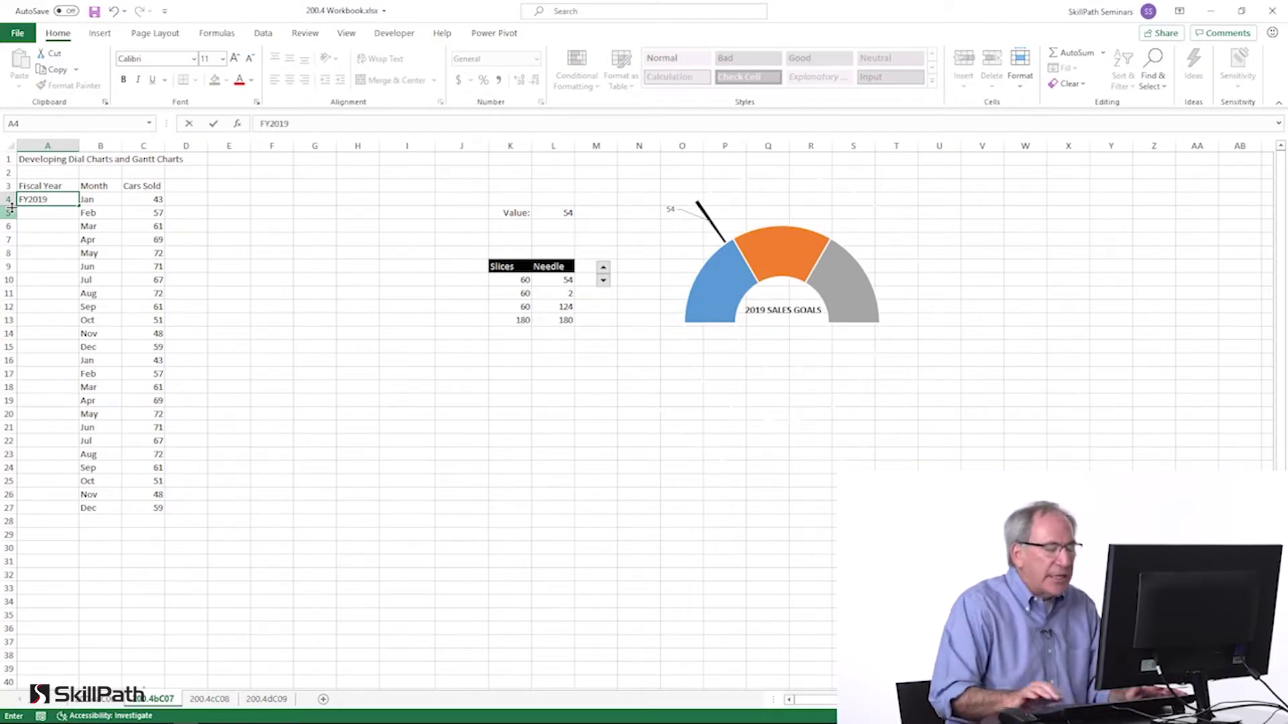
pyautogui.click(59, 360)
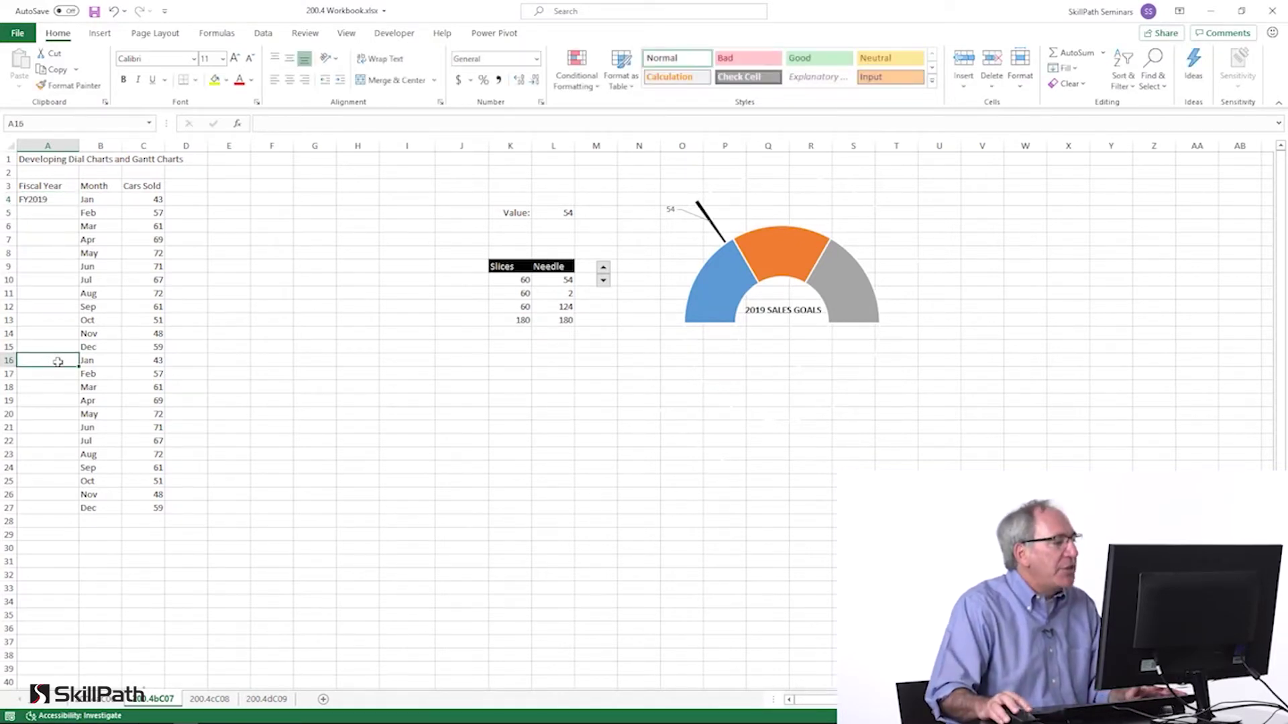
pyautogui.write('FY 2020')
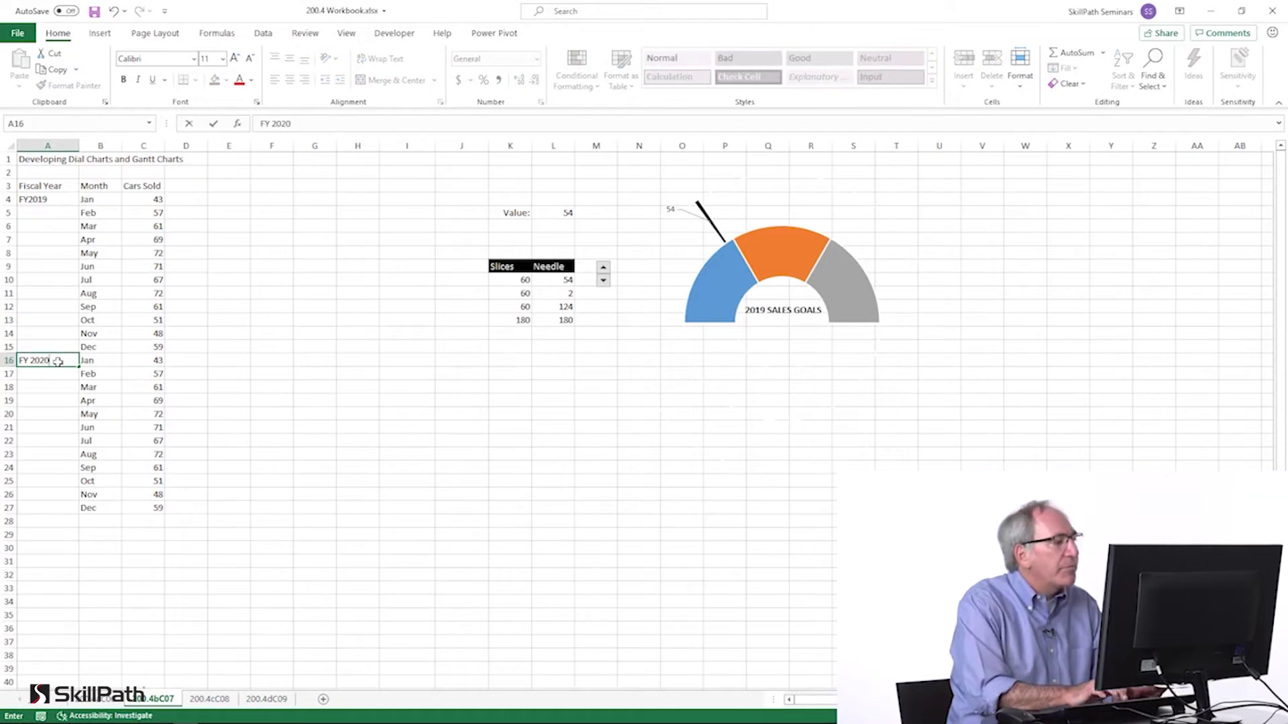
pyautogui.click(37, 198)
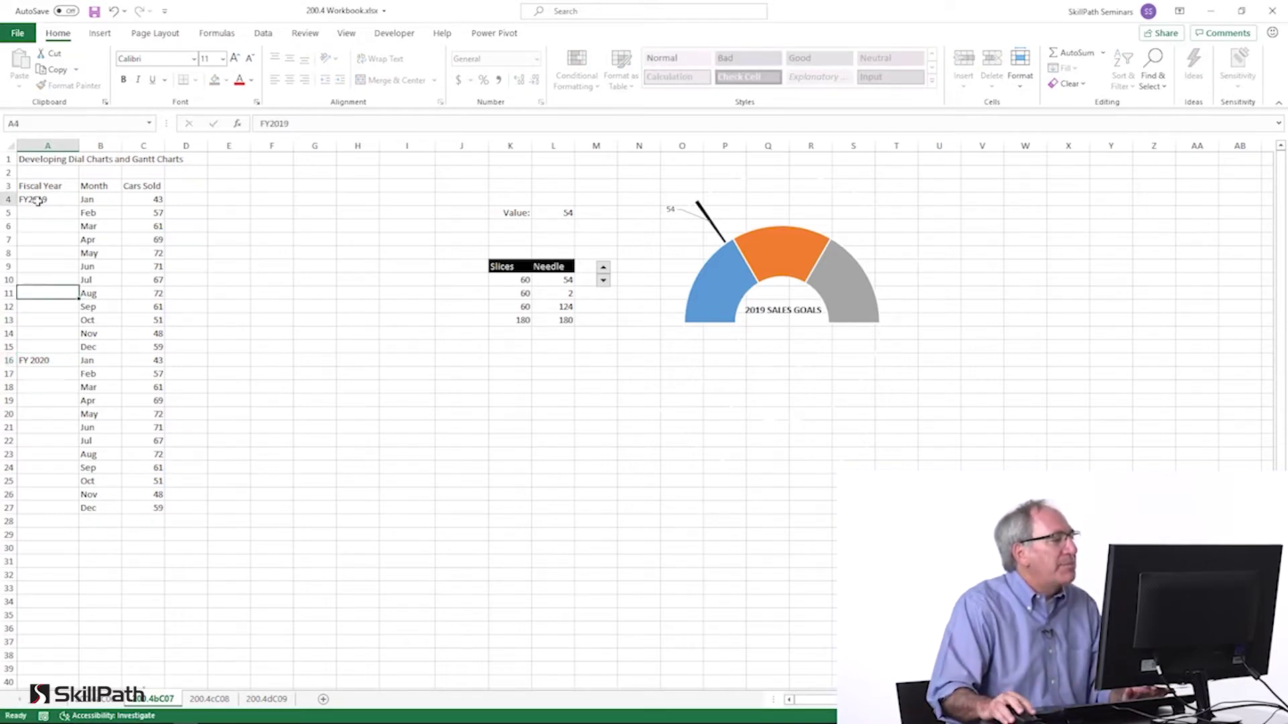
pyautogui.click(272, 123)
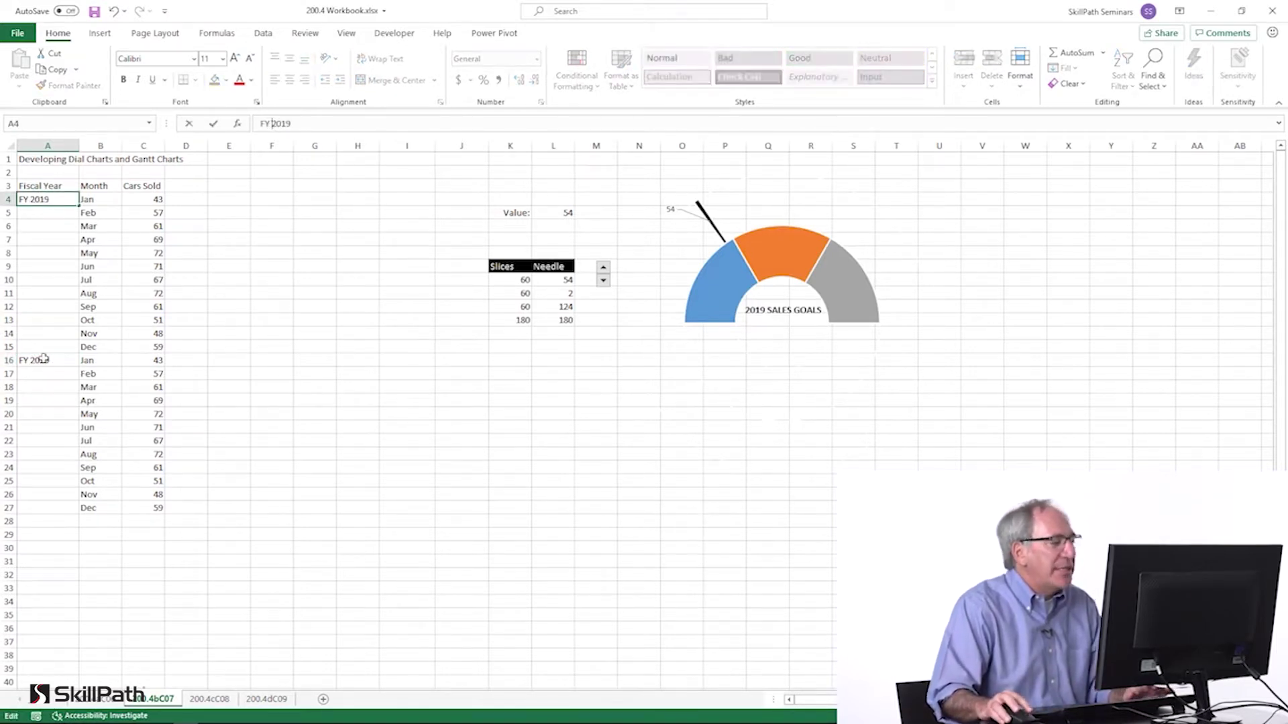
pyautogui.click(54, 357)
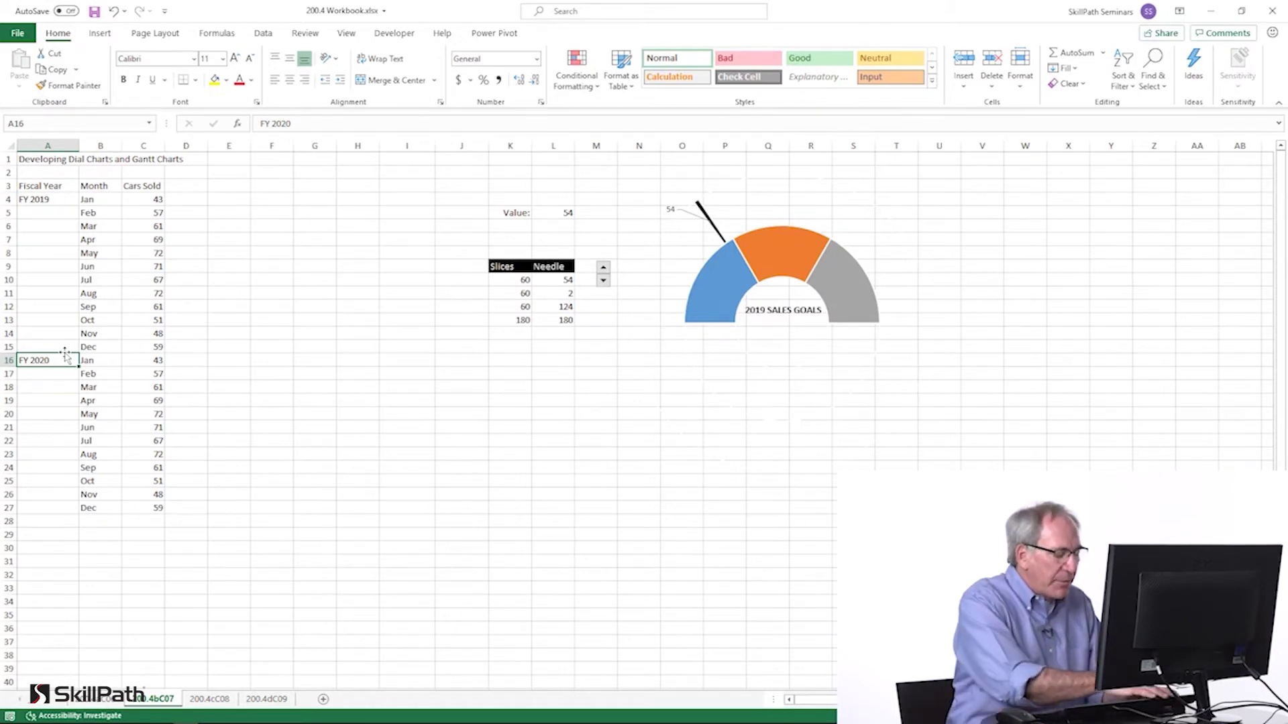
pyautogui.hotkey('alt', 'F1')
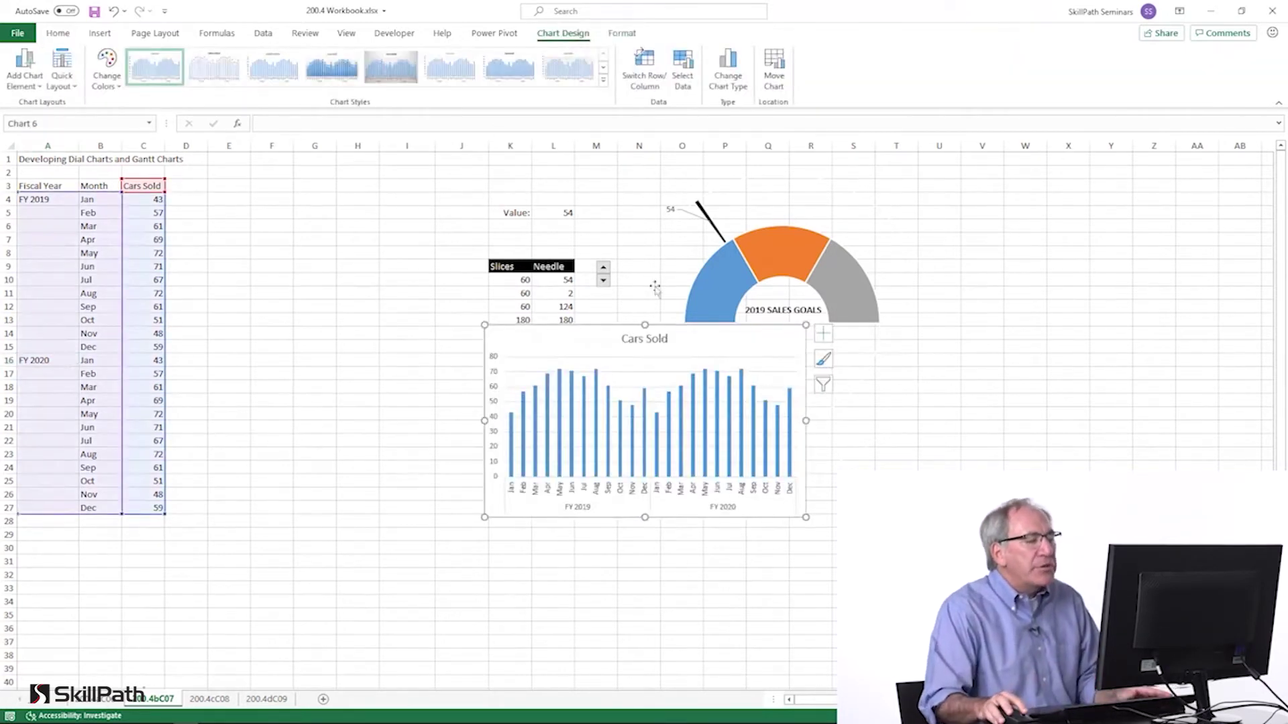
pyautogui.moveTo(589, 340); pyautogui.dragTo(273, 171)
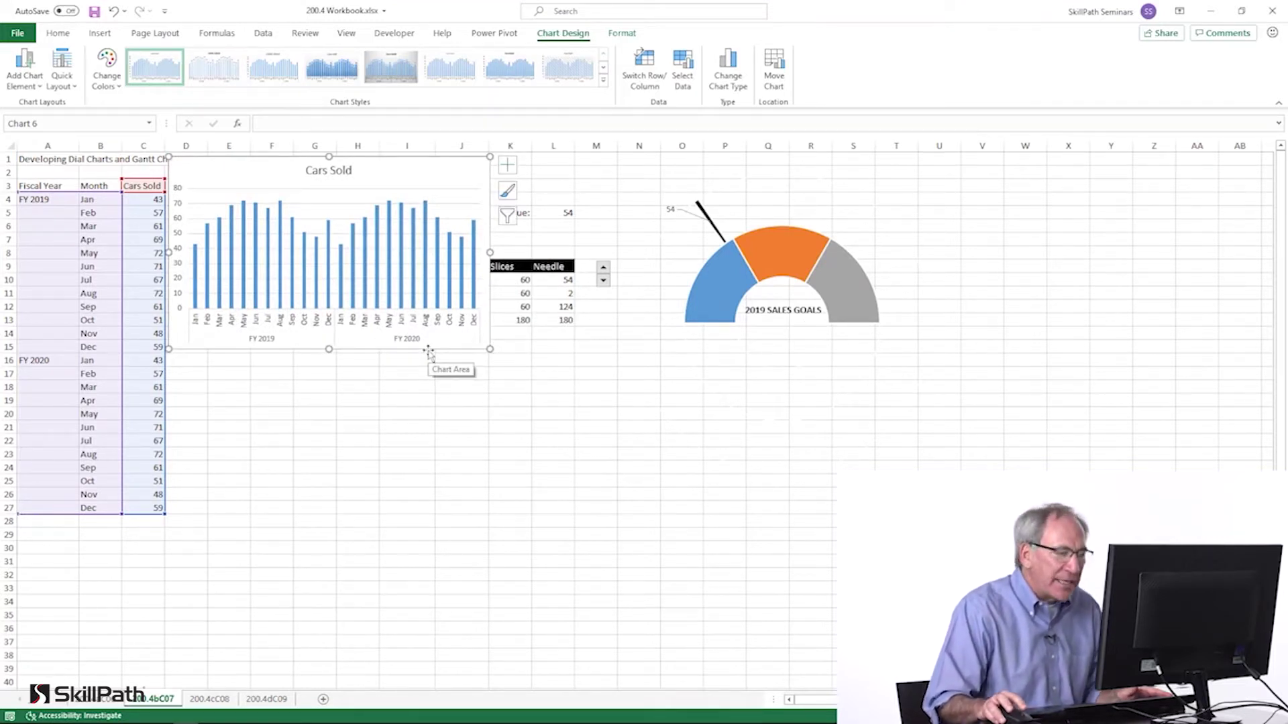
pyautogui.click(307, 329)
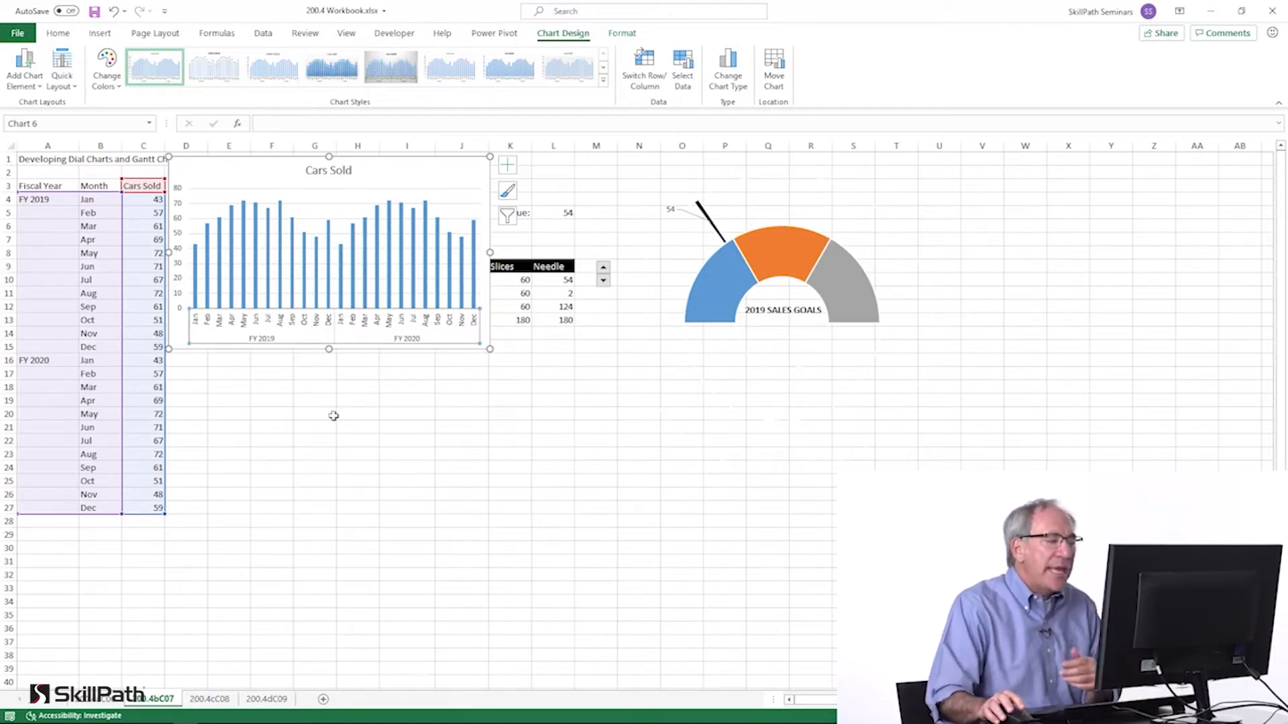
pyautogui.click(445, 175)
pyautogui.press('Delete')
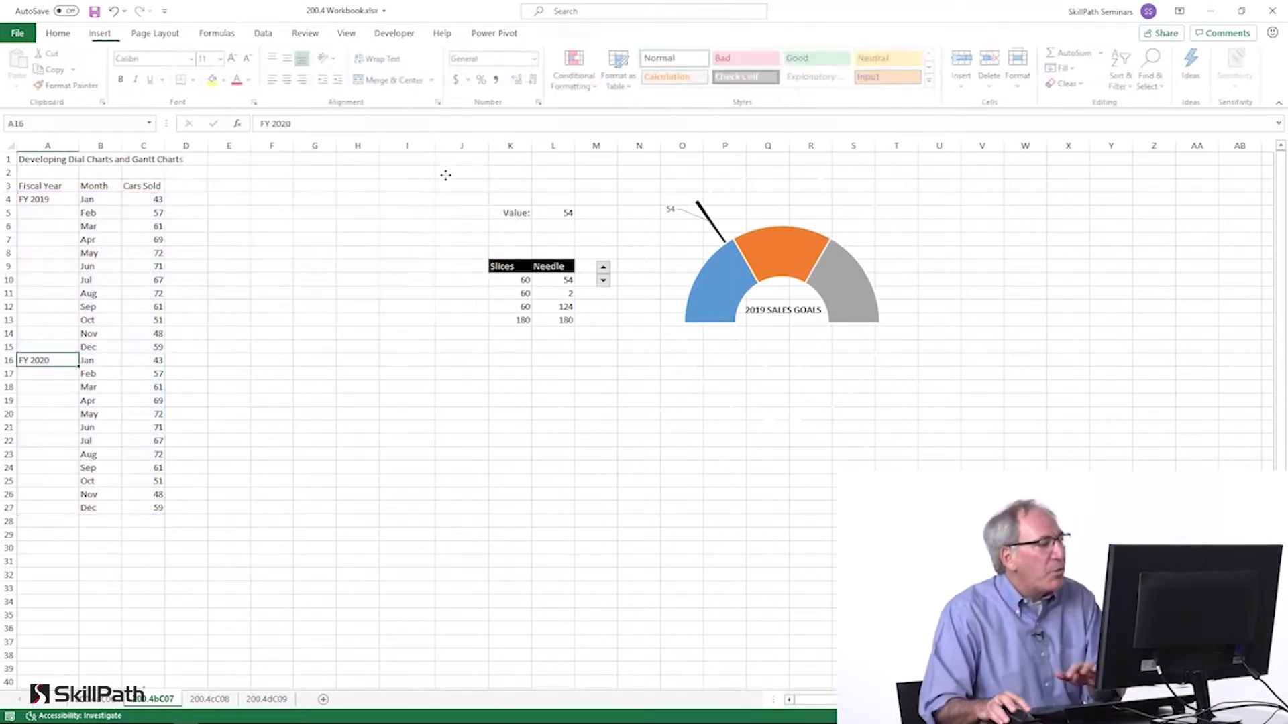
# Put the FY 2019 header in C3 and move the FY 2020 sales into column D.
pyautogui.click(33, 201)
pyautogui.hotkey('ctrl', 'c')
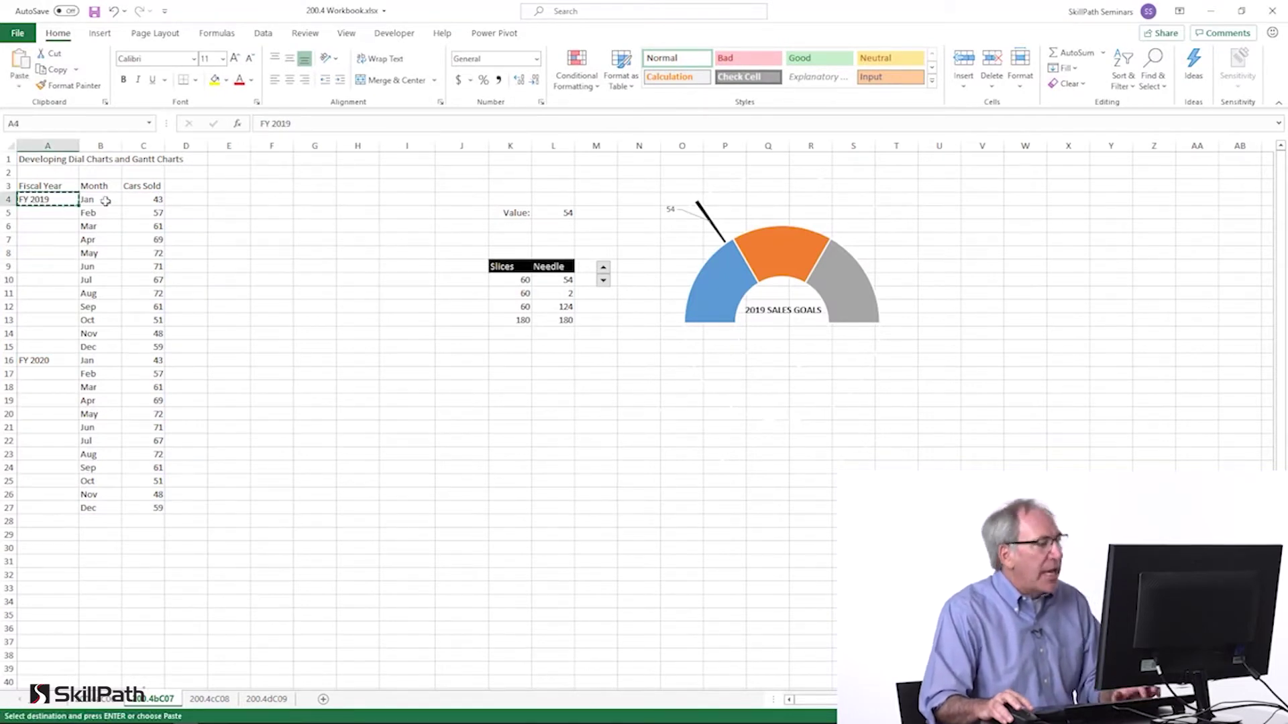
pyautogui.click(143, 186)
pyautogui.hotkey('ctrl', 'v')
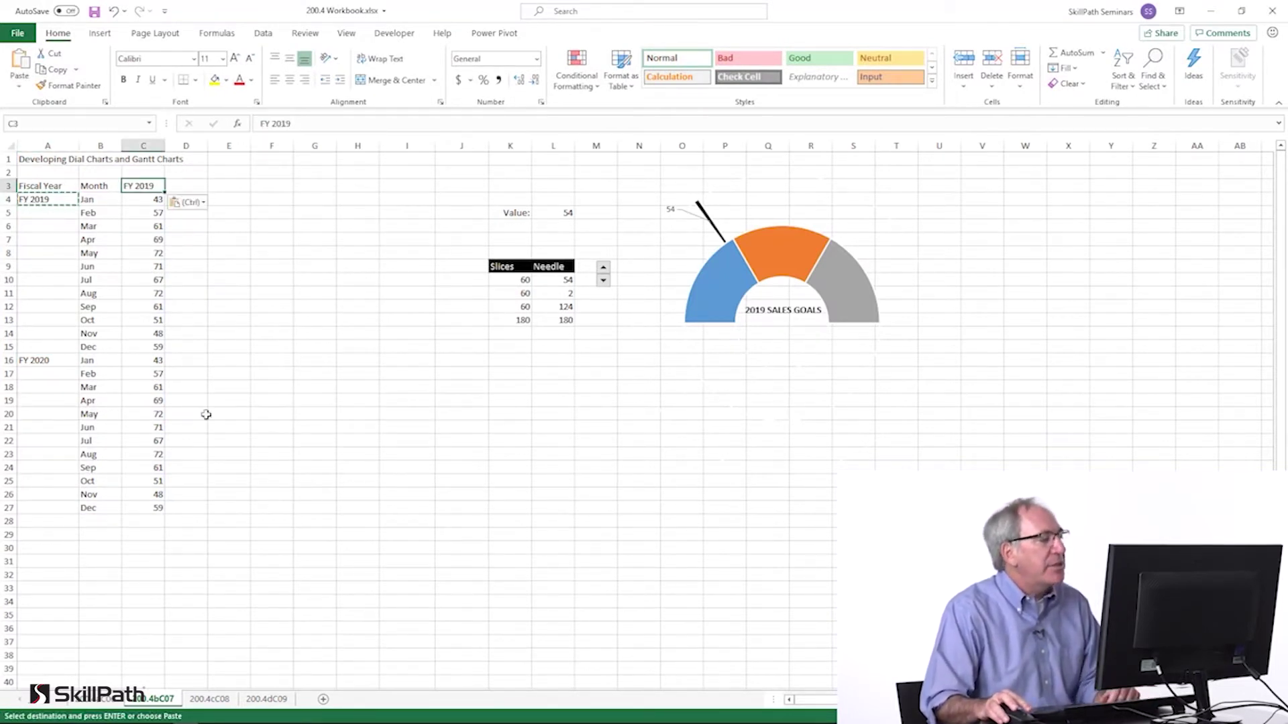
pyautogui.moveTo(145, 362); pyautogui.dragTo(145, 496)
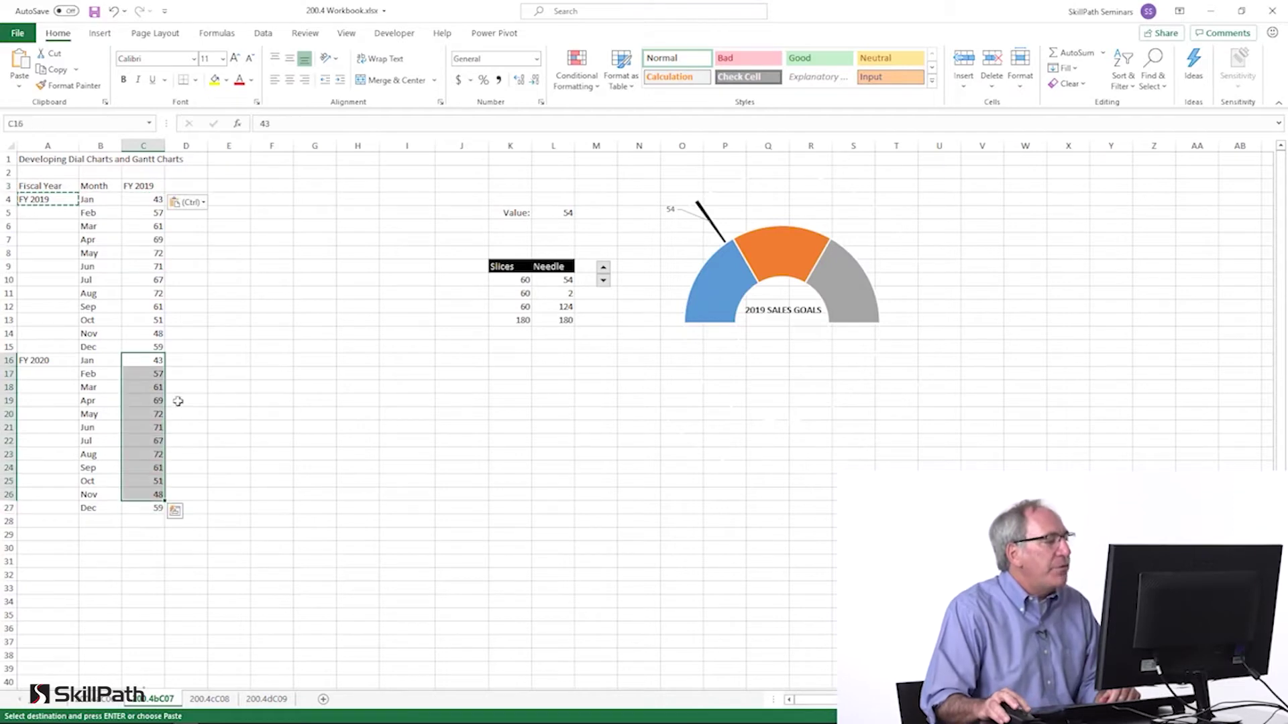
pyautogui.moveTo(149, 361); pyautogui.dragTo(145, 508)
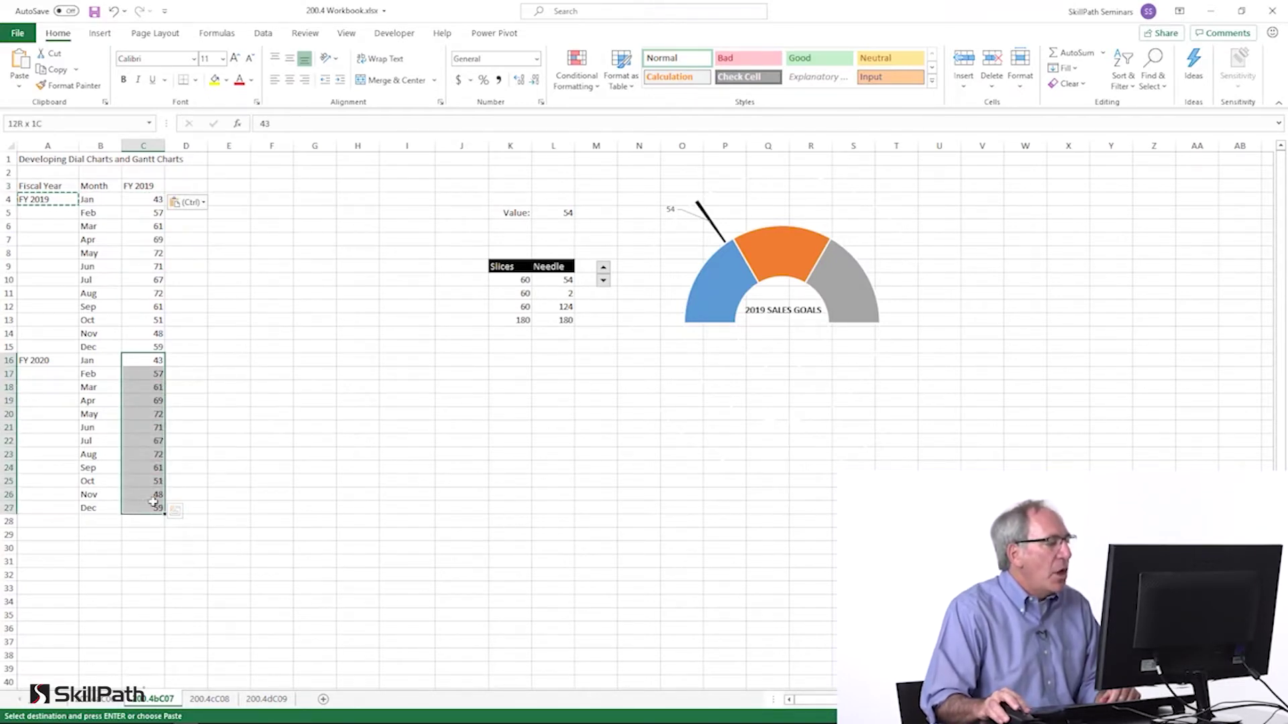
pyautogui.moveTo(165, 427); pyautogui.dragTo(187, 437)
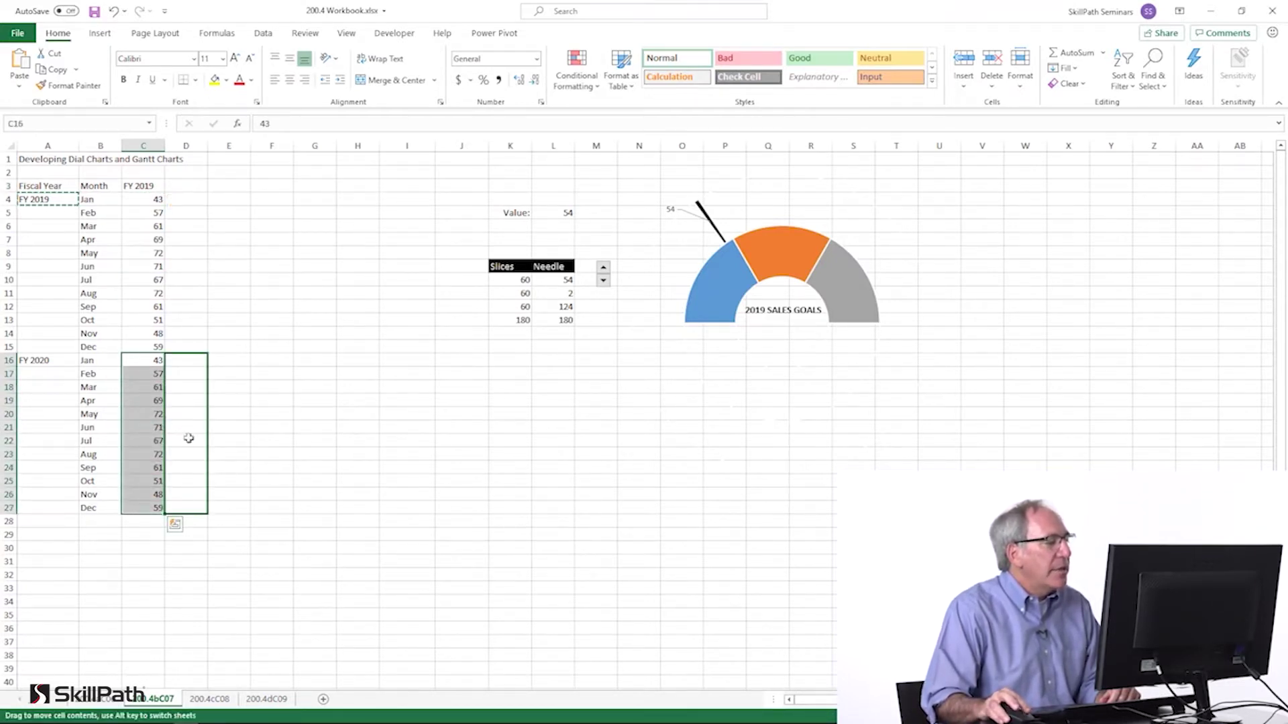
# Head column D 'FY 2020' and insert a column chart of both years.
pyautogui.click(61, 365)
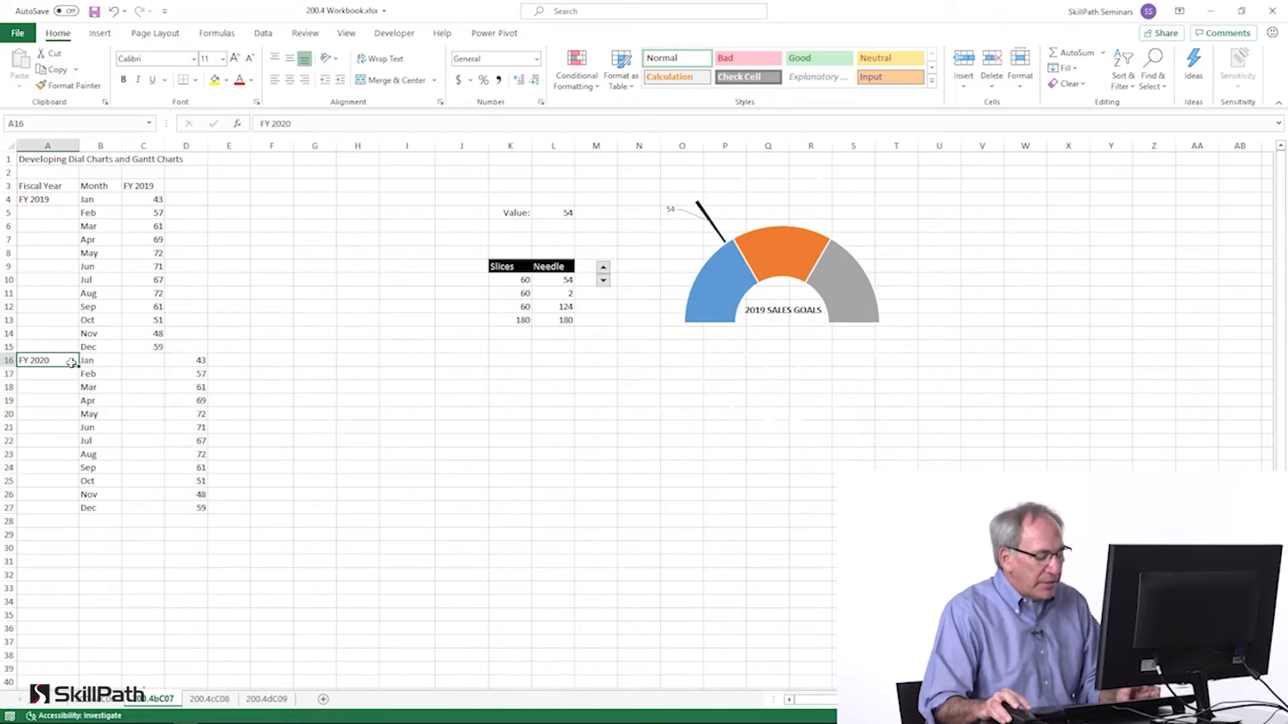
pyautogui.hotkey('ctrl', 'c')
pyautogui.click(176, 185)
pyautogui.hotkey('ctrl', 'v')
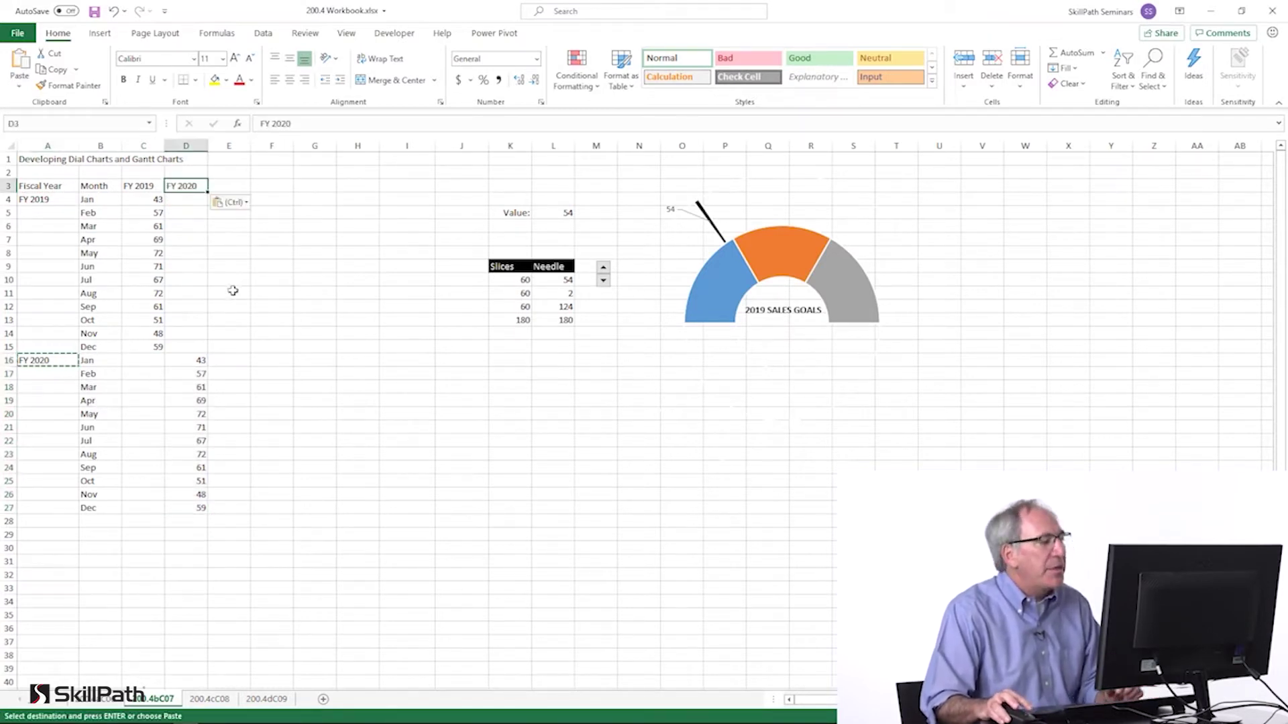
pyautogui.click(229, 306)
pyautogui.click(203, 409)
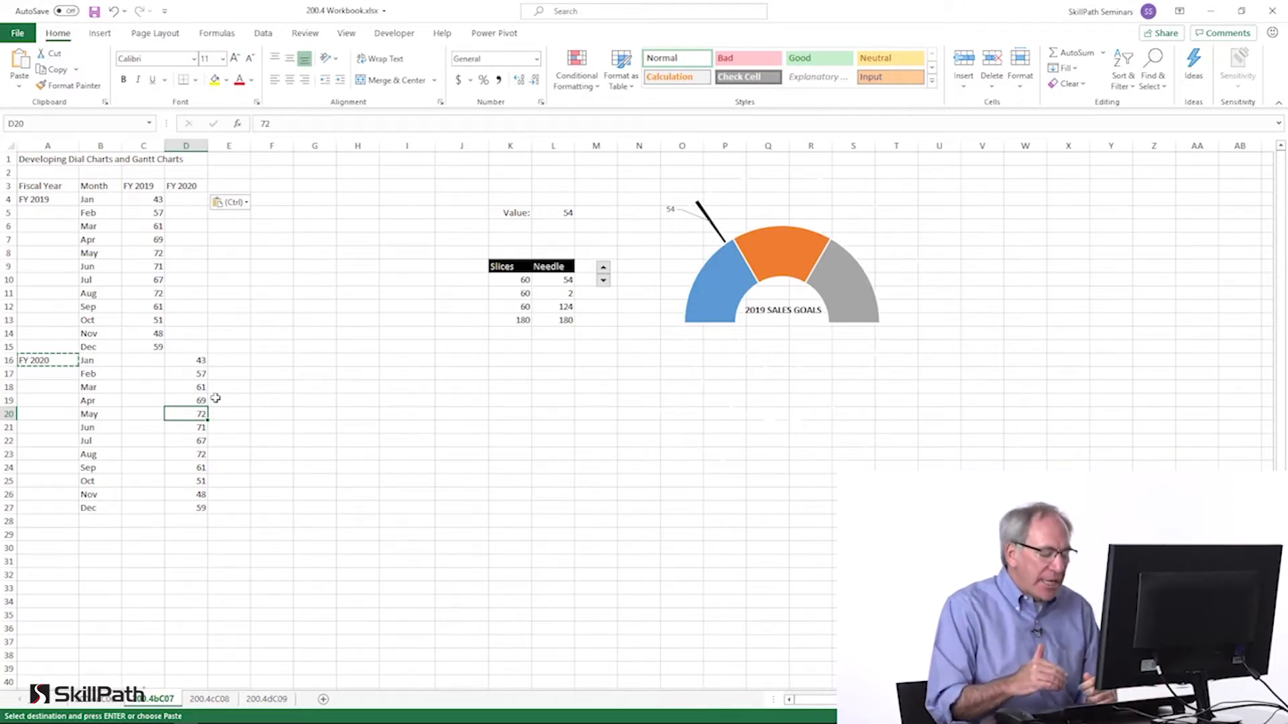
pyautogui.hotkey('alt', 'F1')
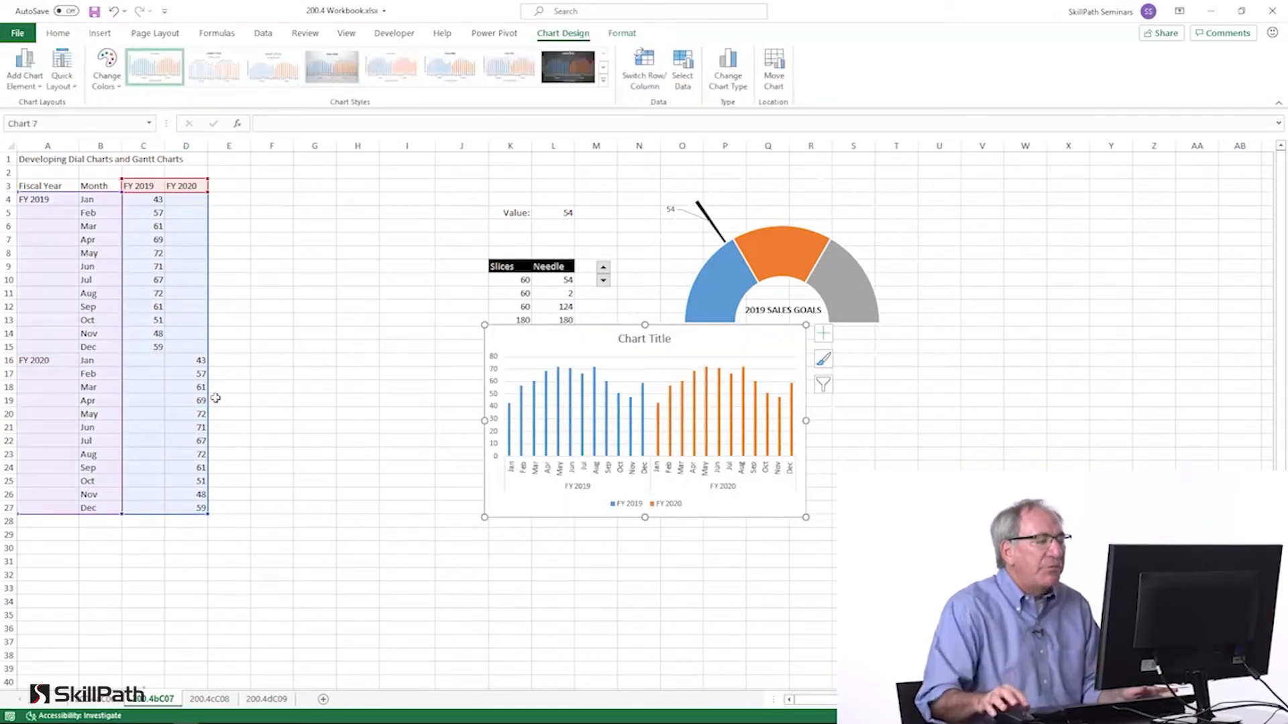
# Move the FY 2019/FY 2020 column chart, delete its legend, then delete the whole chart.
pyautogui.moveTo(604, 356); pyautogui.dragTo(259, 186)
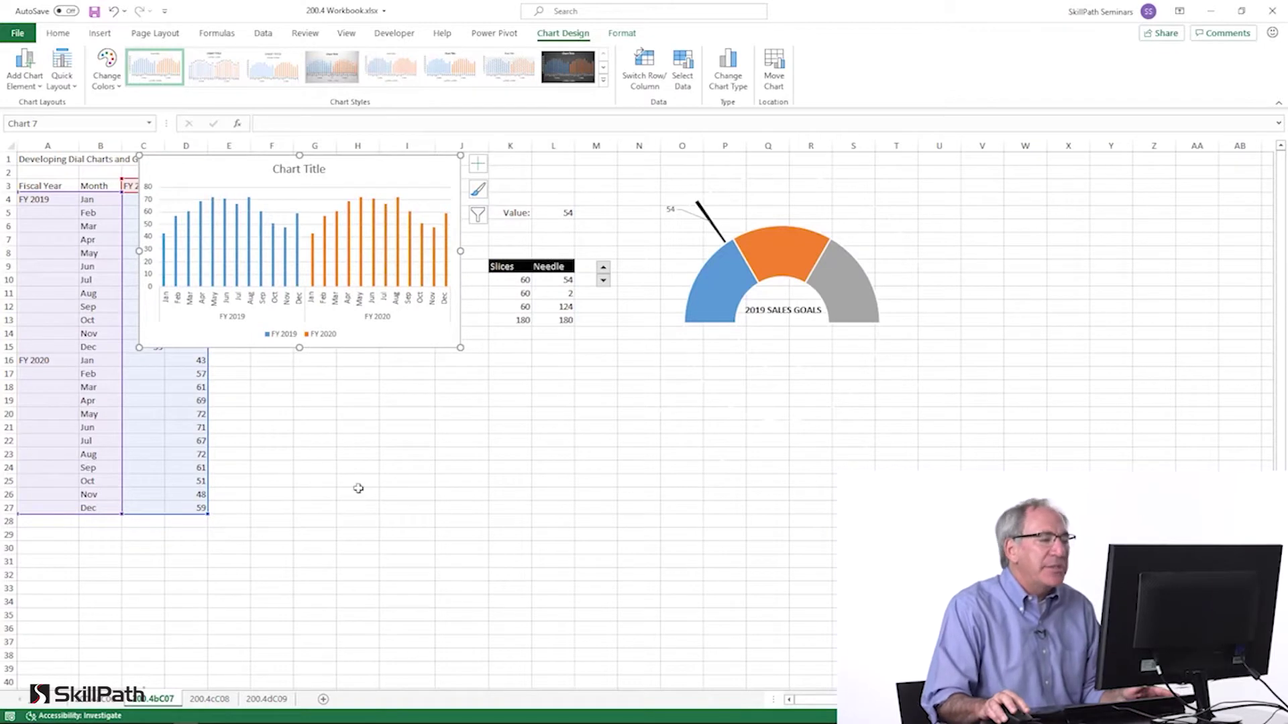
pyautogui.click(242, 321)
pyautogui.click(298, 269)
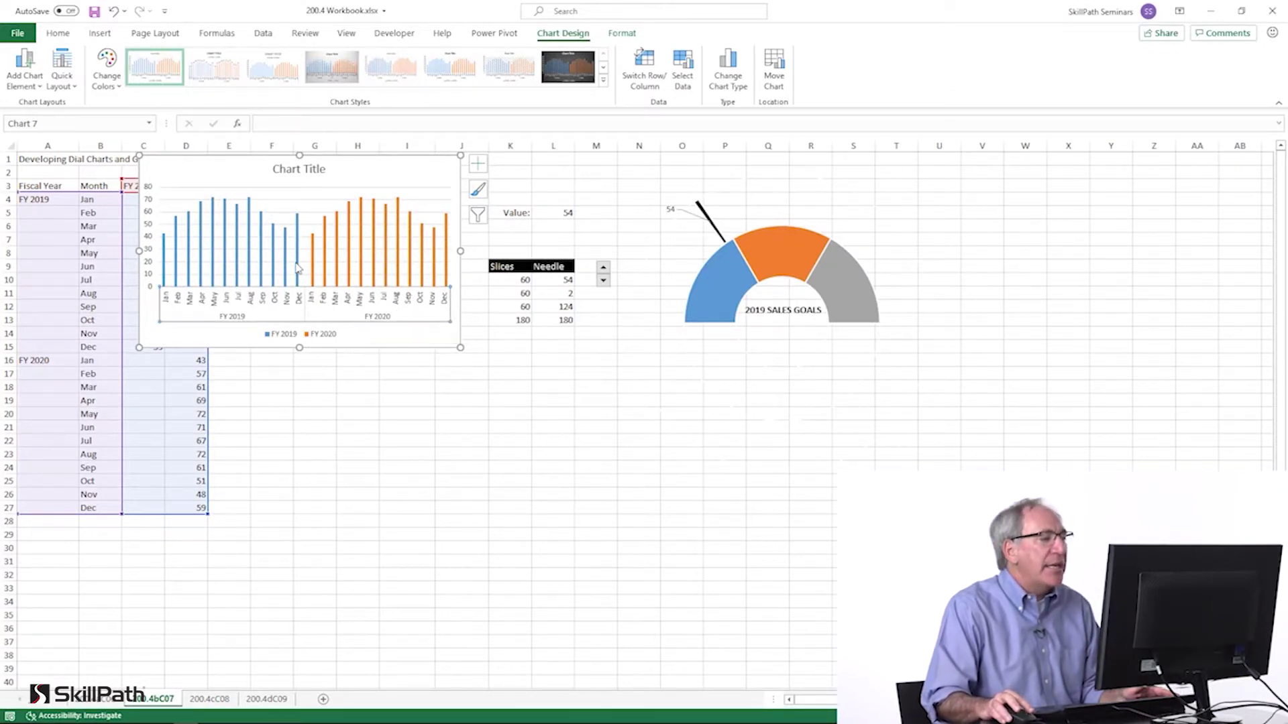
pyautogui.click(334, 281)
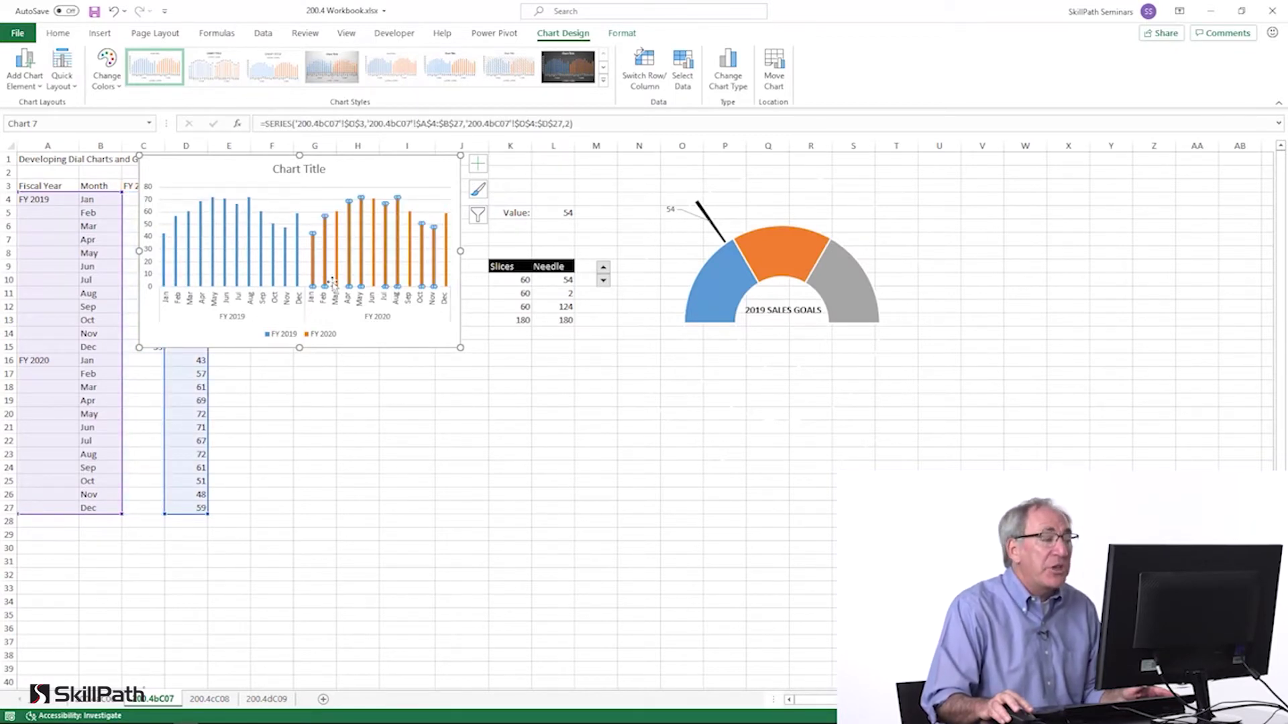
pyautogui.click(327, 340)
pyautogui.press('Delete')
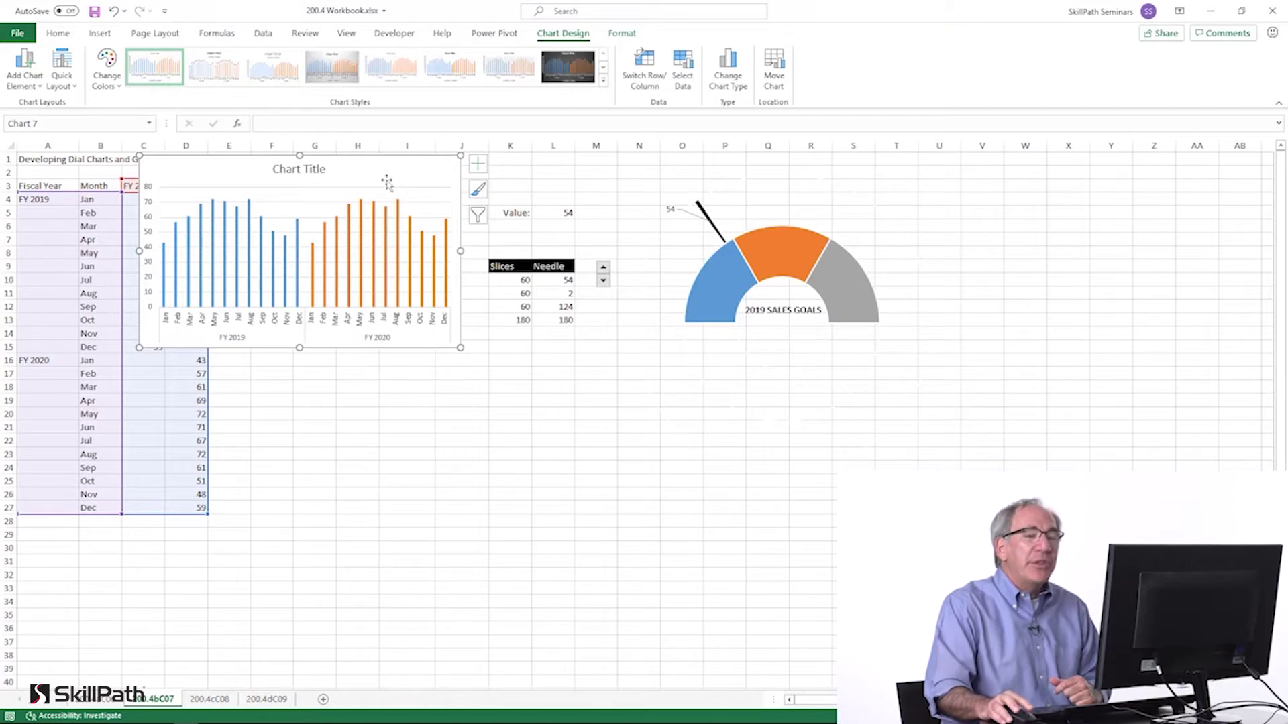
pyautogui.press('Delete')
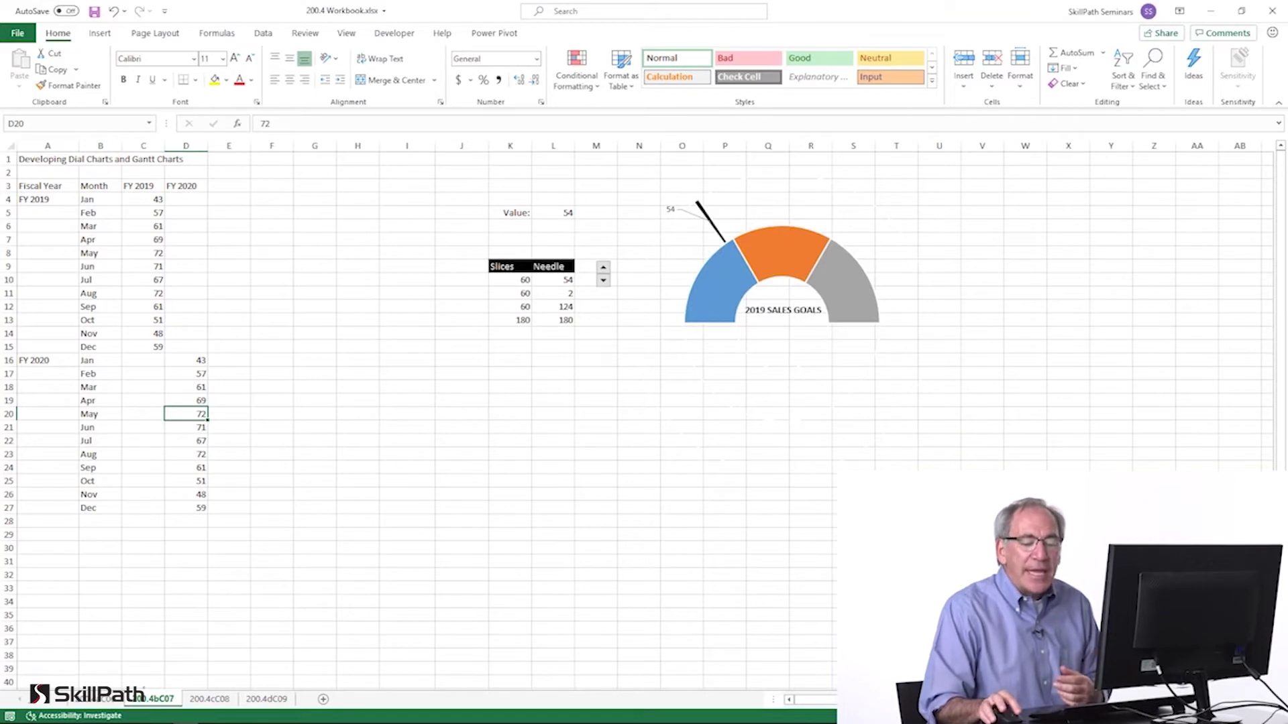
# Scroll right to the 2019 Sales Goals dial and select its hidden Needle ring.
pyautogui.hscroll(2, 643, 422)
pyautogui.hscroll(1, 643, 423)
pyautogui.hscroll(1, 644, 422)
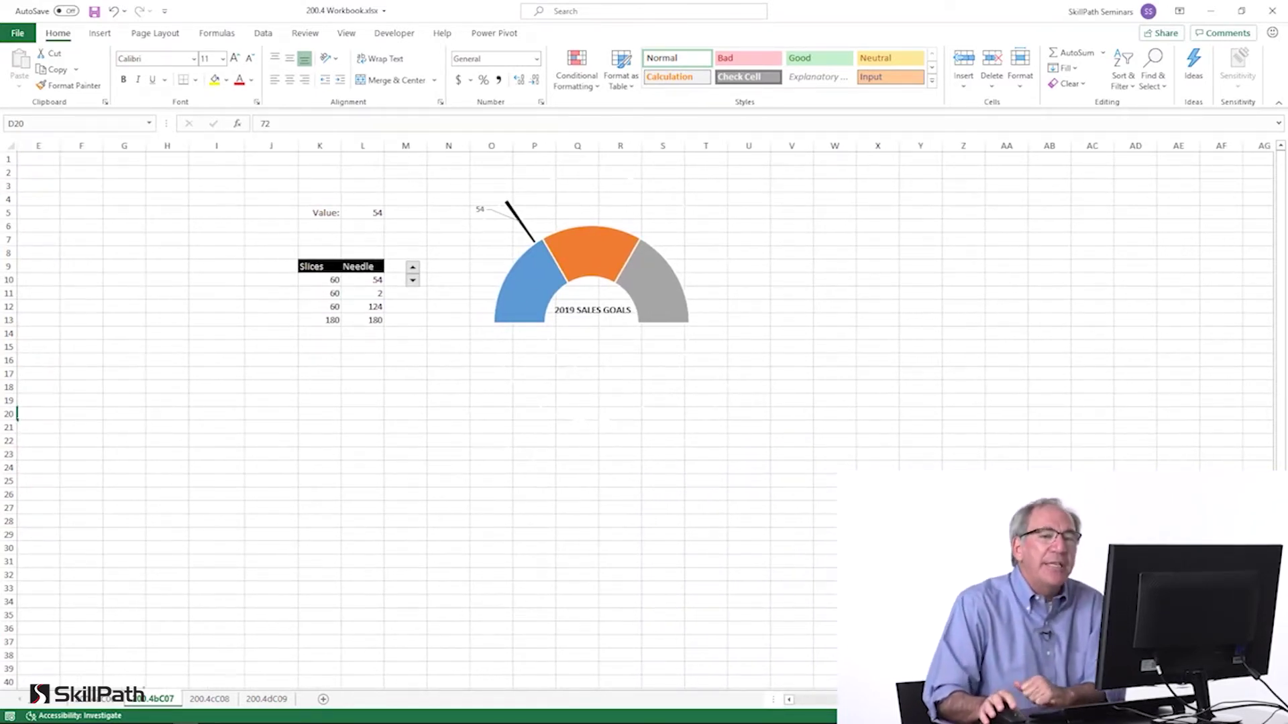
pyautogui.click(670, 233)
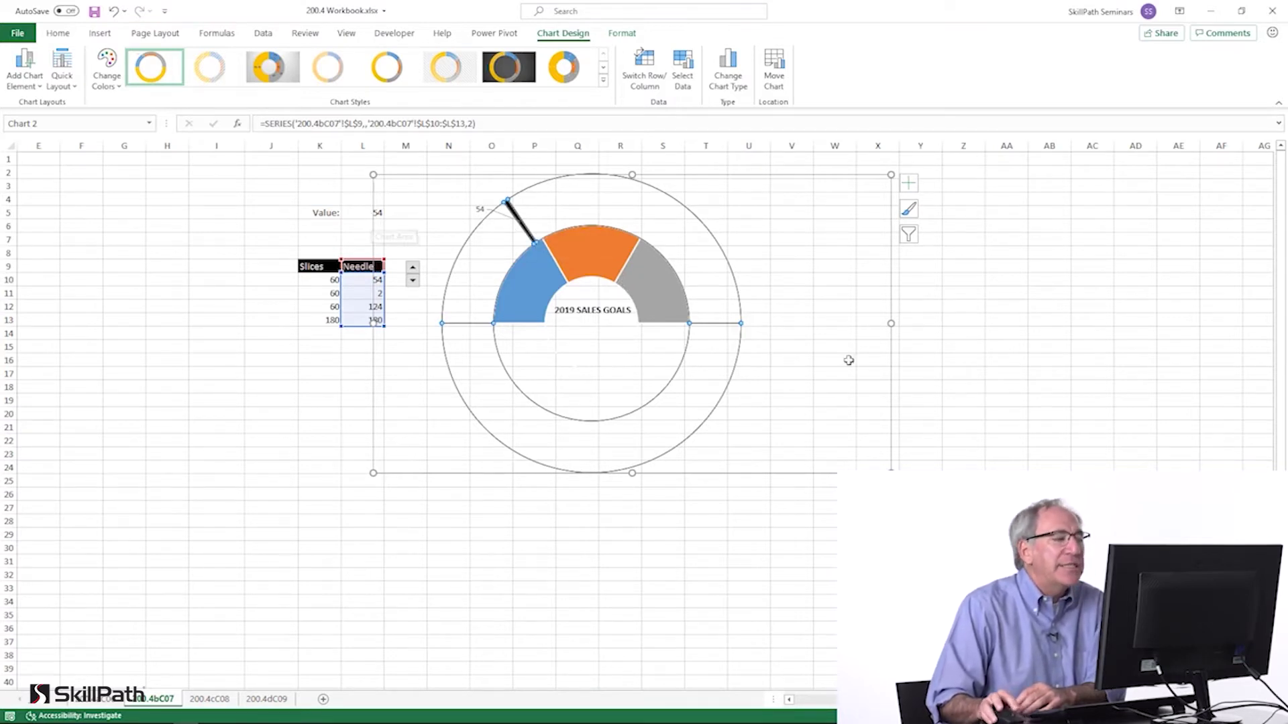
pyautogui.click(1001, 337)
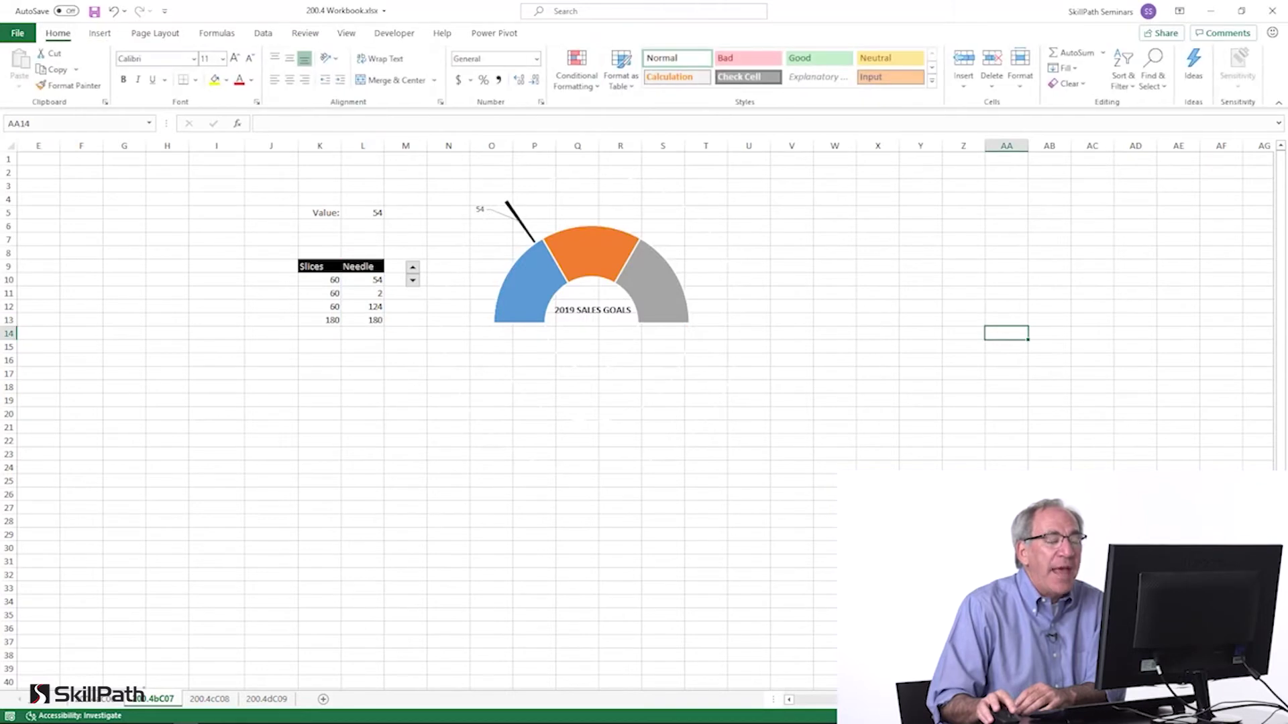
# Raise the dial value to 62 with the spinner's up arrow and check cell L5.
pyautogui.click(413, 269)
pyautogui.click(412, 268)
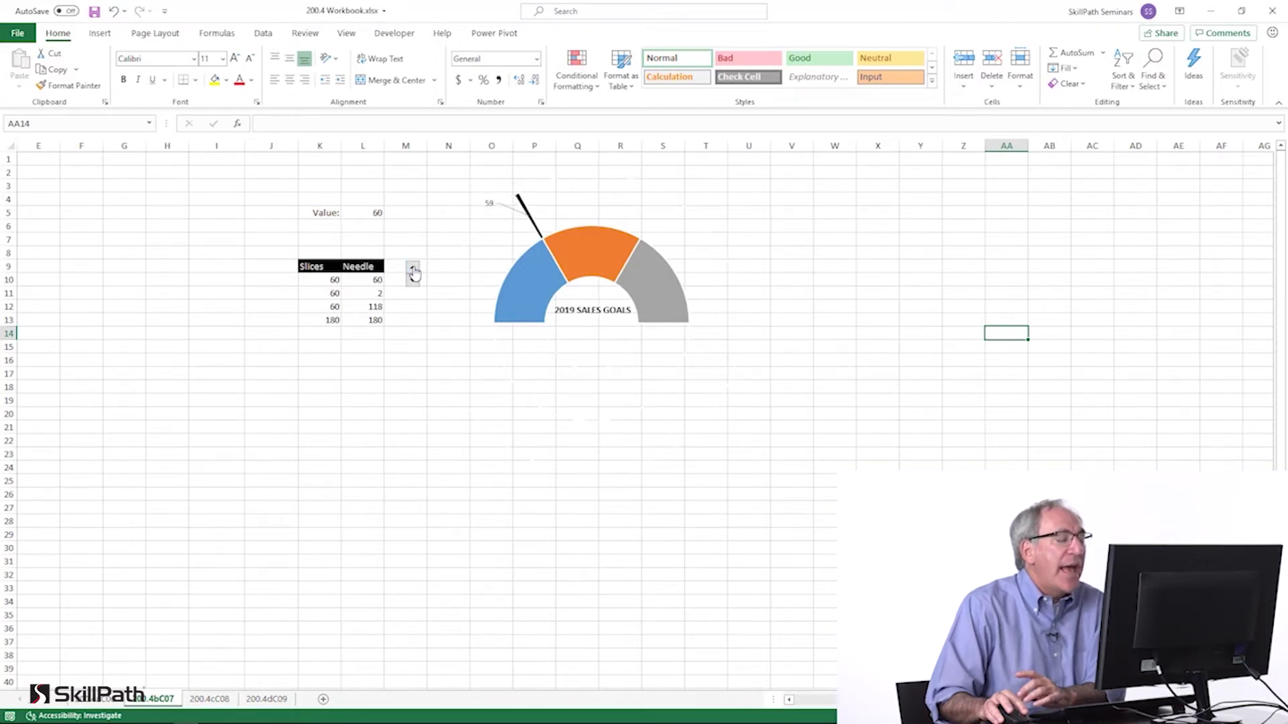
pyautogui.click(412, 269)
pyautogui.click(413, 269)
pyautogui.click(373, 215)
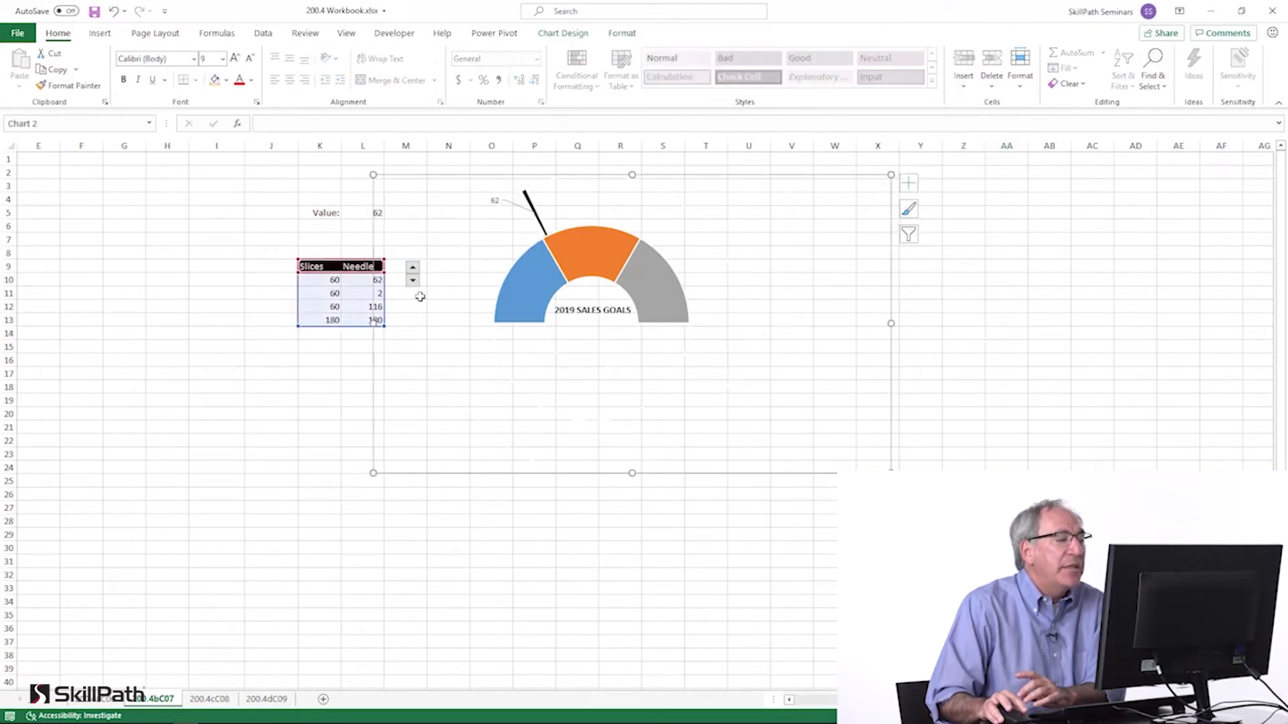
pyautogui.click(360, 217)
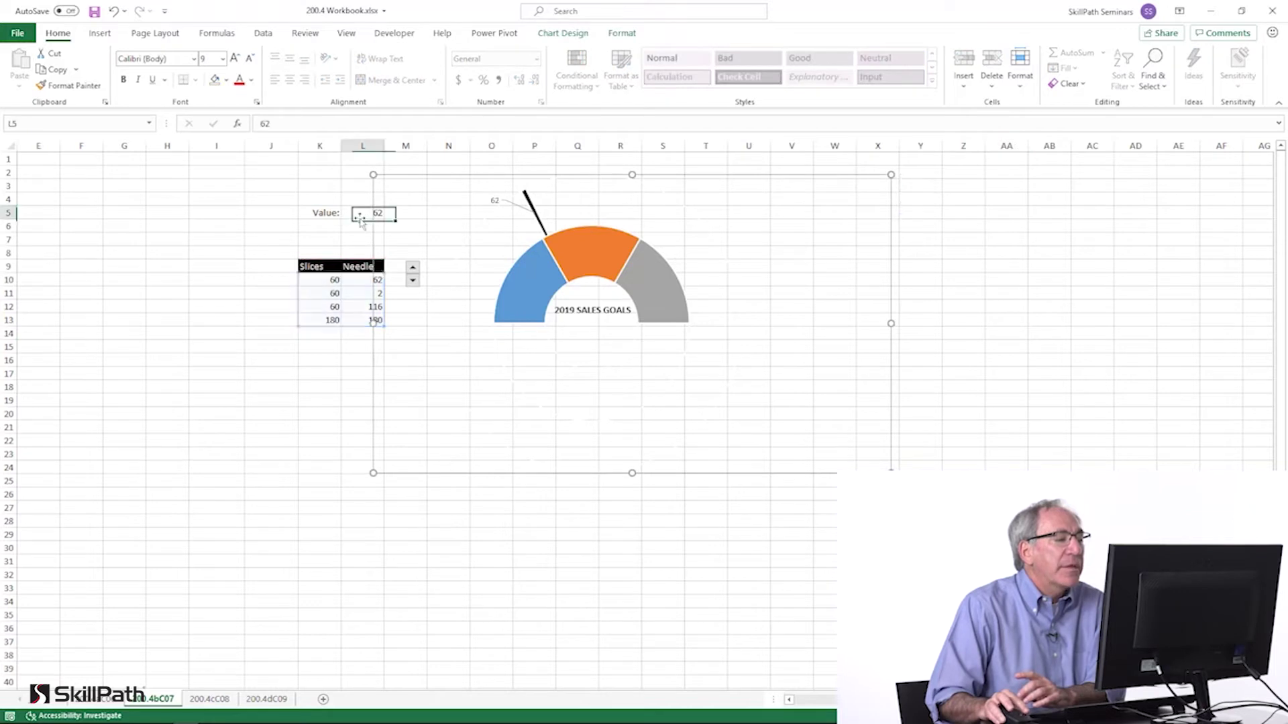
# Inspect the Needle formula (=L5) and Slices values, then select the K9:L13 table.
pyautogui.click(375, 282)
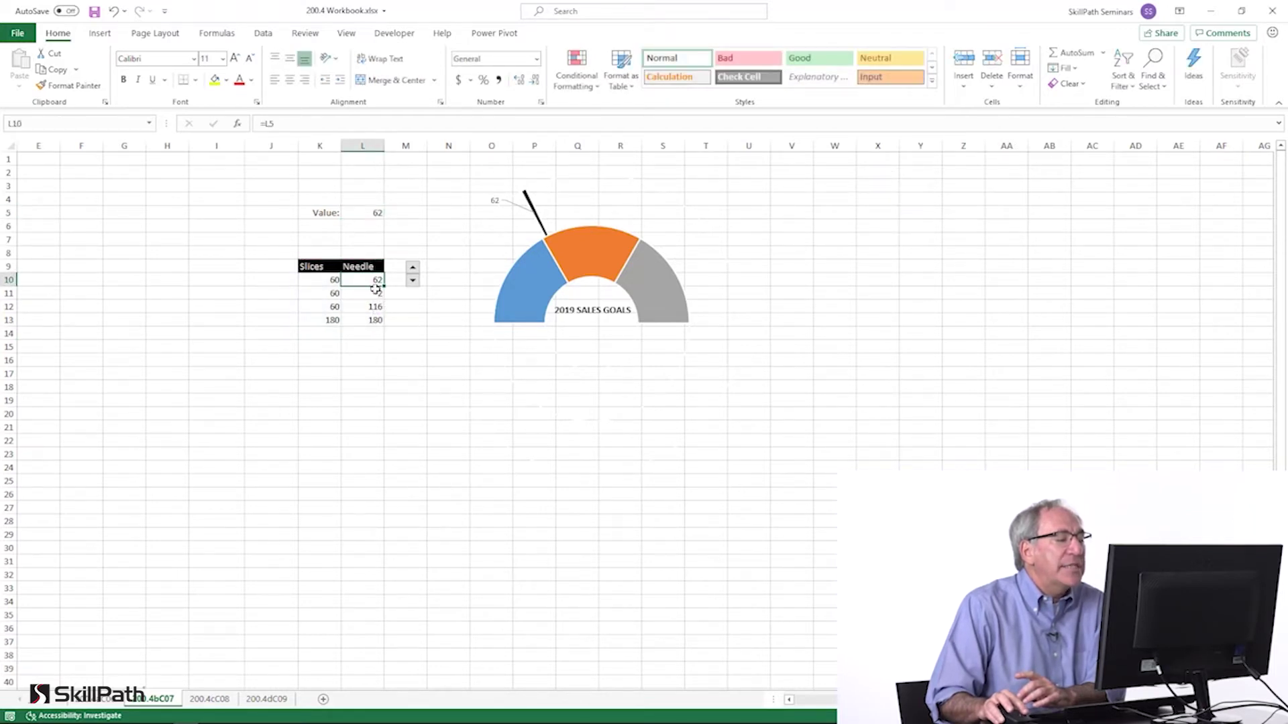
pyautogui.moveTo(376, 288); pyautogui.dragTo(377, 320)
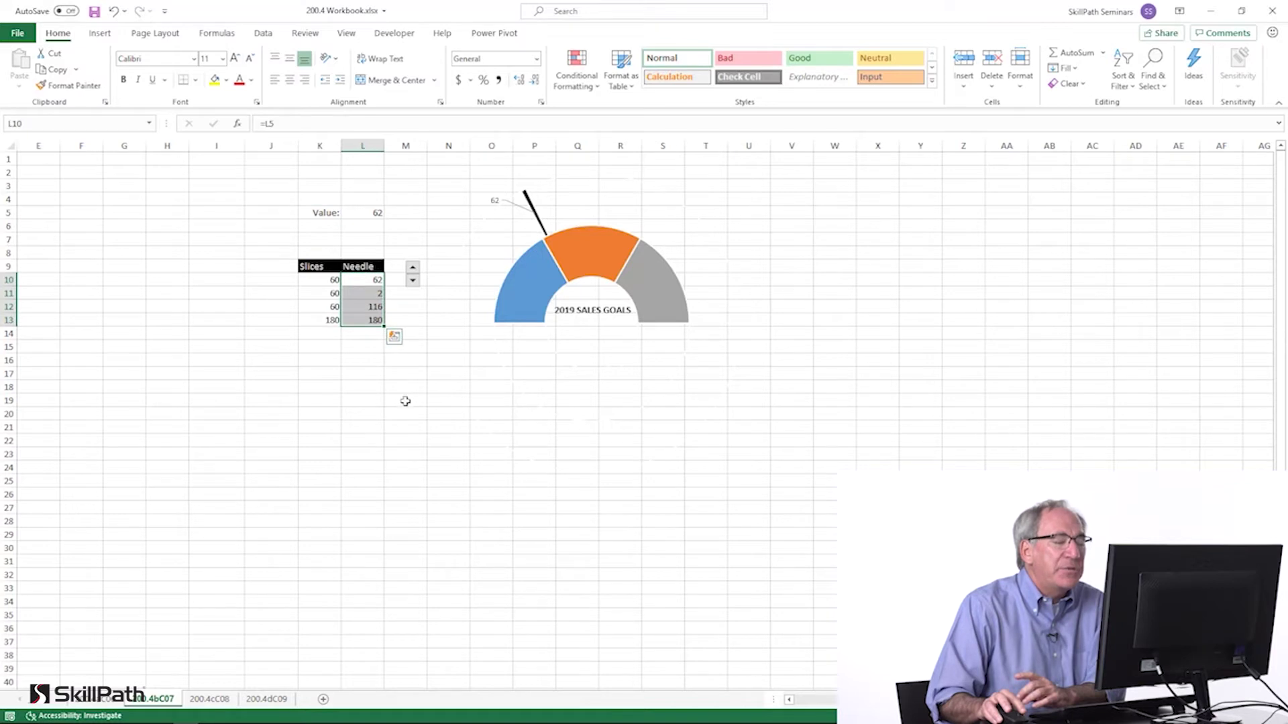
pyautogui.click(325, 279)
pyautogui.click(326, 293)
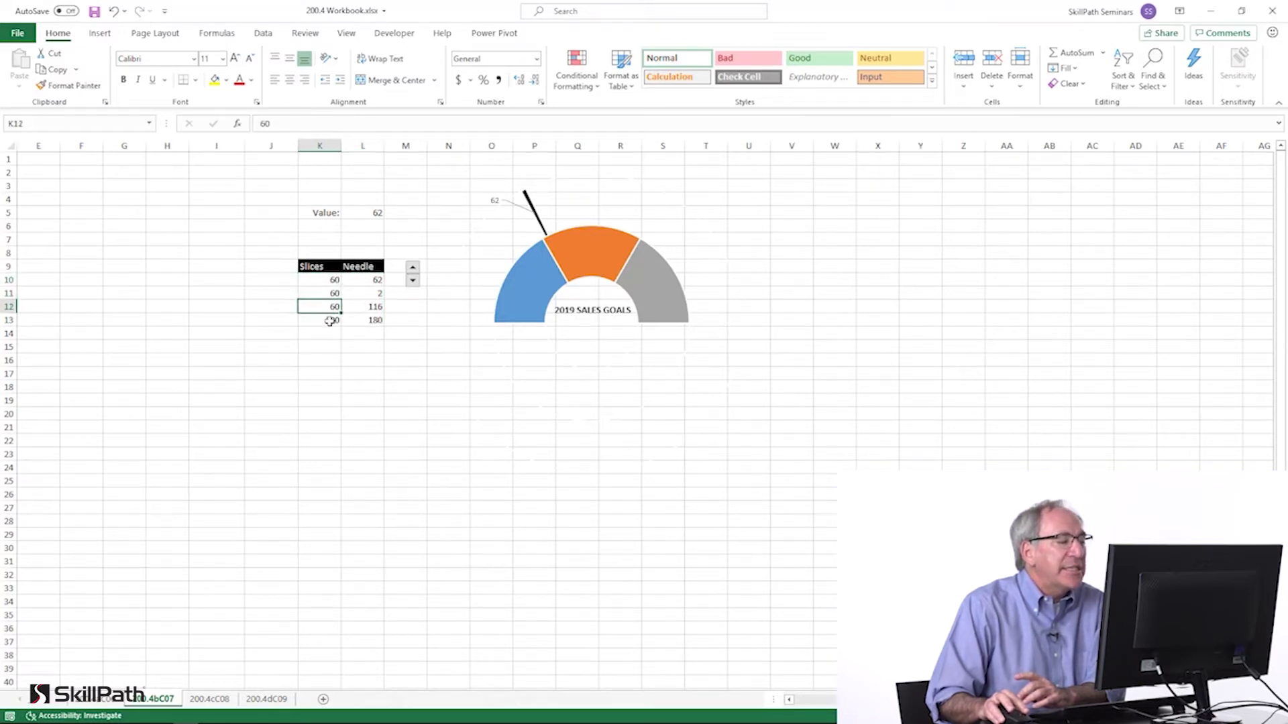
pyautogui.click(330, 320)
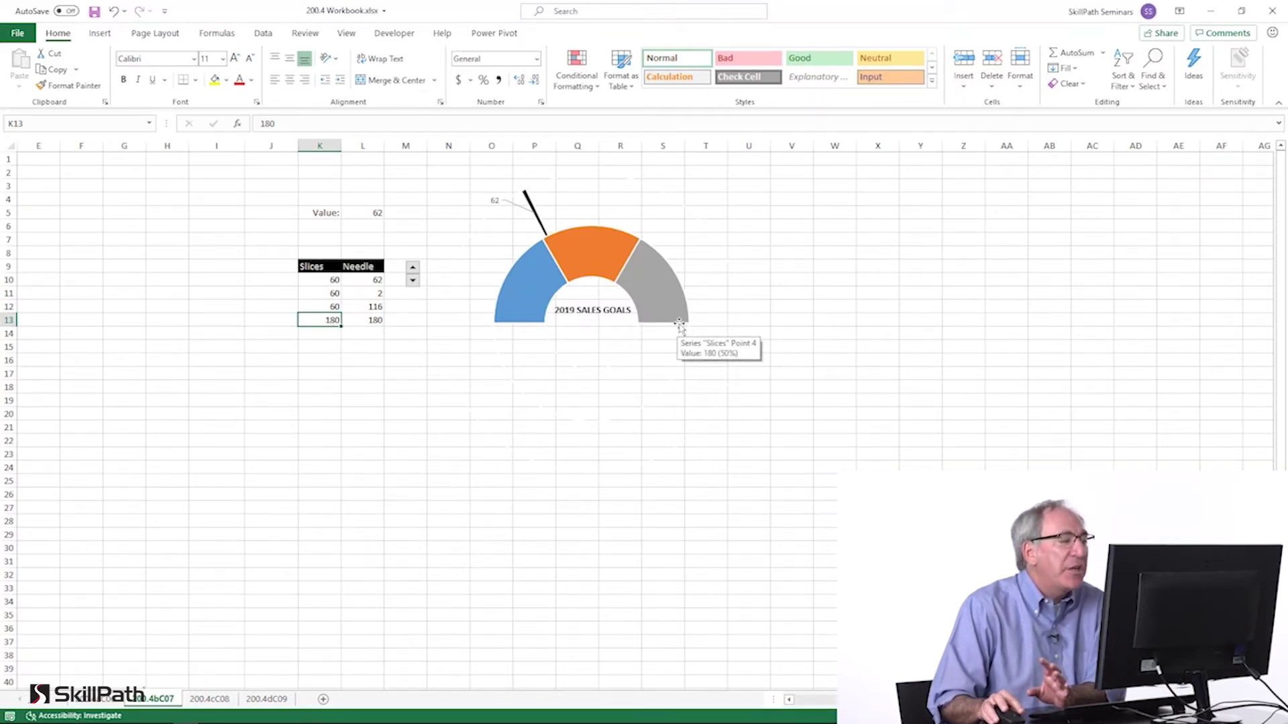
pyautogui.click(374, 276)
pyautogui.click(363, 278)
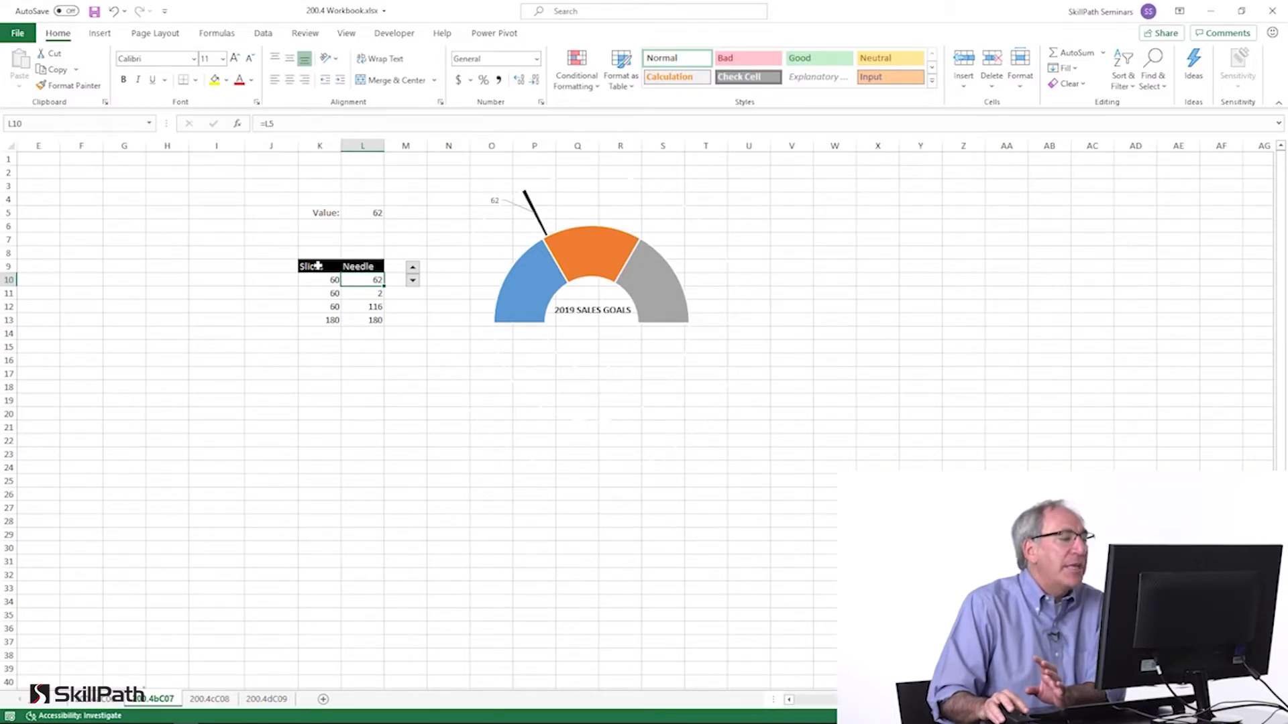
pyautogui.moveTo(318, 266); pyautogui.dragTo(374, 319)
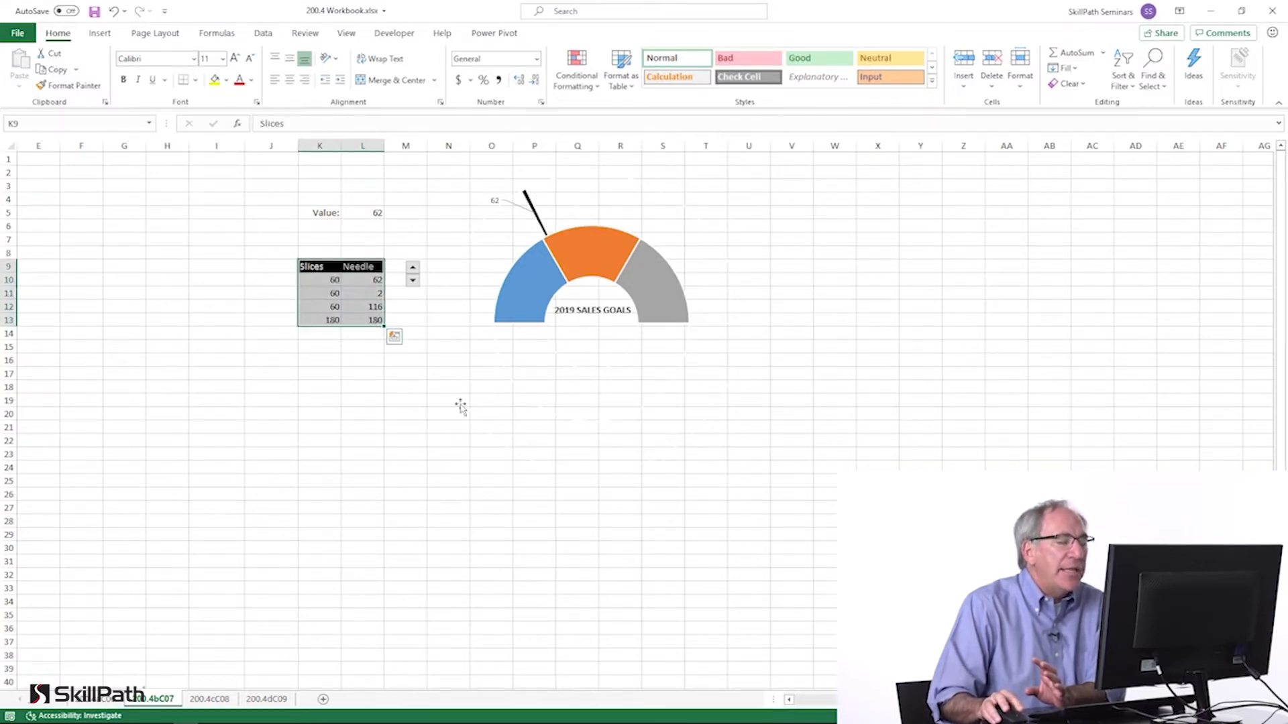
# Insert a doughnut chart of K9:L13 and place it right of the existing gauge.
pyautogui.click(101, 33)
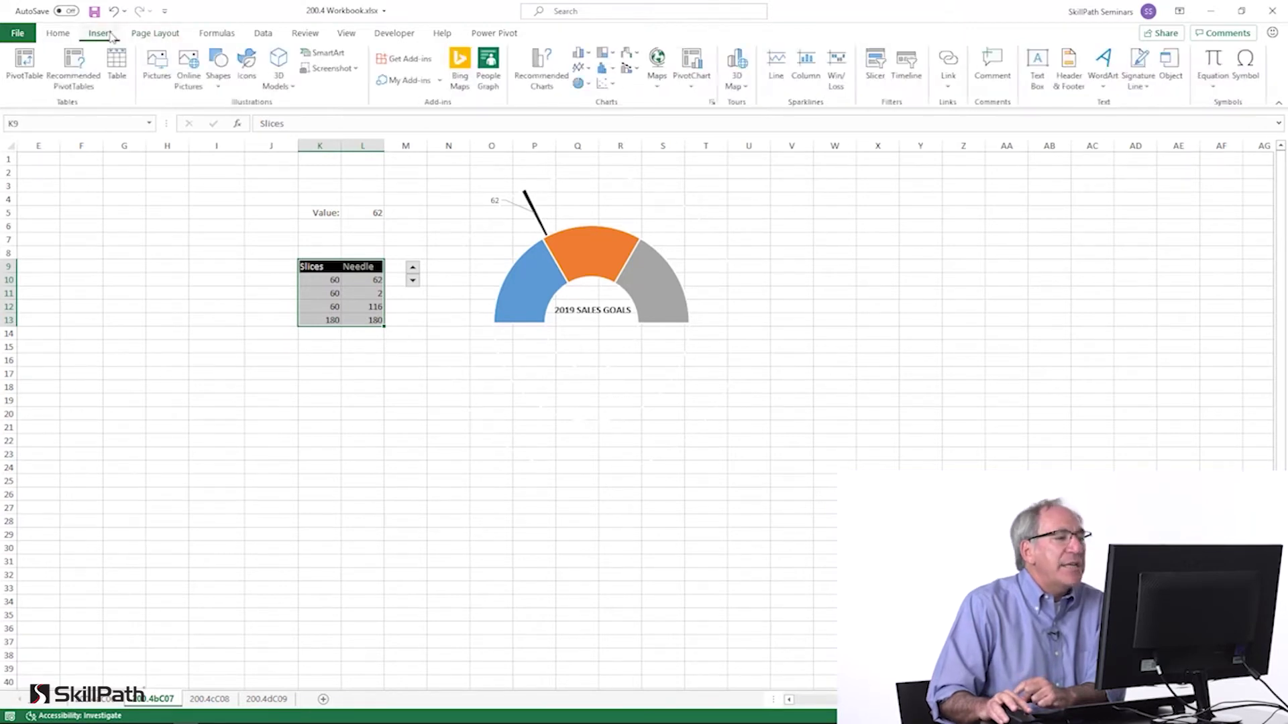
pyautogui.click(581, 83)
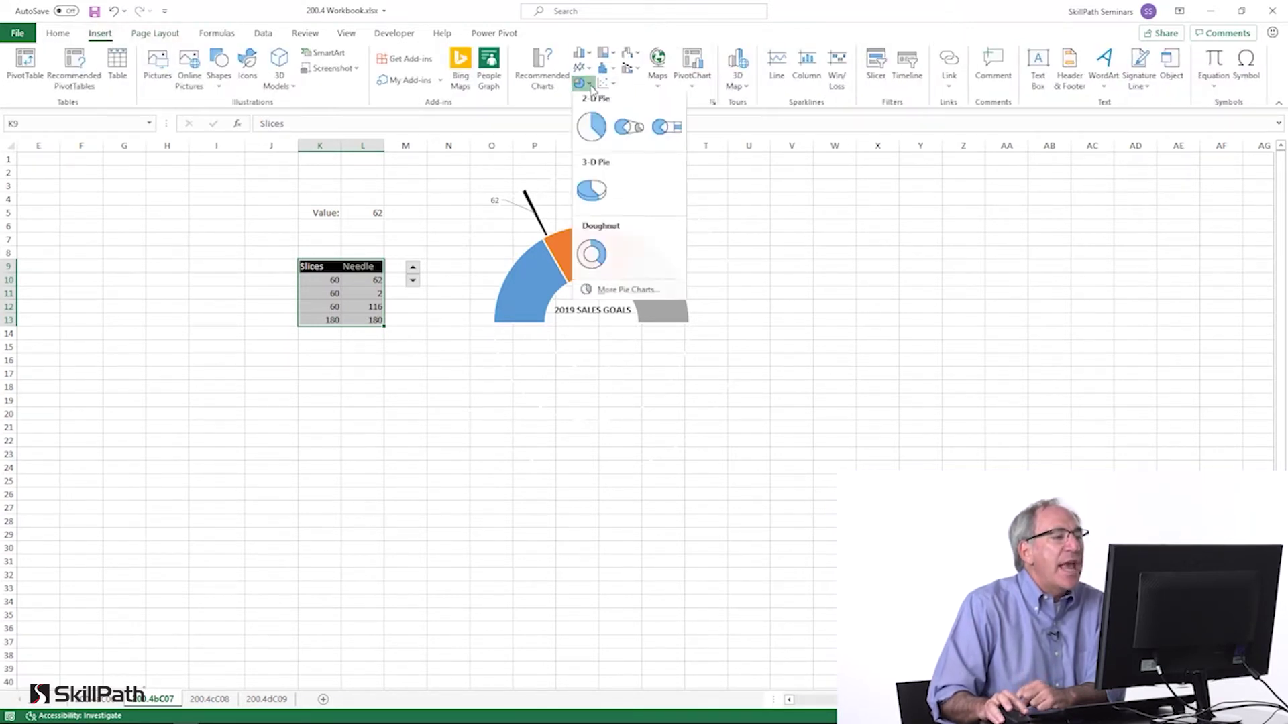
pyautogui.click(593, 256)
pyautogui.moveTo(716, 351); pyautogui.dragTo(952, 212)
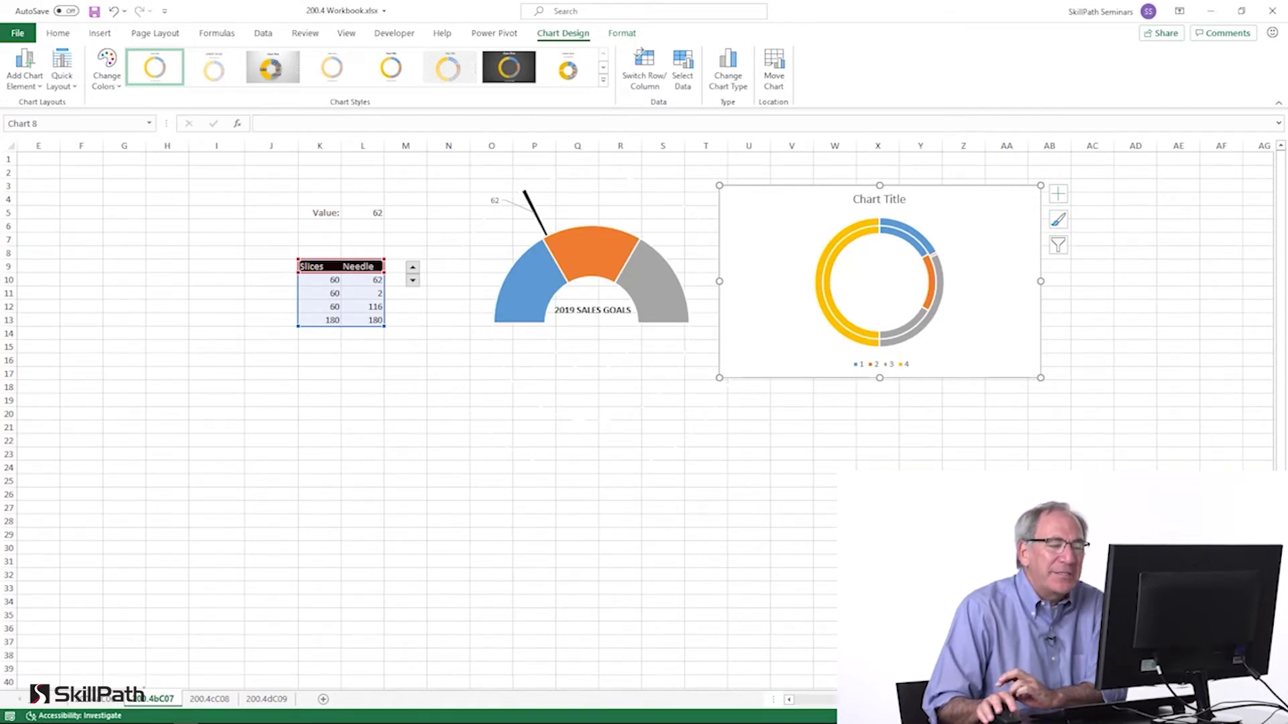
pyautogui.click(936, 316)
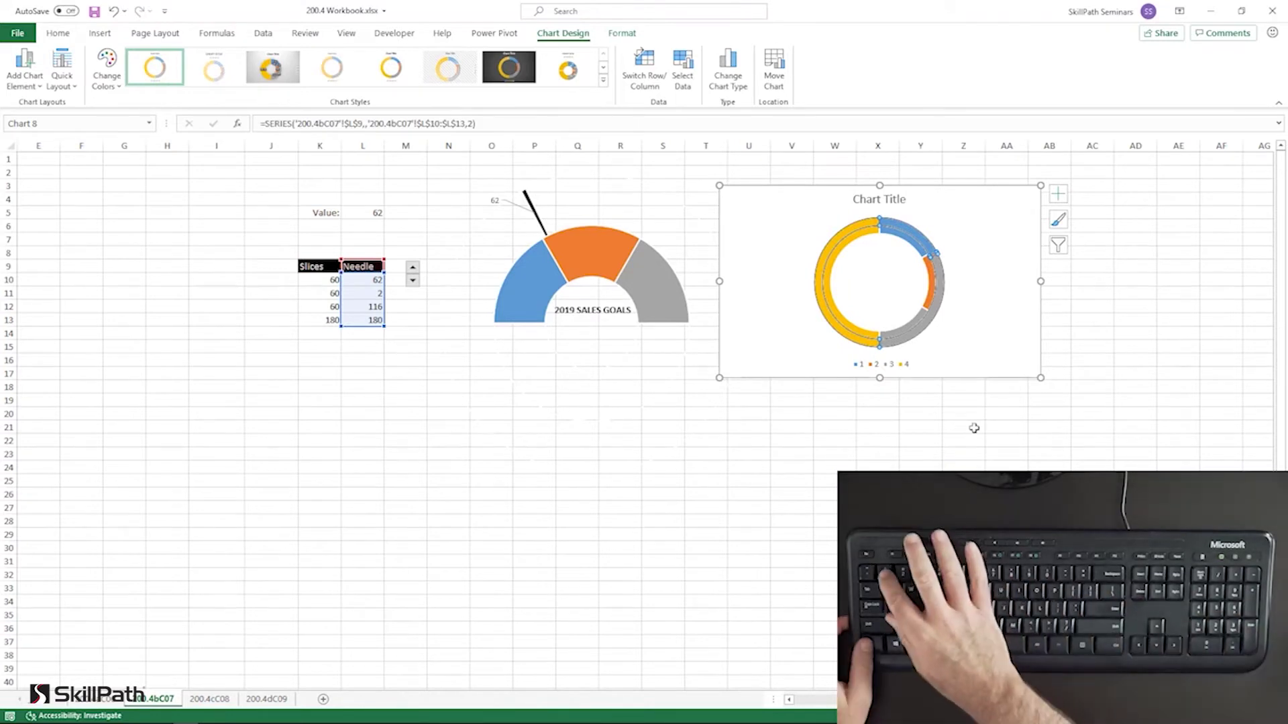
# Set the Needle series' first-slice angle to 270° and doughnut hole size to 10%.
pyautogui.hotkey('ctrl', '1')
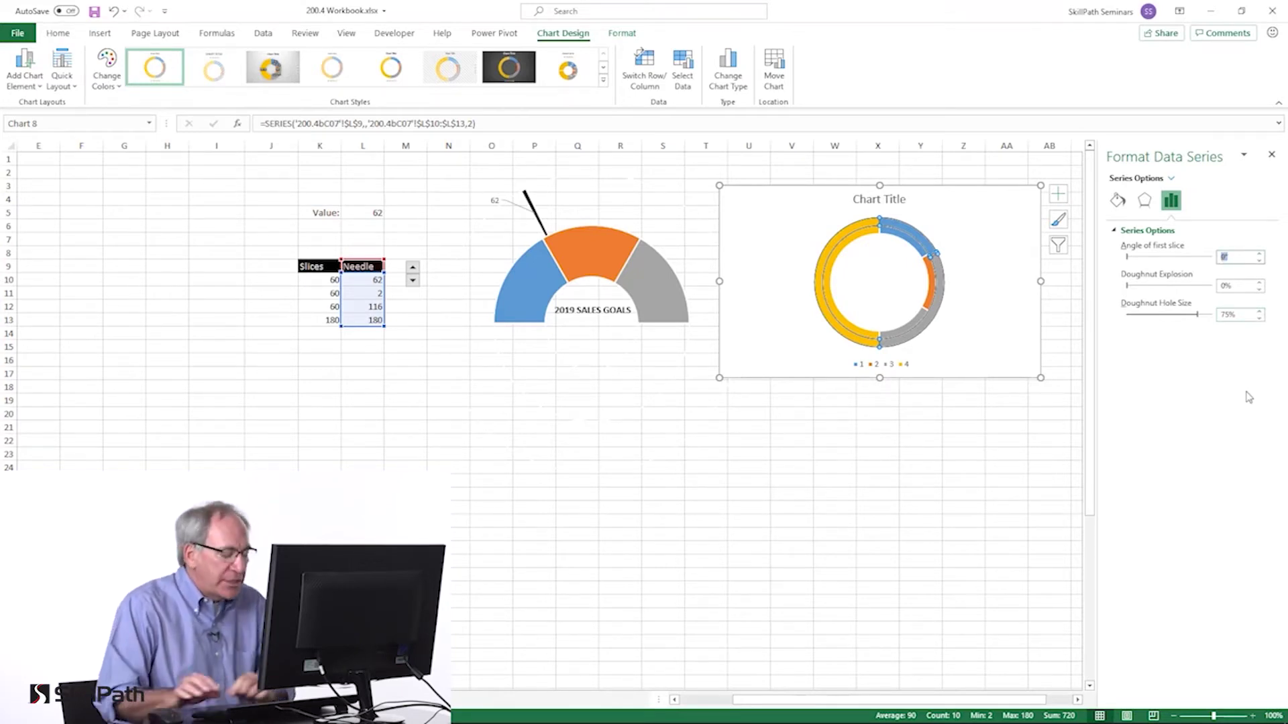
pyautogui.write('270')
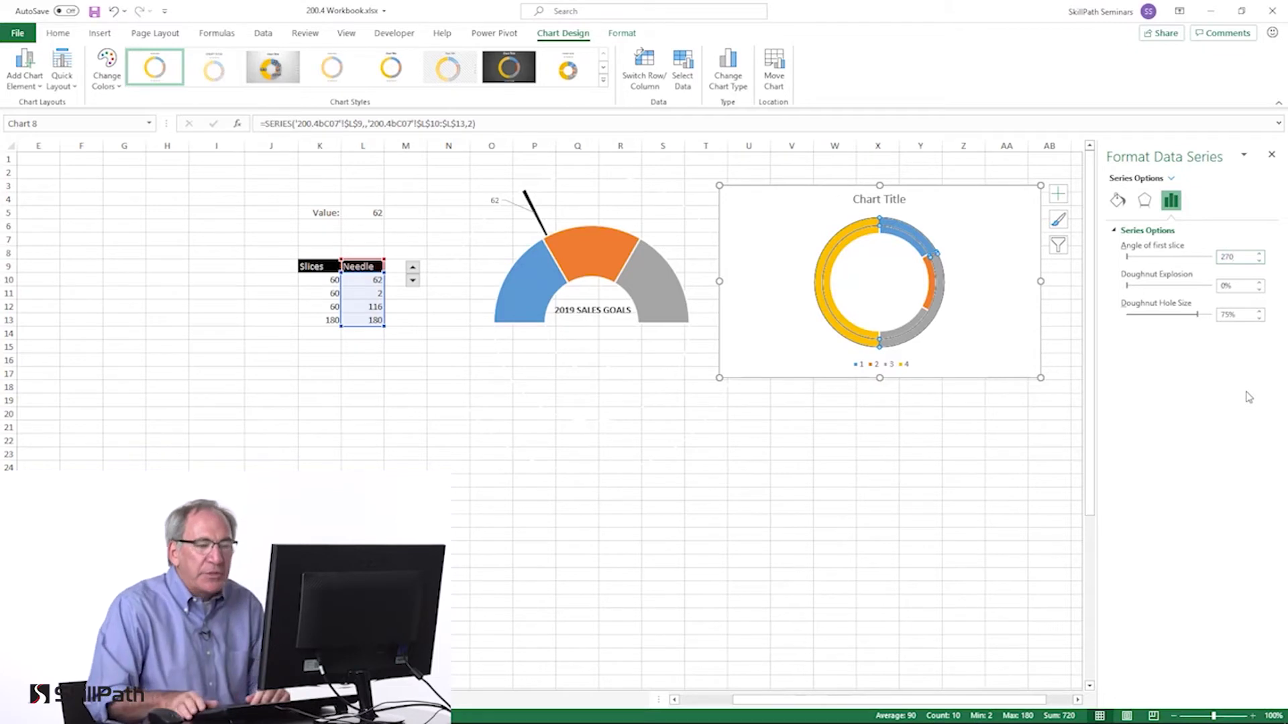
pyautogui.press('Return')
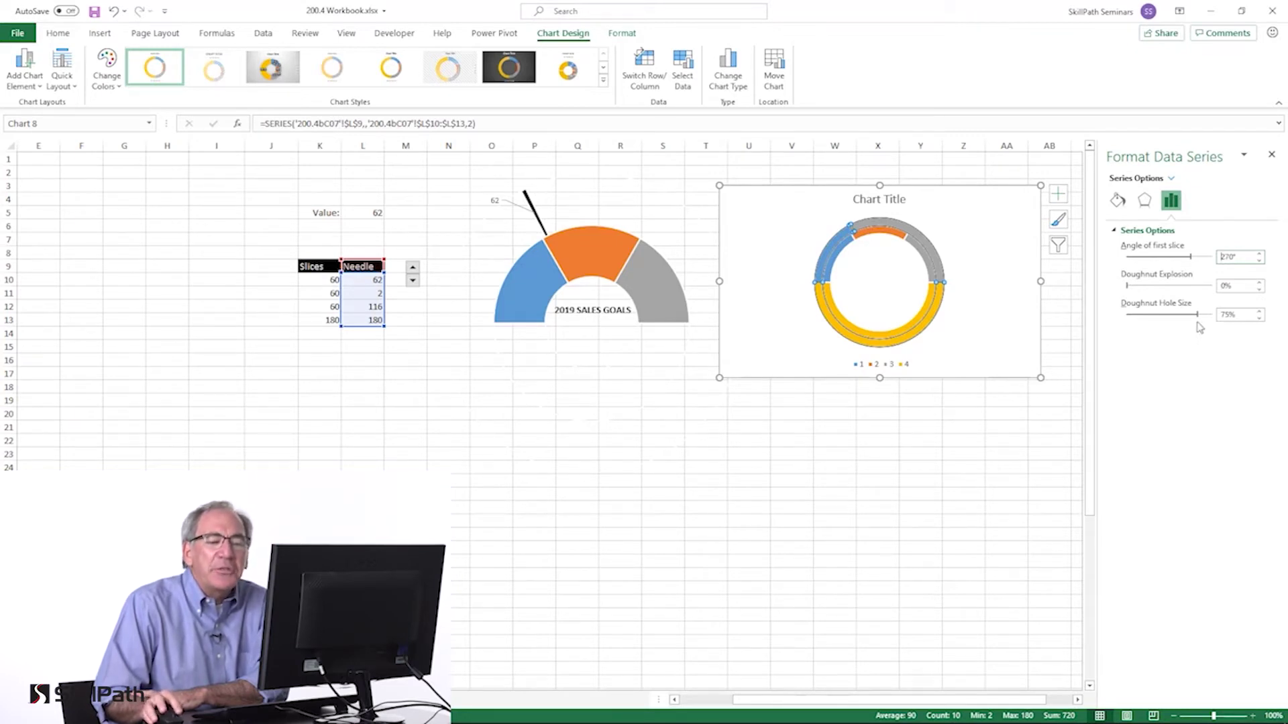
pyautogui.moveTo(1197, 316); pyautogui.dragTo(1195, 315)
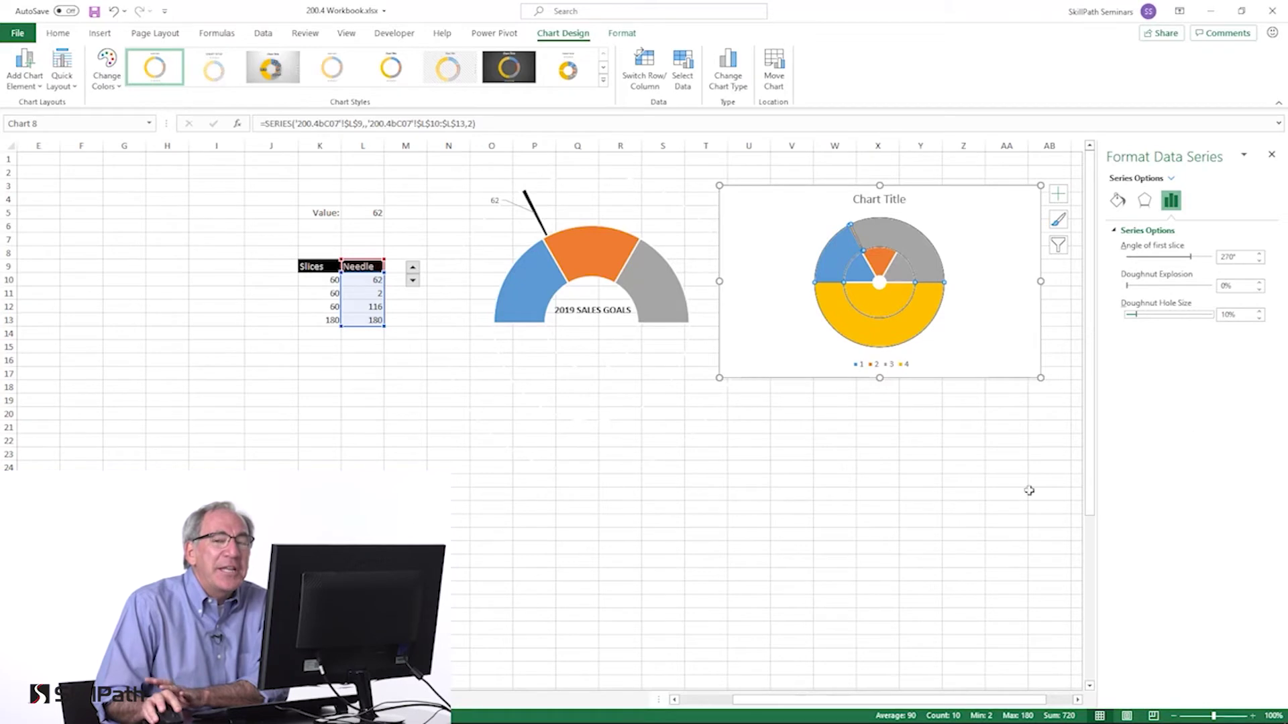
pyautogui.click(945, 512)
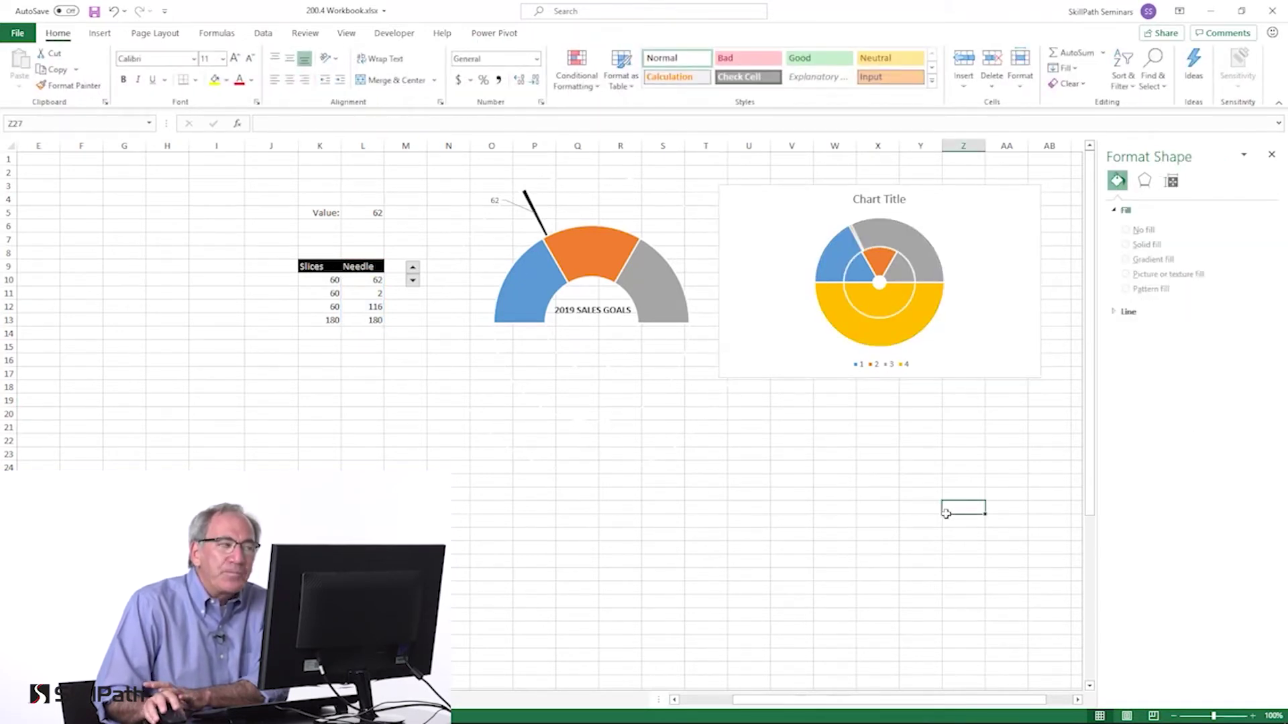
# Set the inner ring's bottom-half slice to No Fill.
pyautogui.click(894, 308)
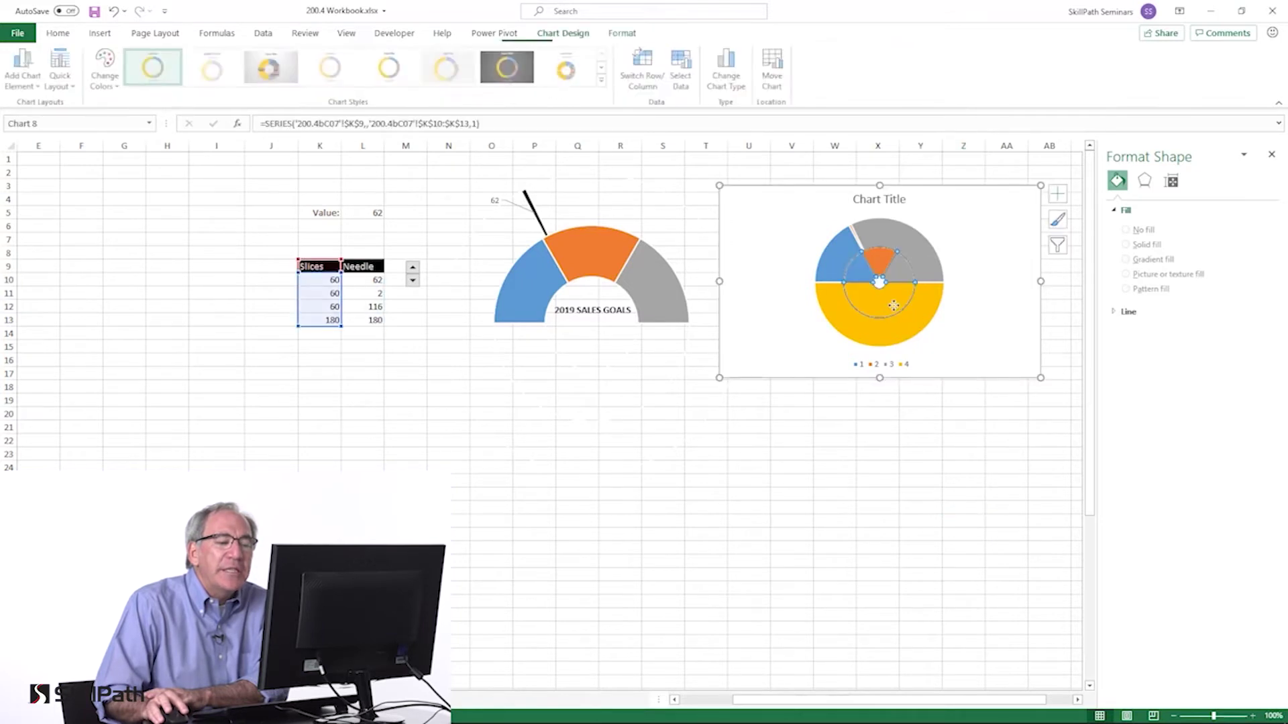
pyautogui.click(894, 307)
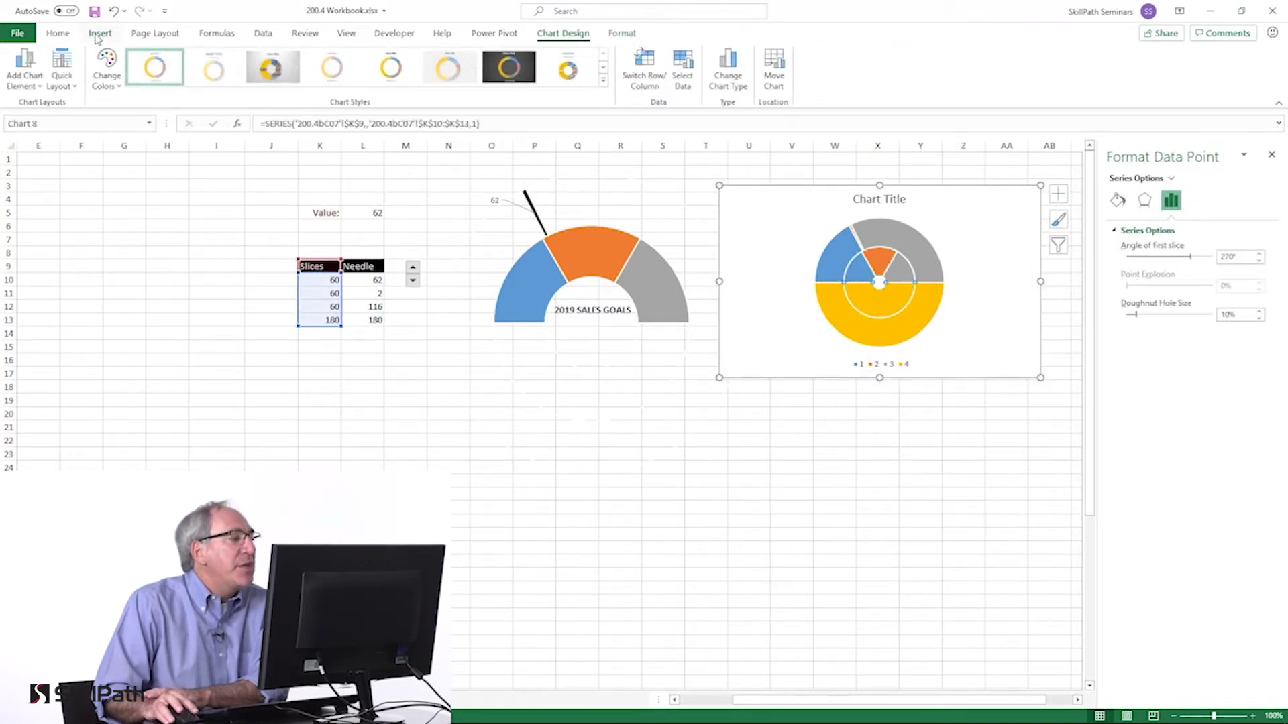
pyautogui.click(59, 35)
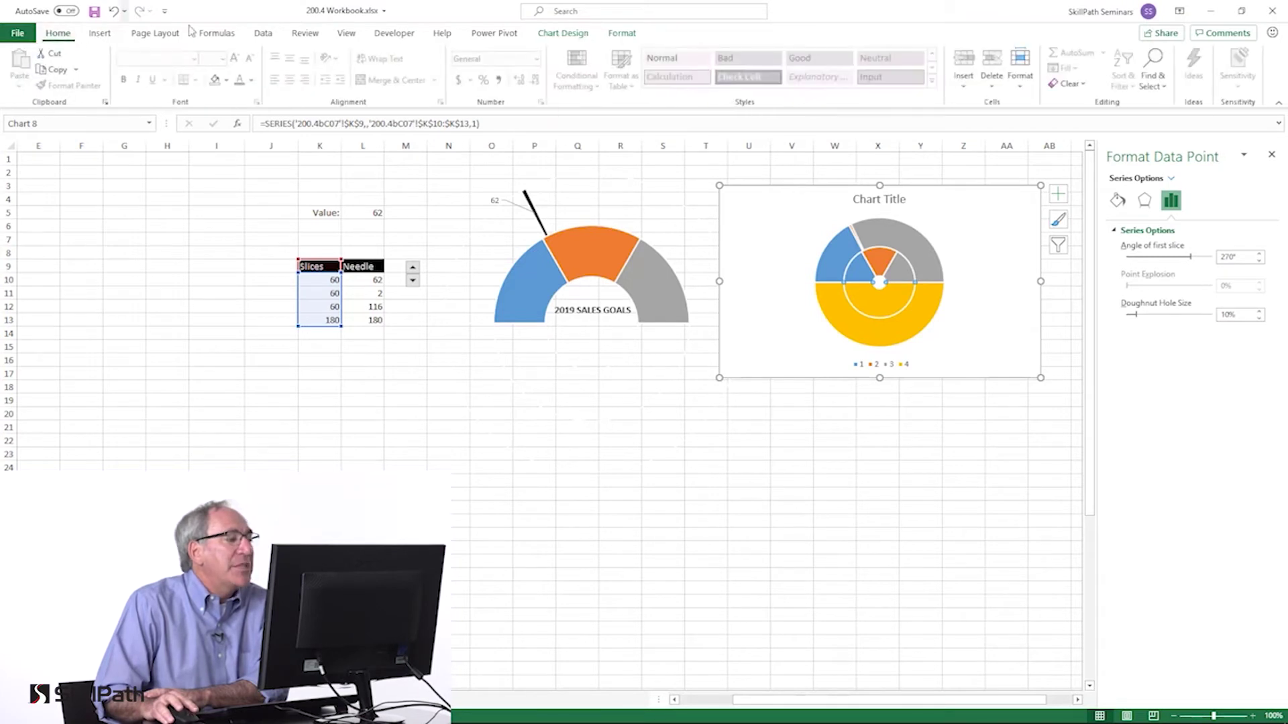
pyautogui.click(227, 81)
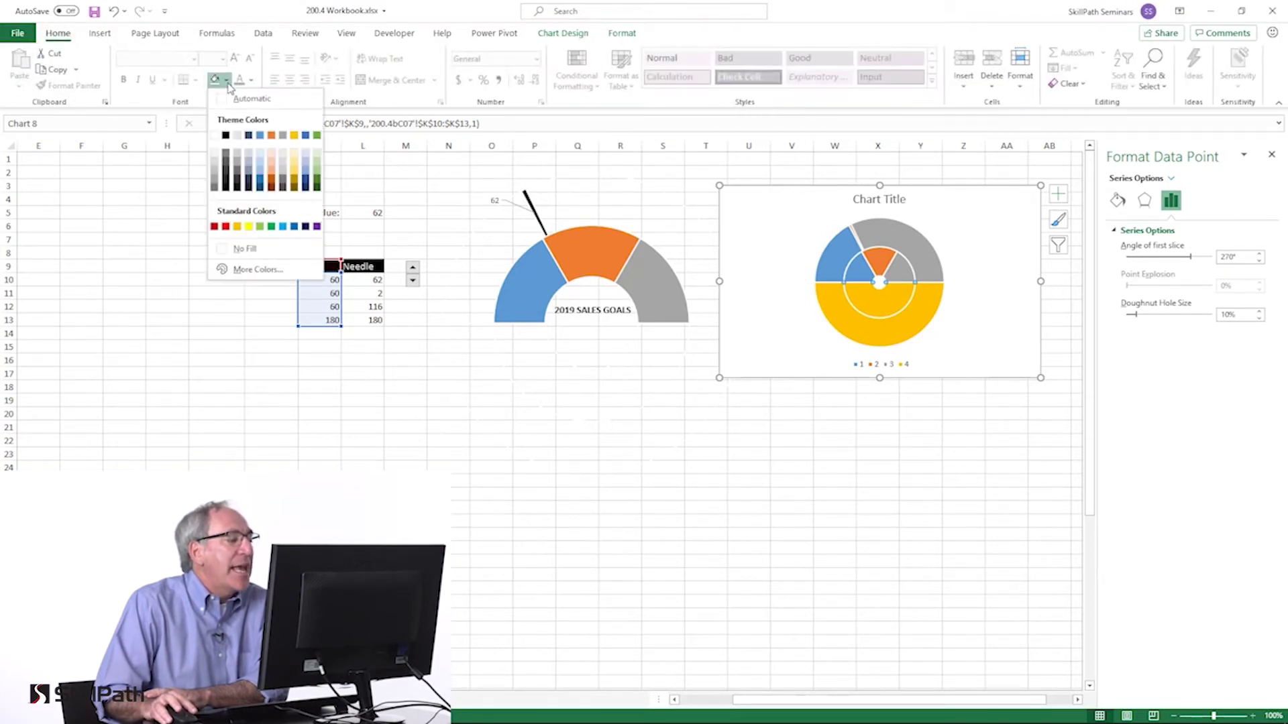
pyautogui.click(248, 250)
pyautogui.moveTo(964, 289)
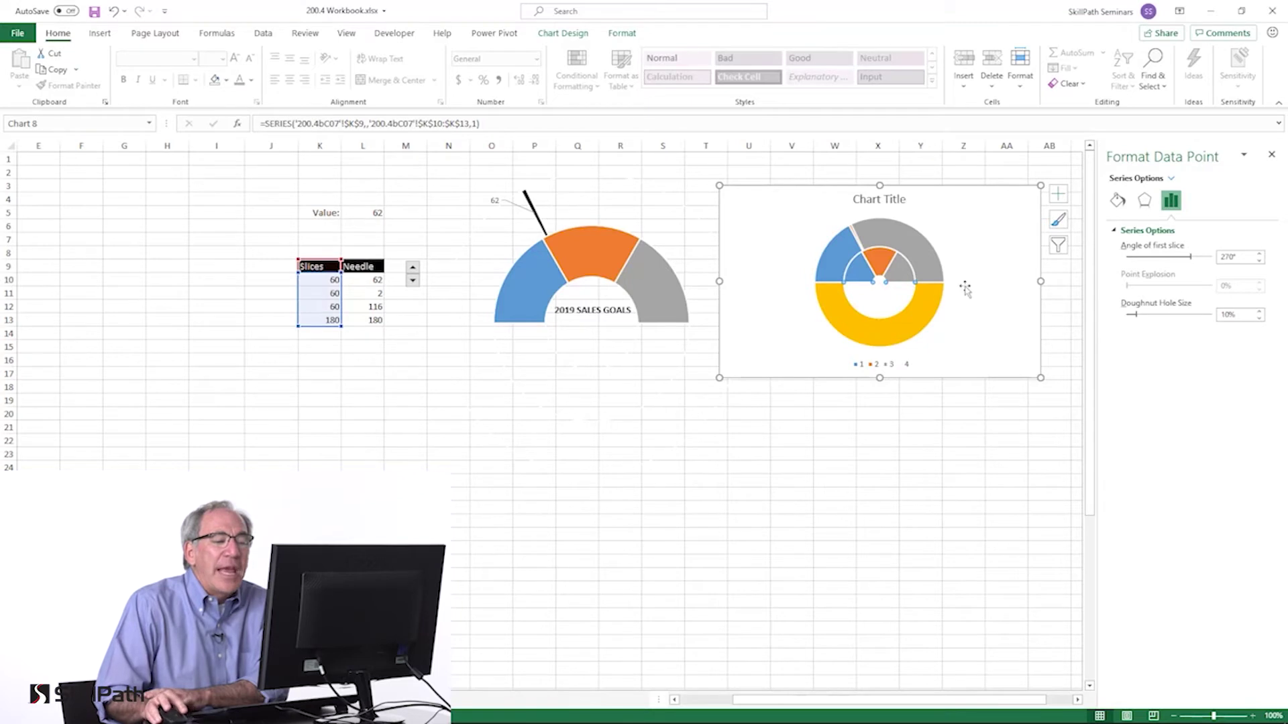
# Set the outer ring's bottom half and large grey Needle slice to No Fill.
pyautogui.press('Up')
pyautogui.press('Up')
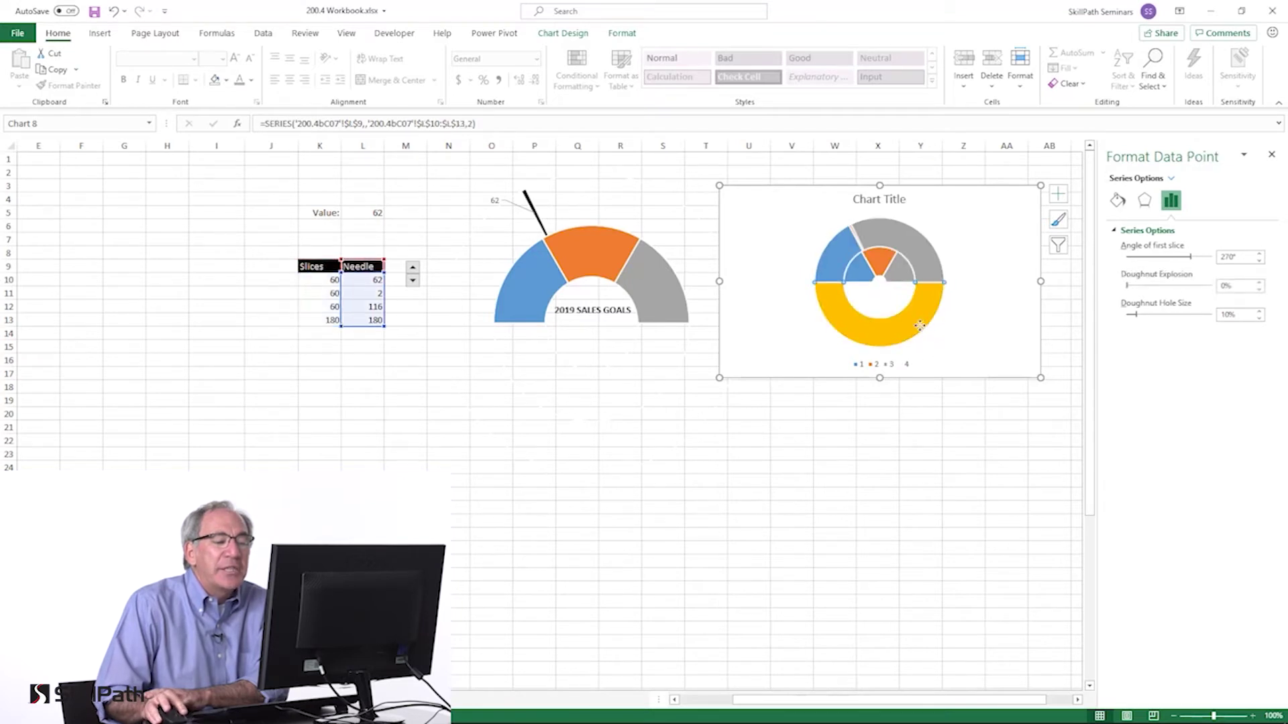
pyautogui.click(216, 82)
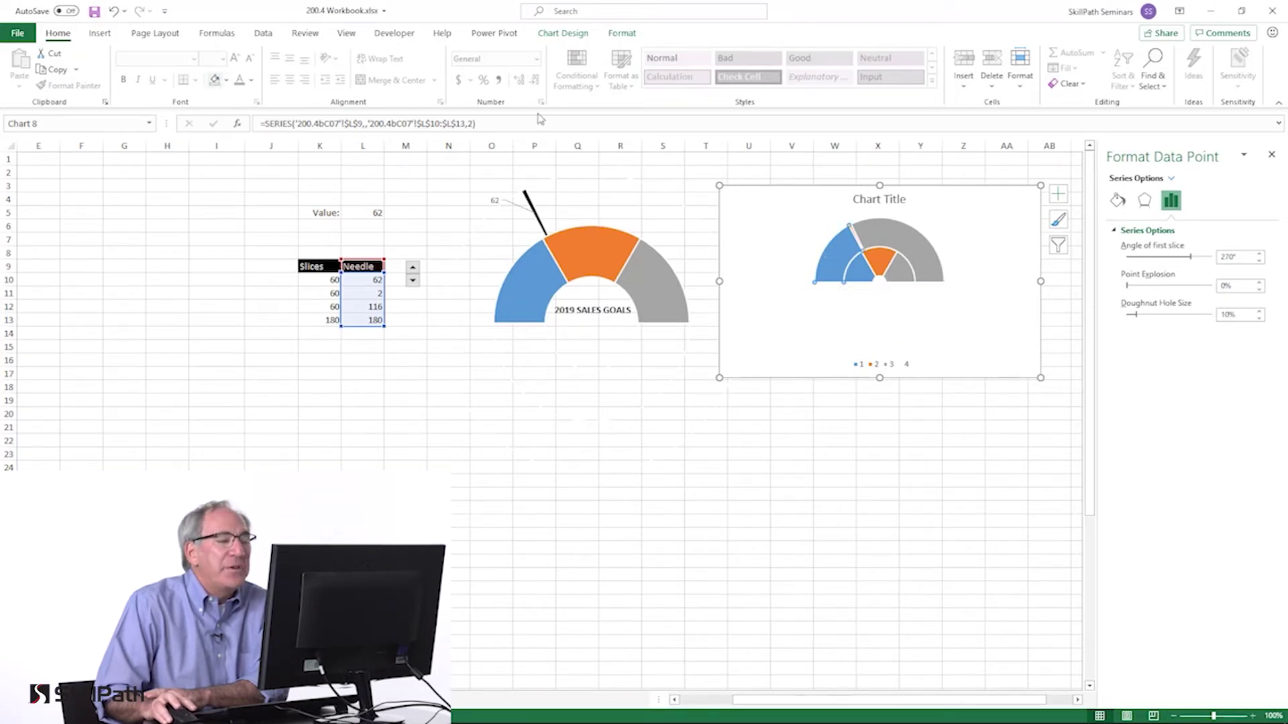
pyautogui.click(212, 80)
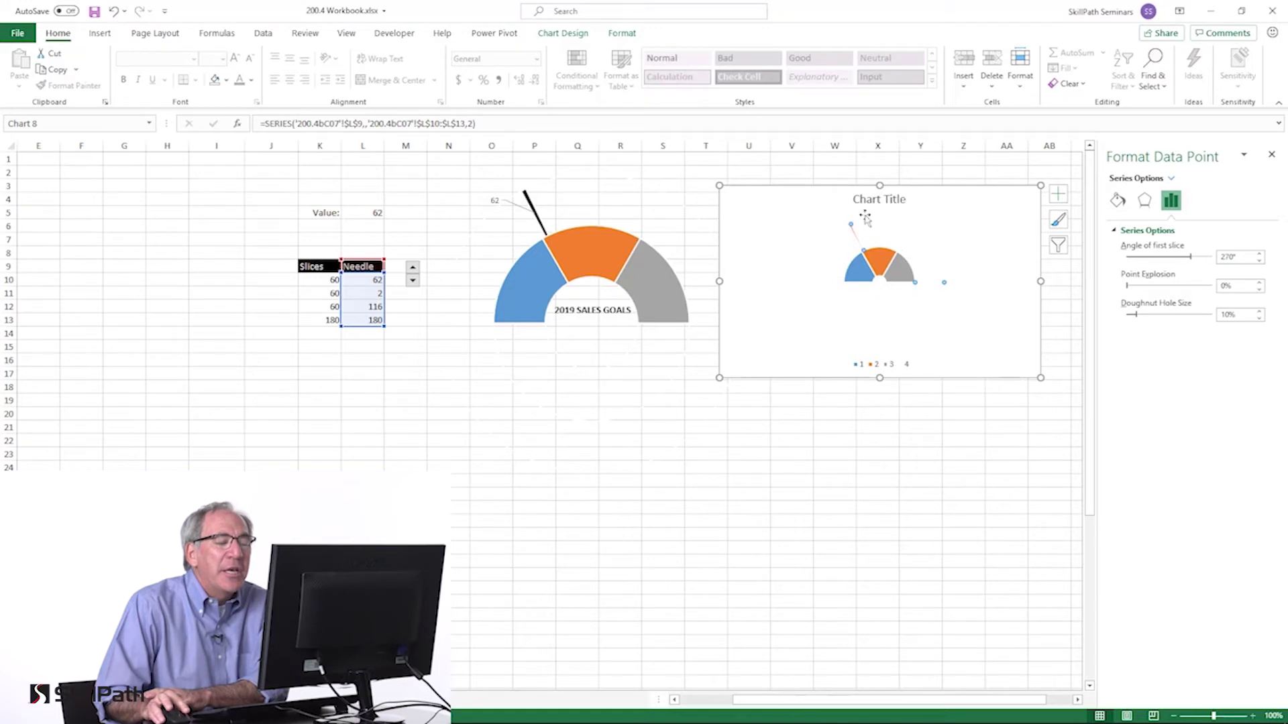
pyautogui.press('Up')
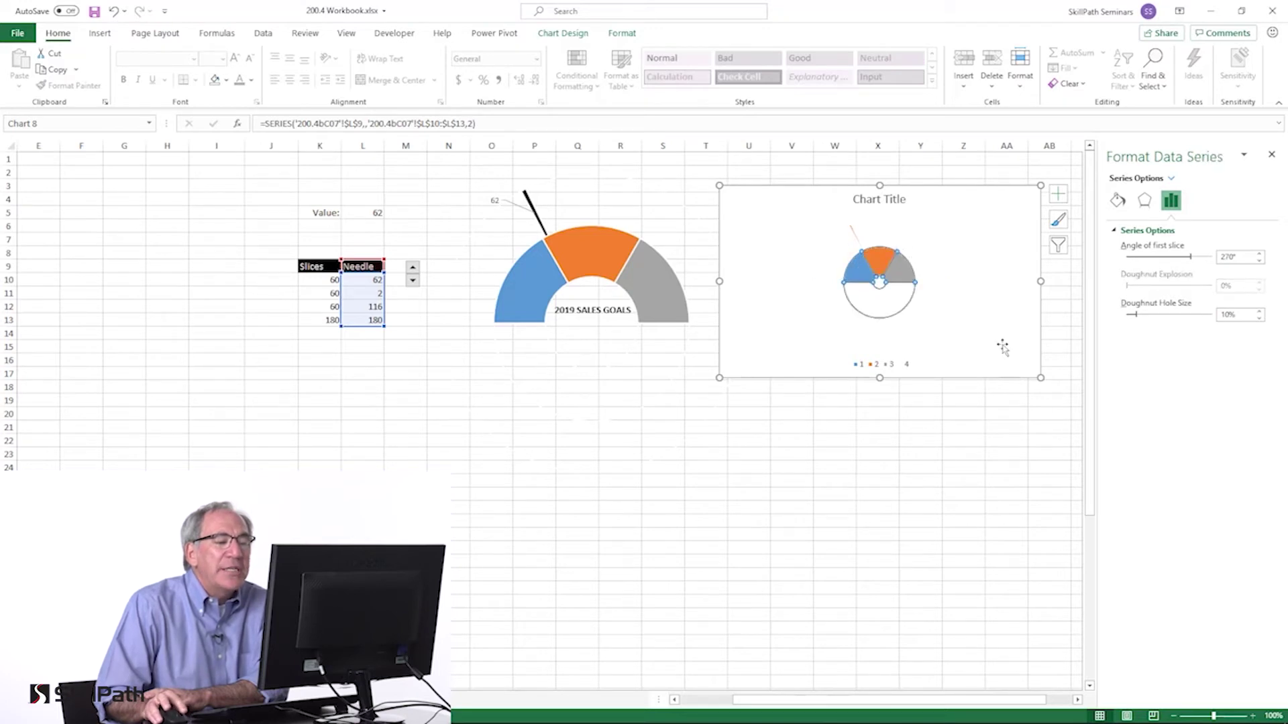
pyautogui.press('Up')
pyautogui.press('Up')
pyautogui.click(1011, 423)
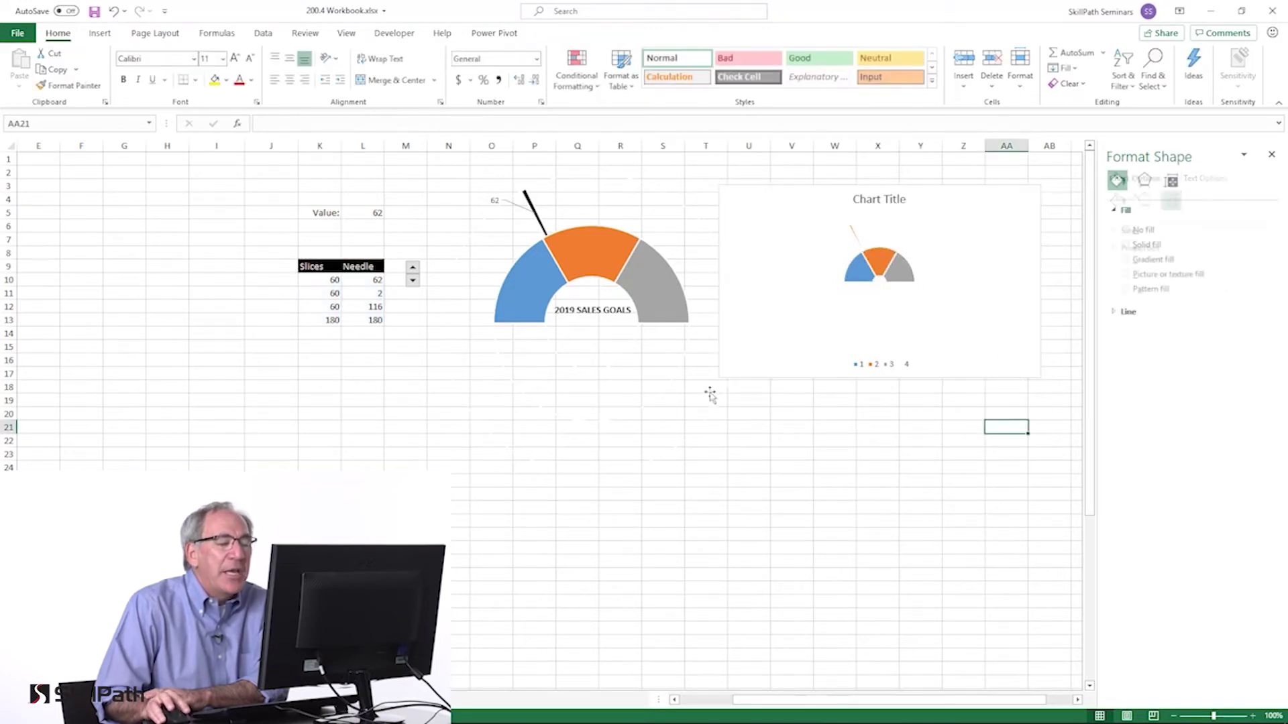
pyautogui.click(721, 377)
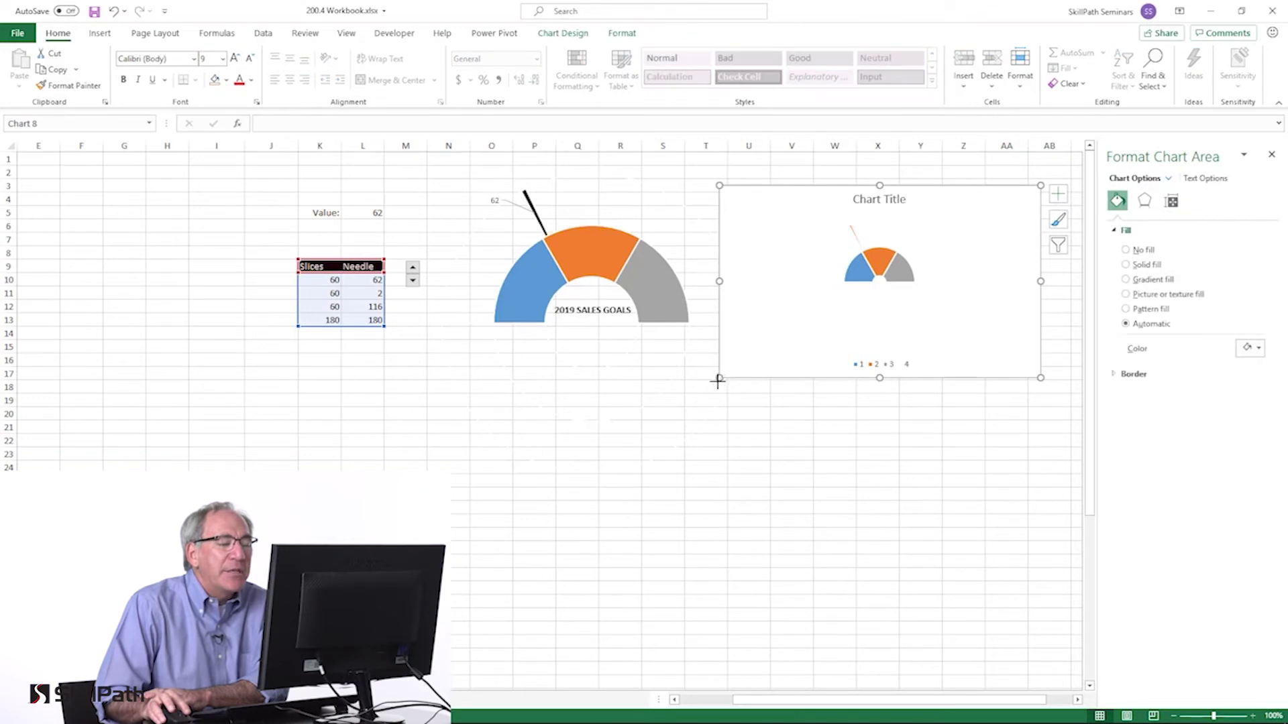
# Enlarge the gauge down and to the left, then select its legend and a single Needle point.
pyautogui.moveTo(717, 381); pyautogui.dragTo(590, 472)
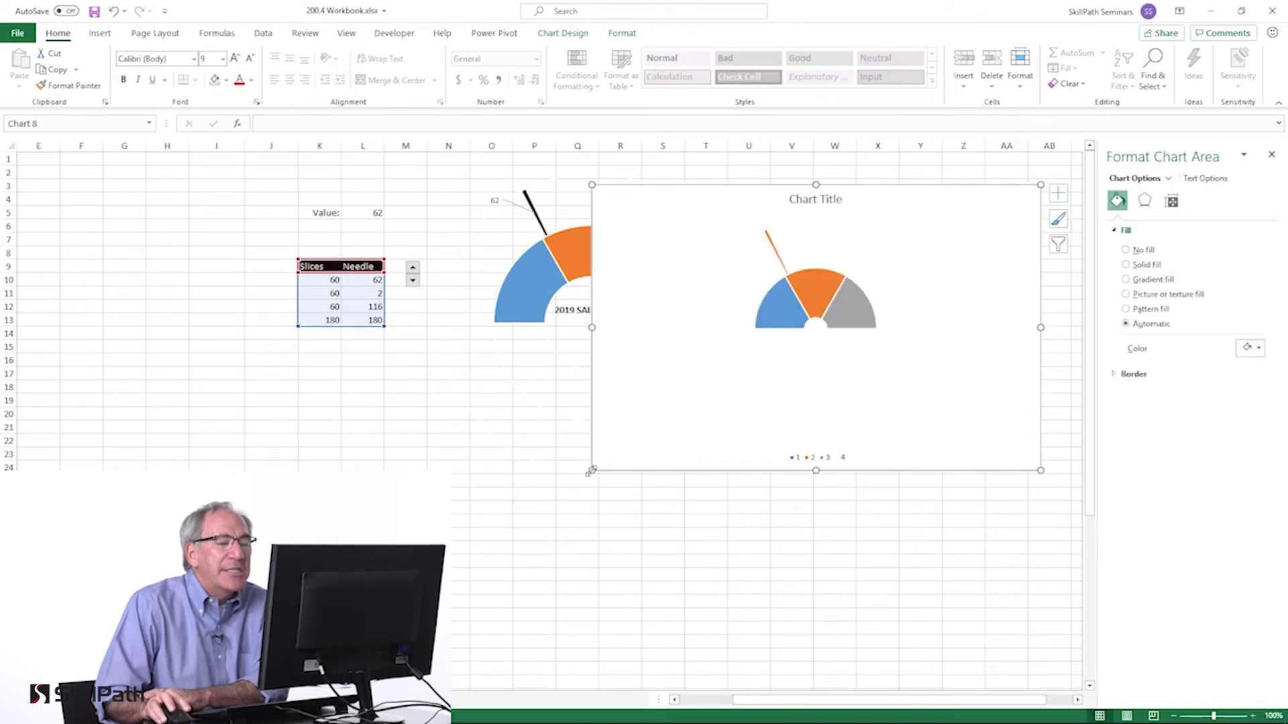
pyautogui.click(857, 314)
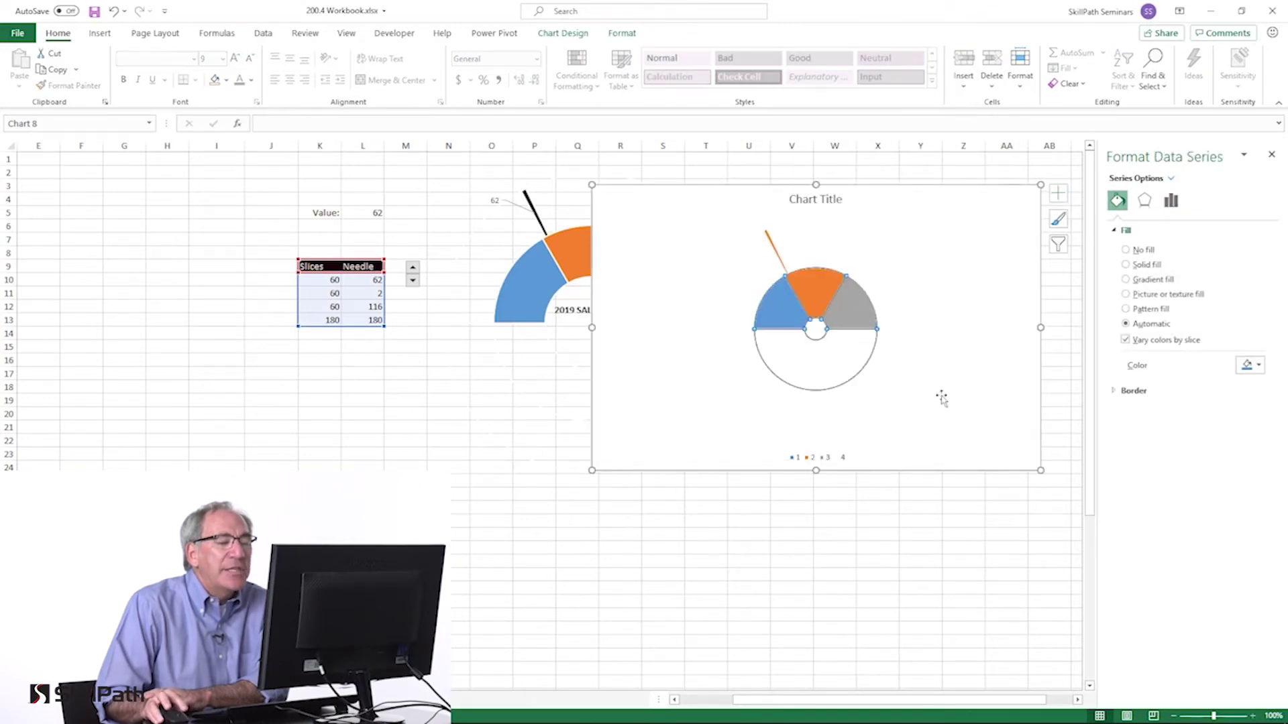
pyautogui.click(836, 458)
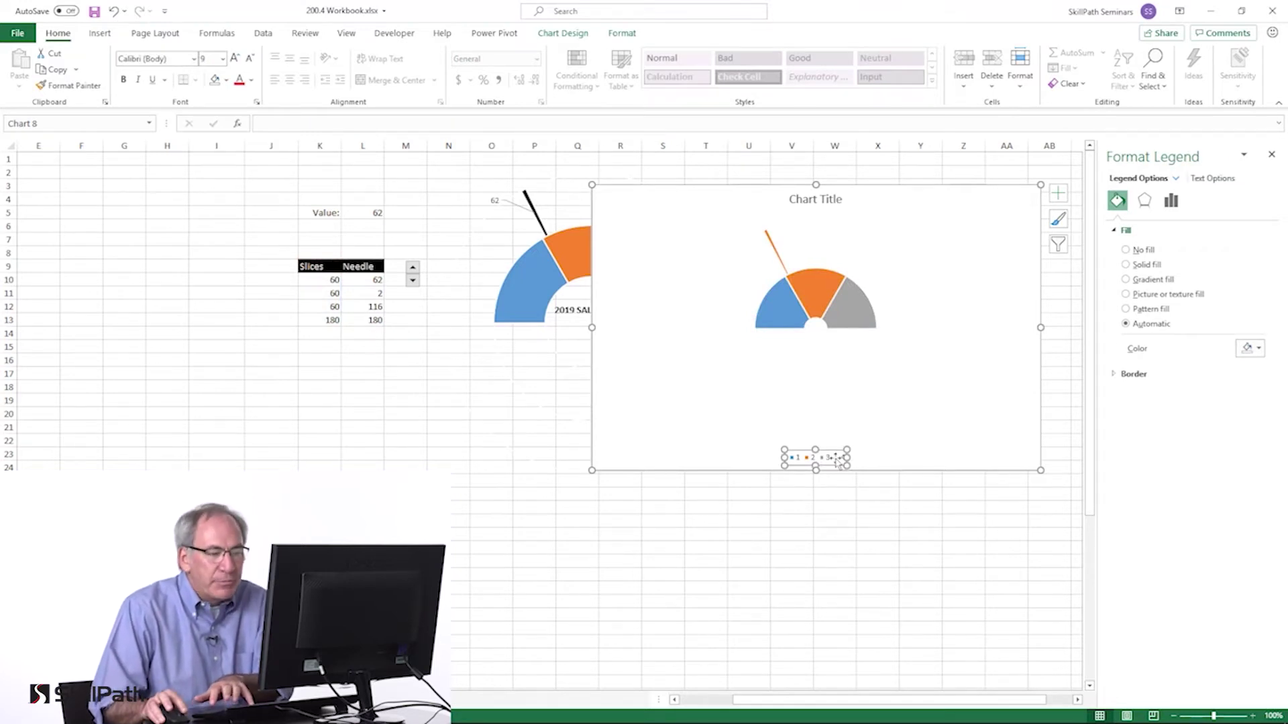
pyautogui.click(836, 451)
pyautogui.click(770, 250)
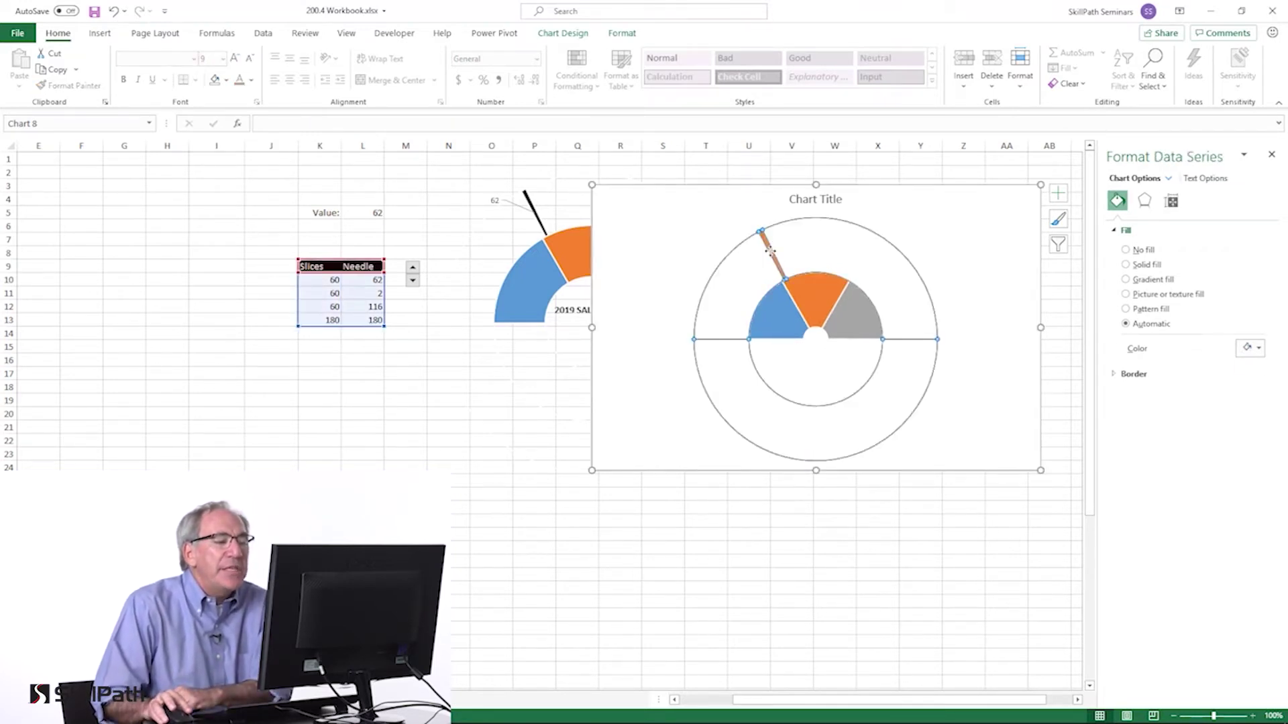
pyautogui.click(771, 251)
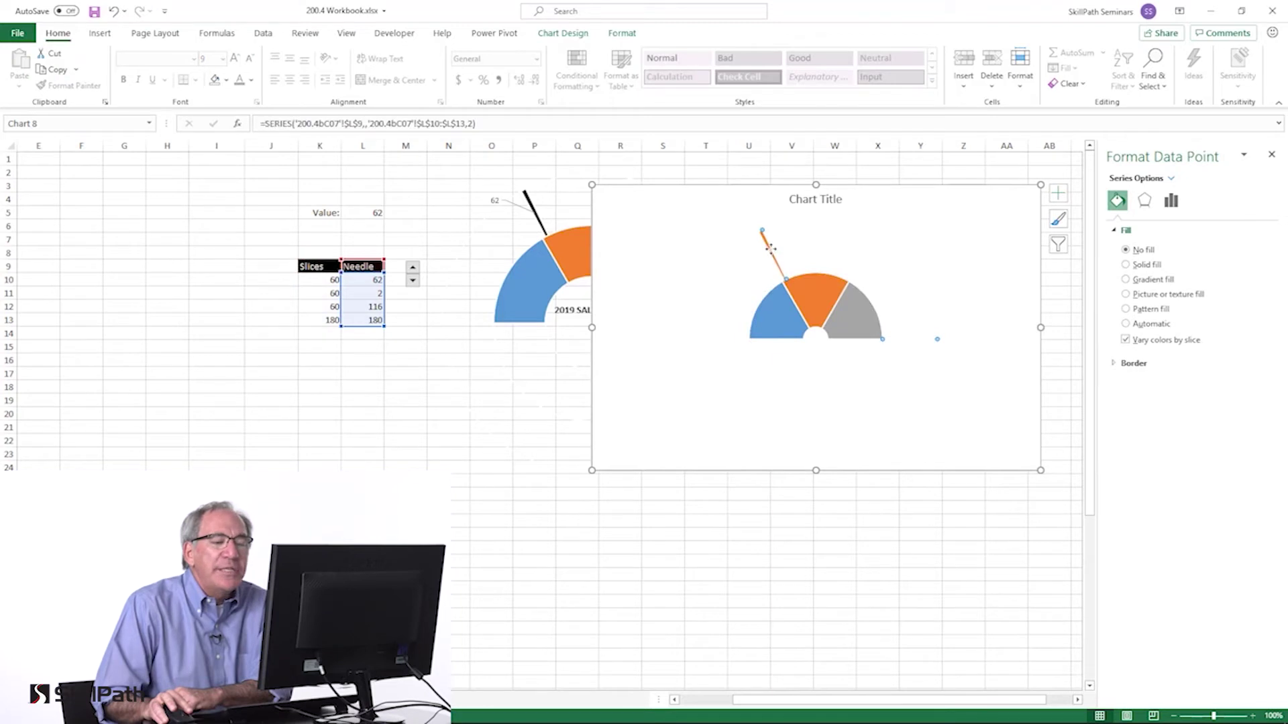
# Fill the thin needle slice solid black, keeping the large outer slice at No Fill.
pyautogui.click(226, 81)
pyautogui.click(231, 138)
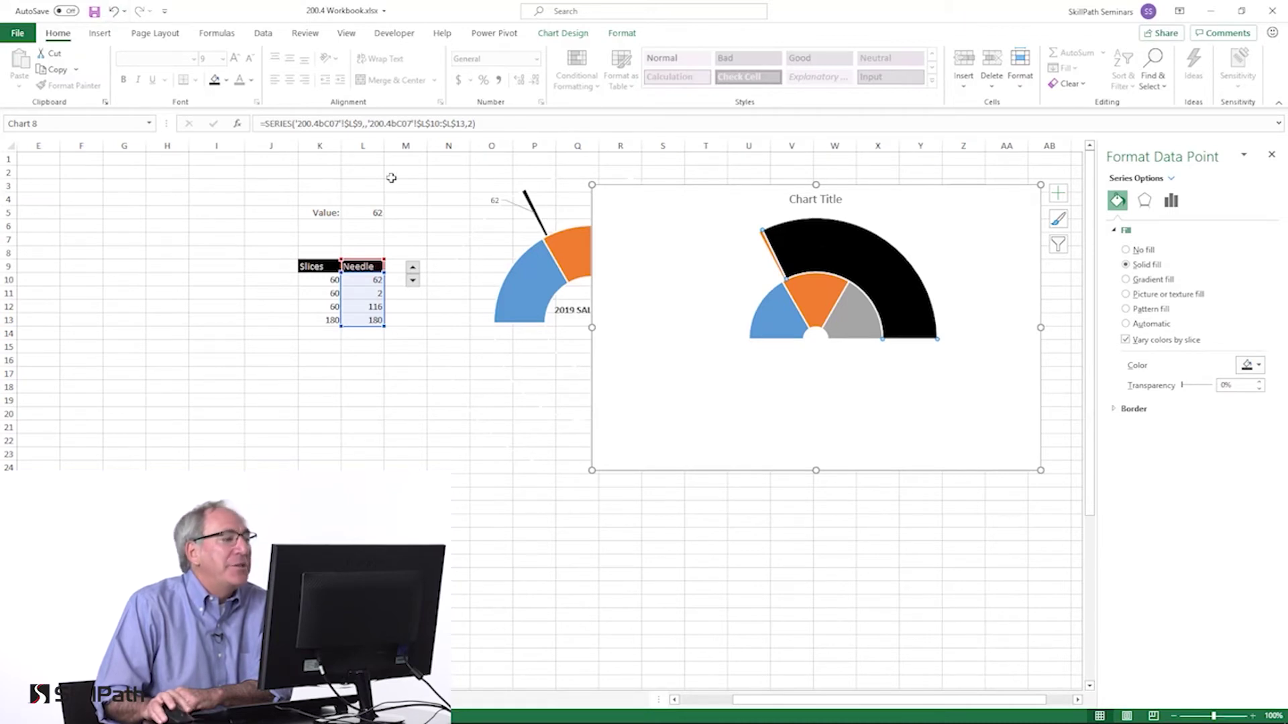
pyautogui.click(228, 81)
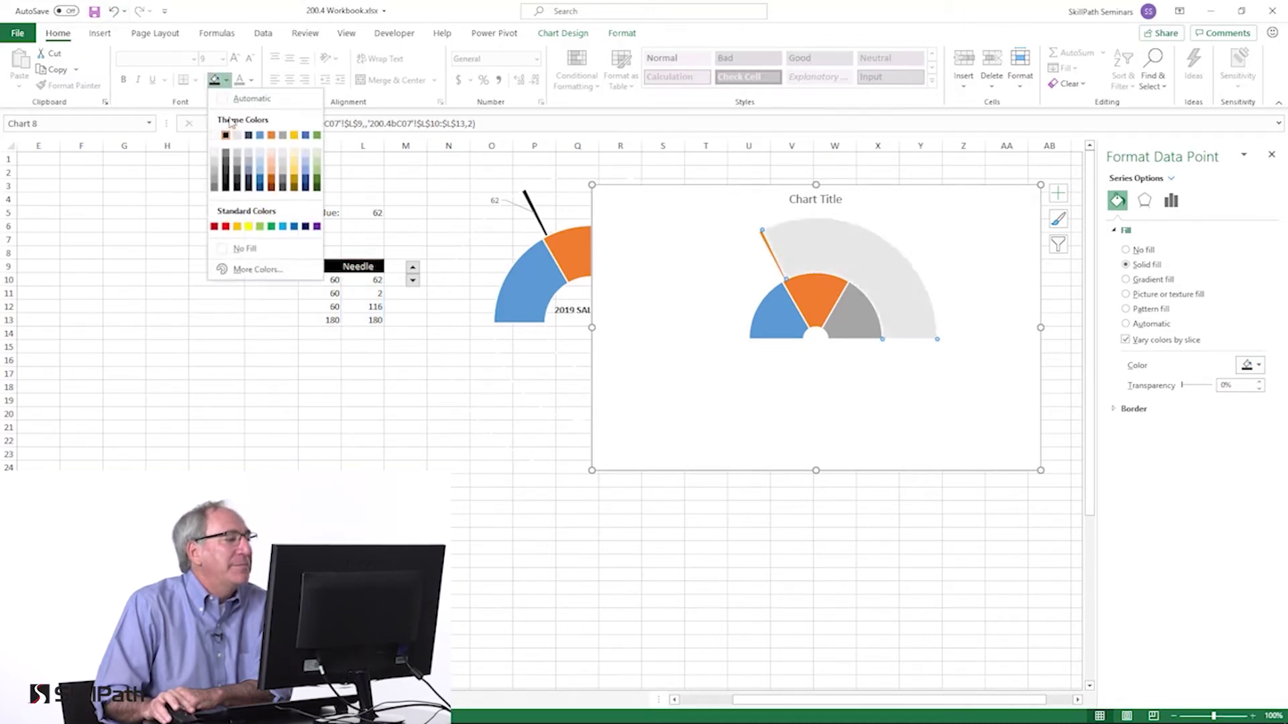
pyautogui.click(245, 249)
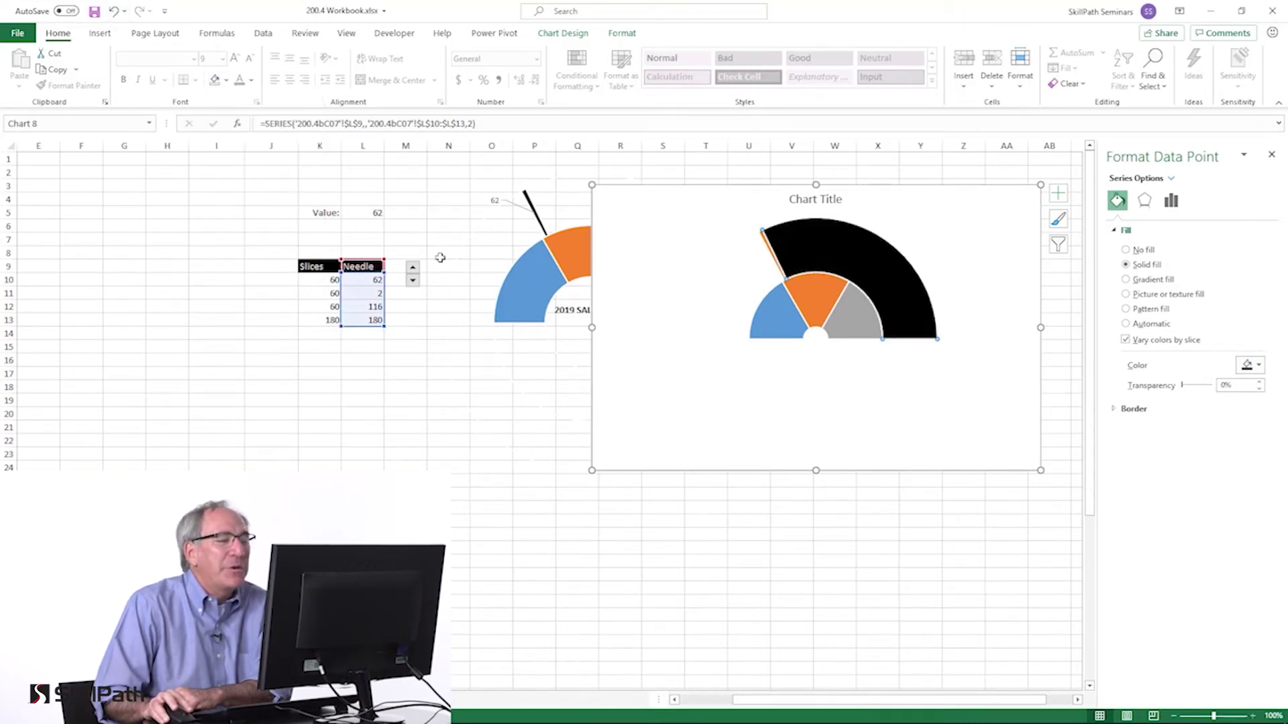
pyautogui.click(766, 244)
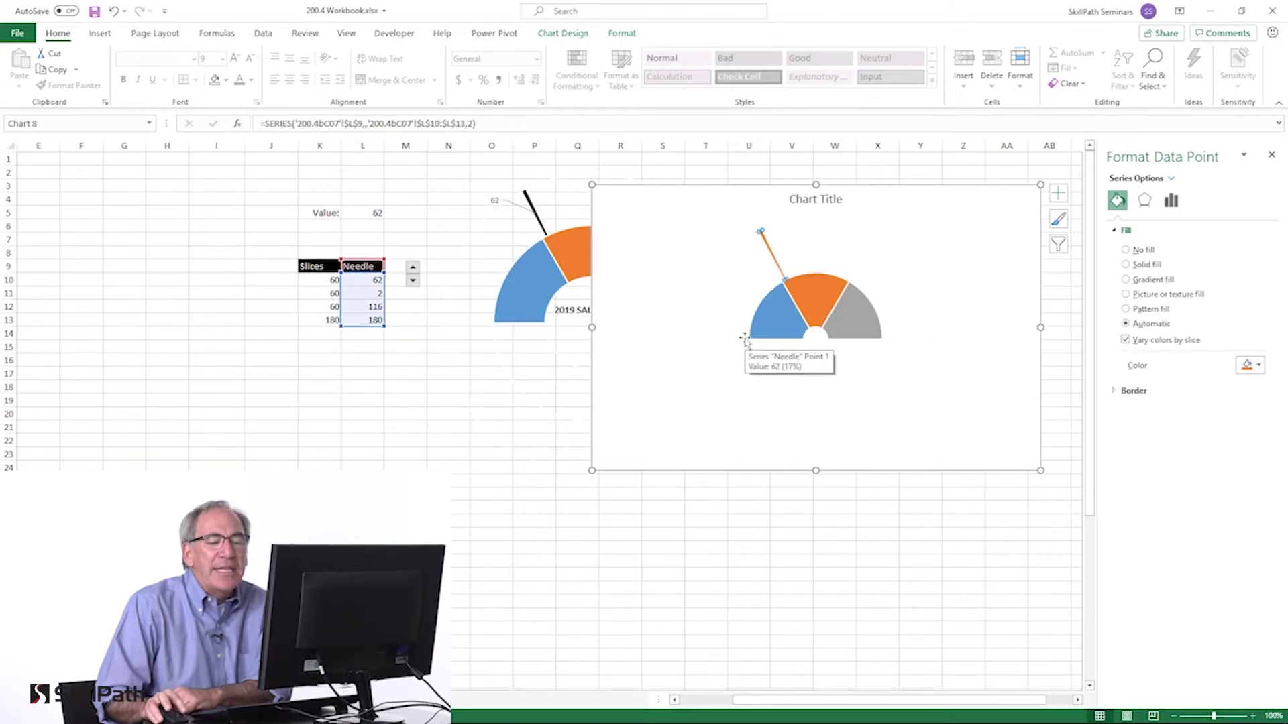
pyautogui.click(1259, 367)
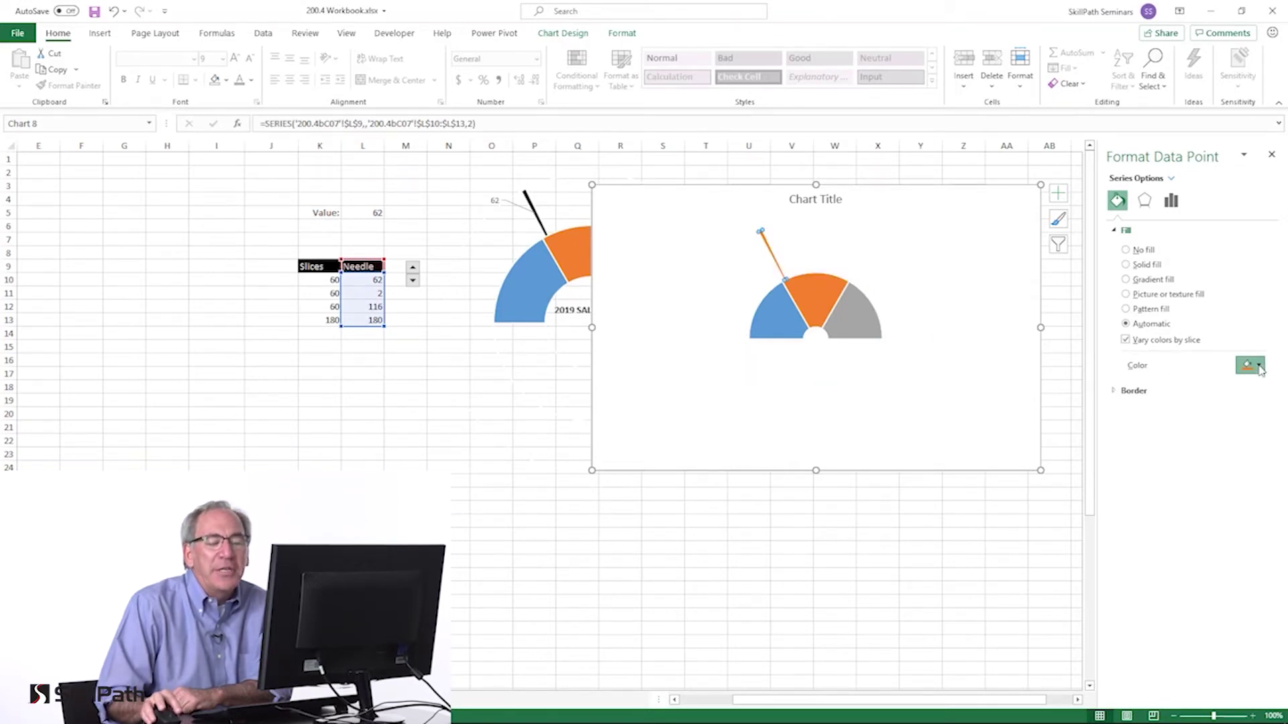
pyautogui.click(1187, 401)
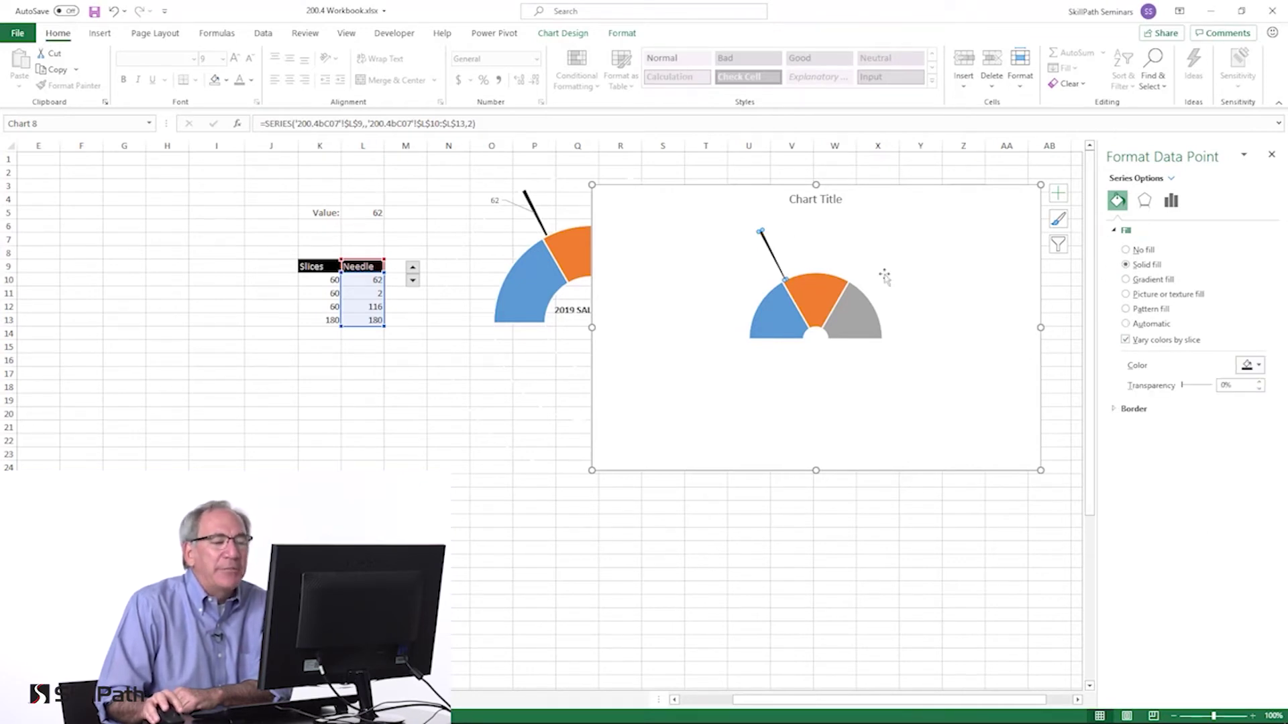
pyautogui.rightClick(766, 242)
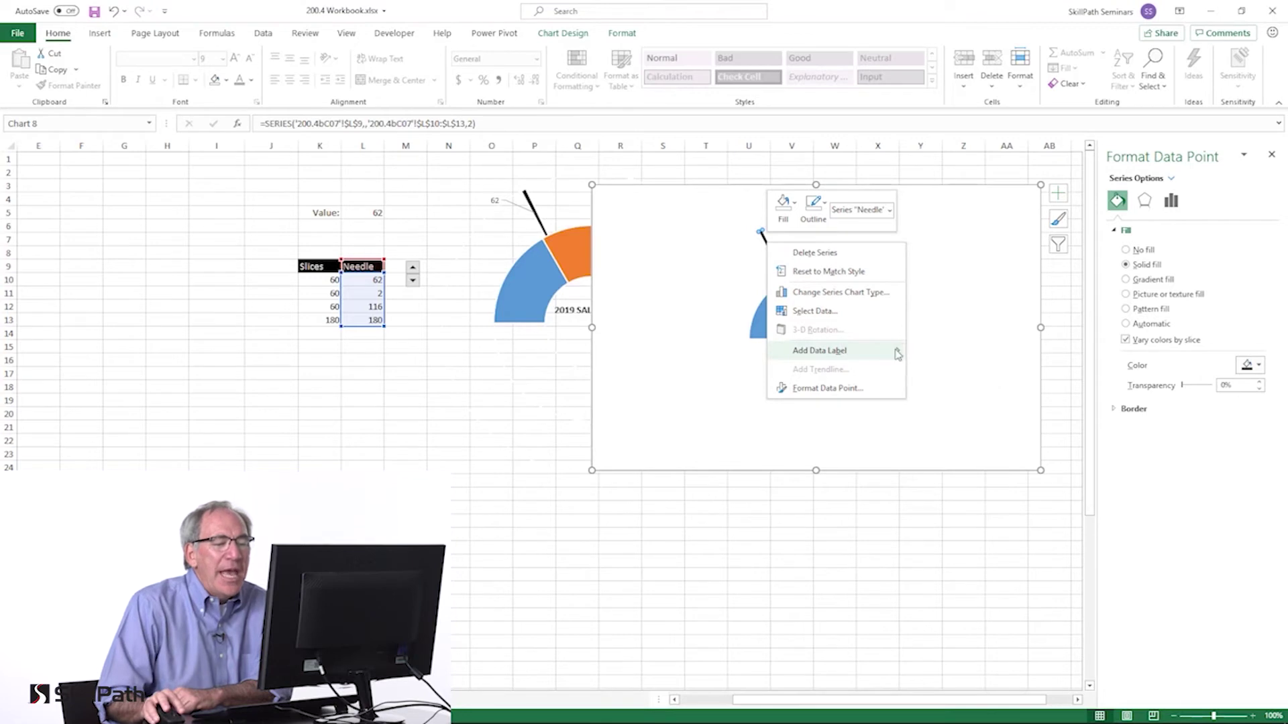
# Add a data label to the needle and place it up-left of its tip.
pyautogui.moveTo(896, 351)
pyautogui.click(955, 352)
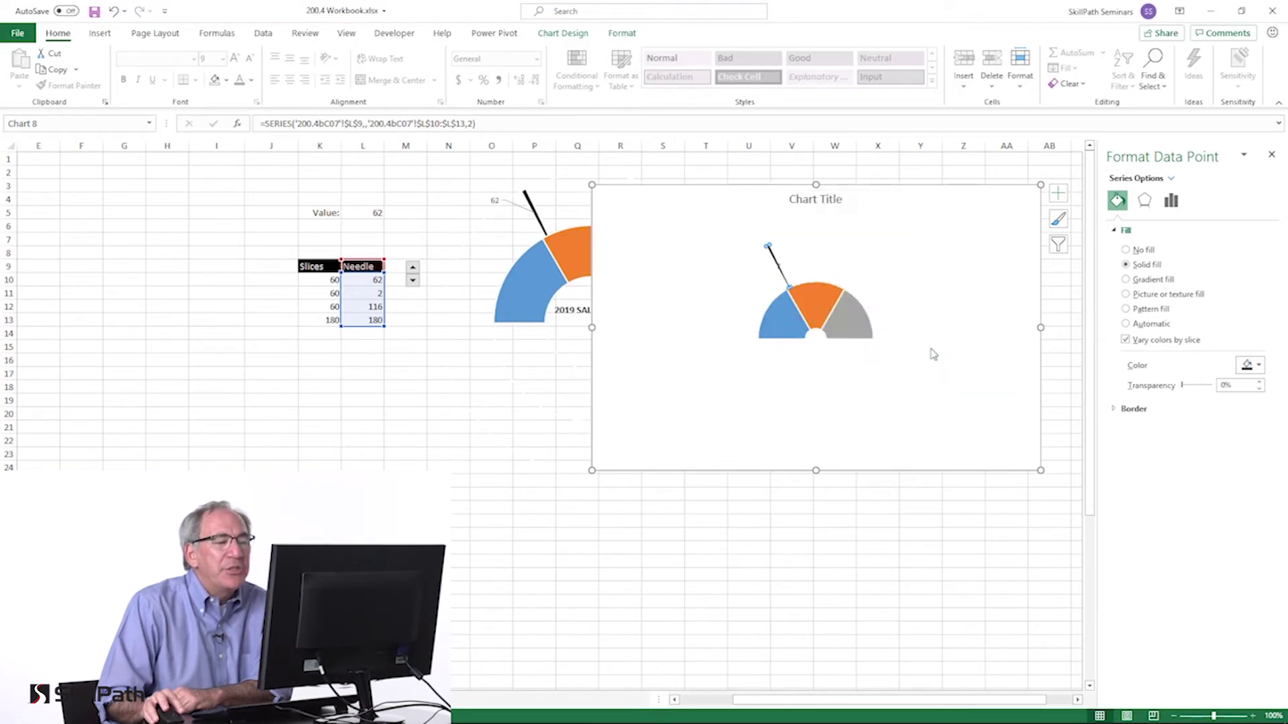
pyautogui.click(778, 267)
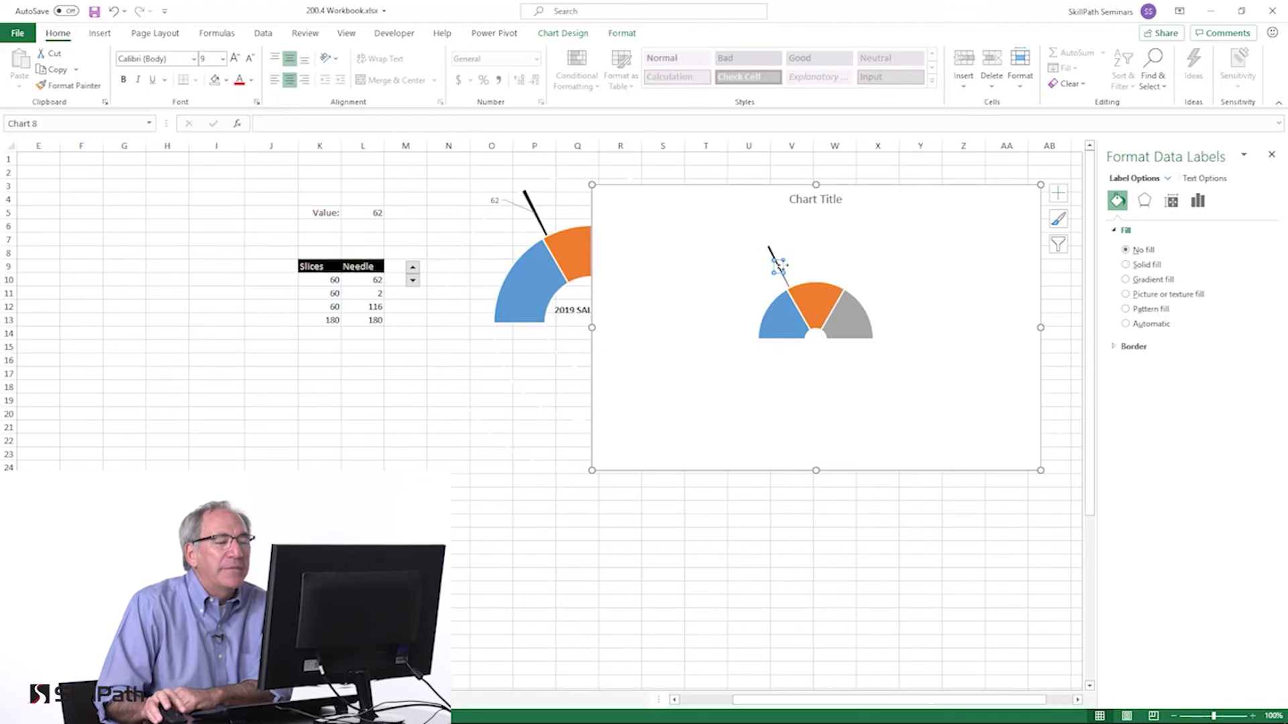
pyautogui.moveTo(779, 267); pyautogui.dragTo(746, 261)
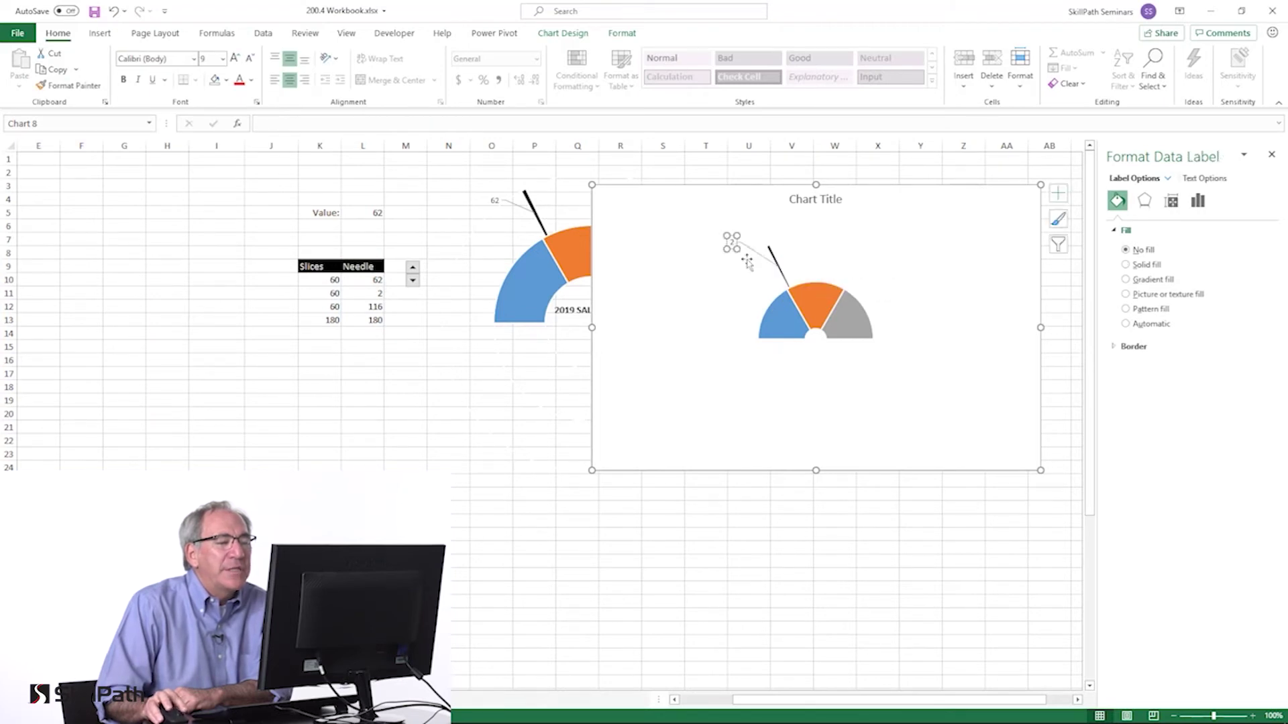
# Move the gauge chart up and to the right.
pyautogui.click(748, 310)
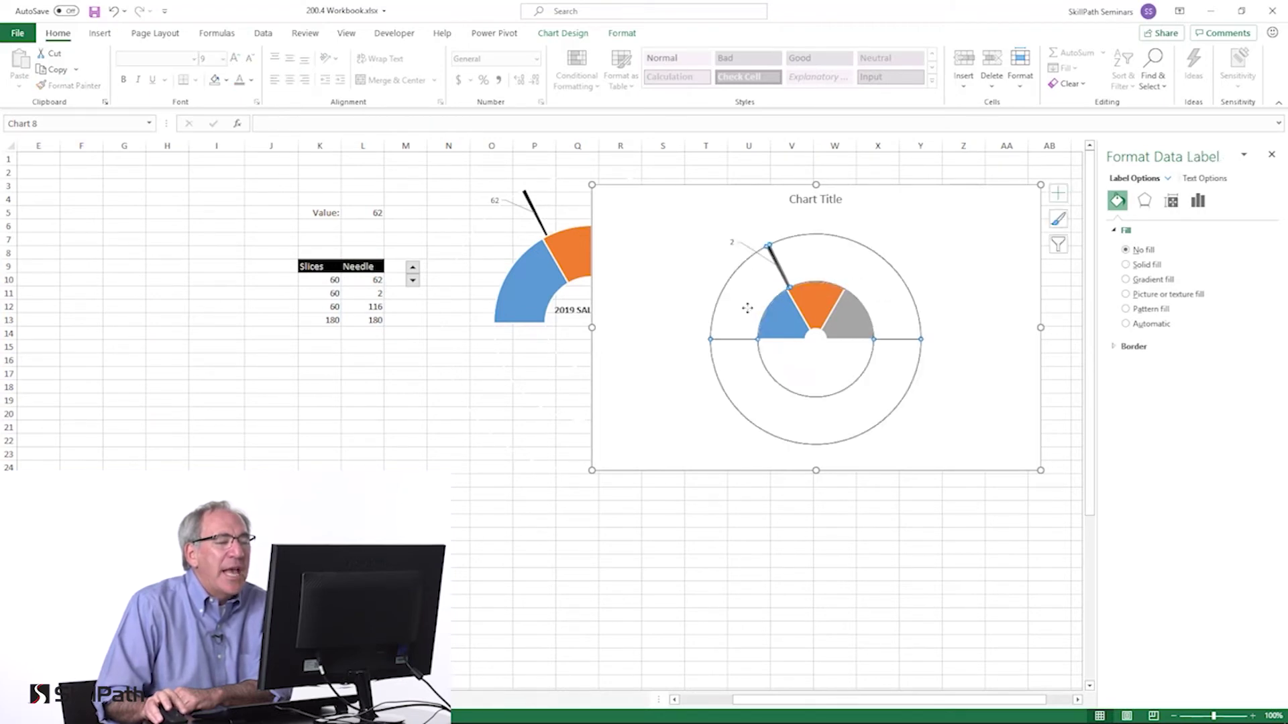
pyautogui.click(945, 269)
pyautogui.moveTo(928, 198); pyautogui.dragTo(1006, 173)
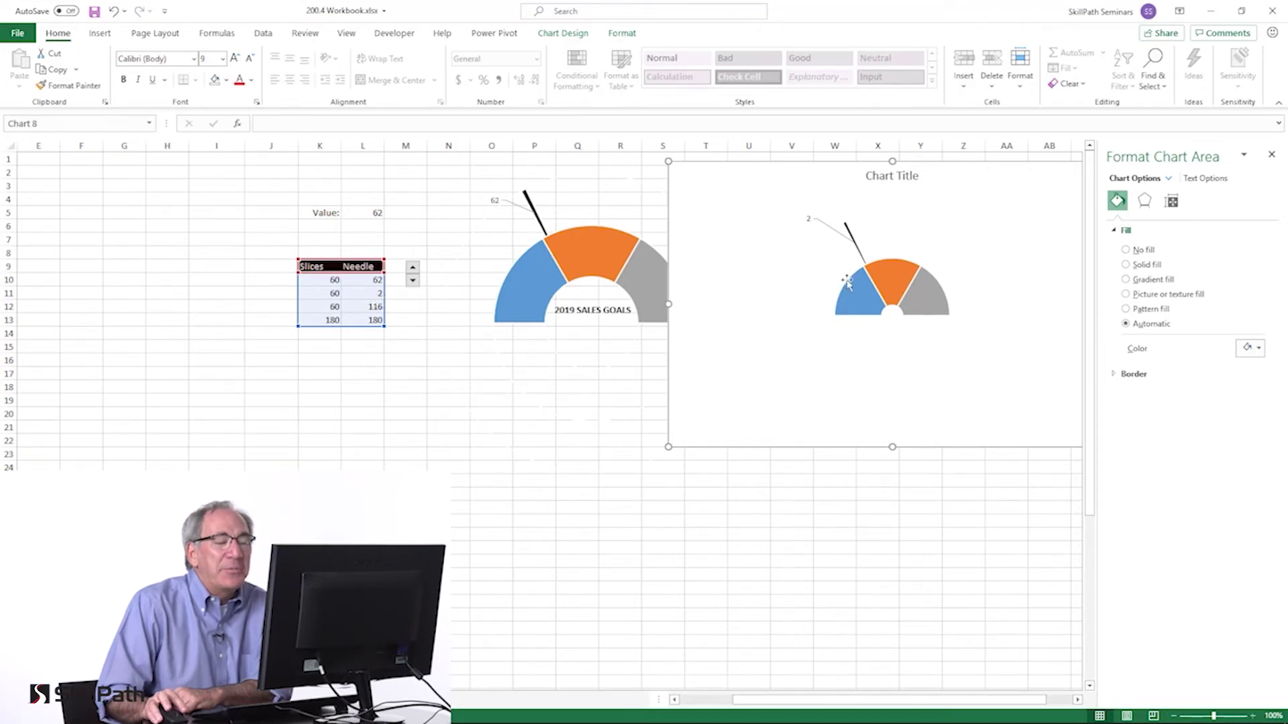
pyautogui.moveTo(846, 227)
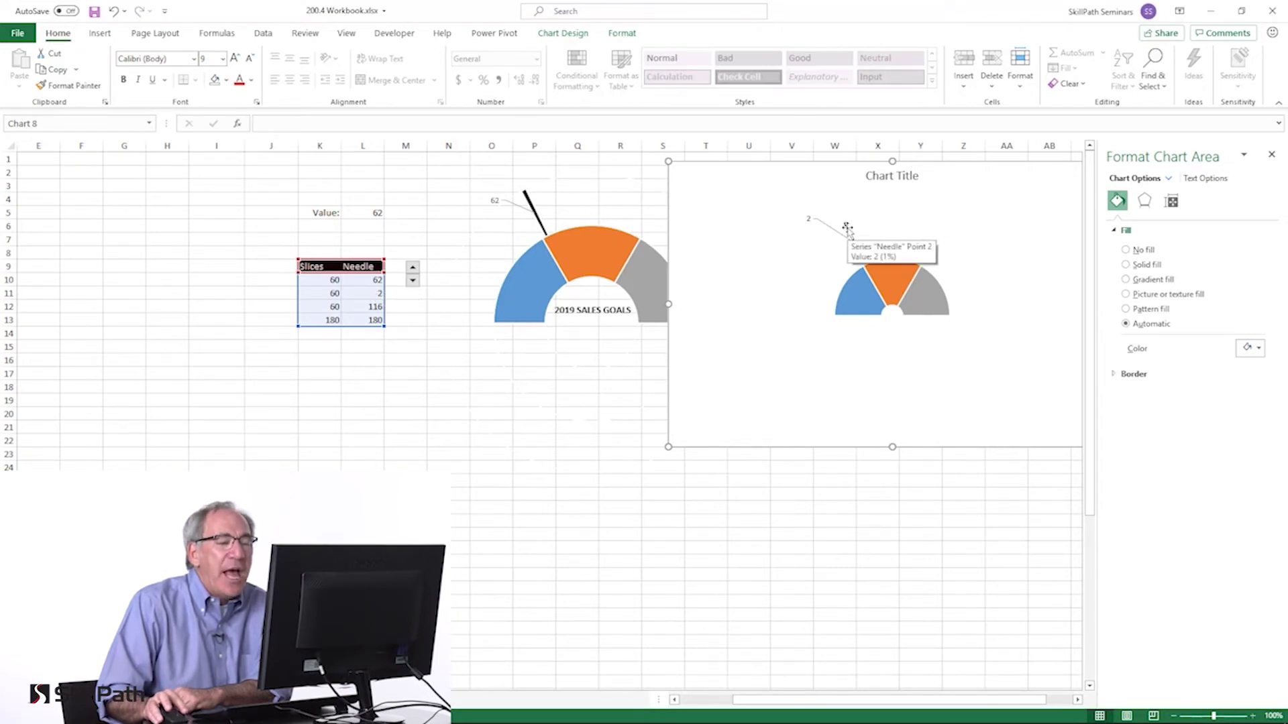
pyautogui.click(809, 220)
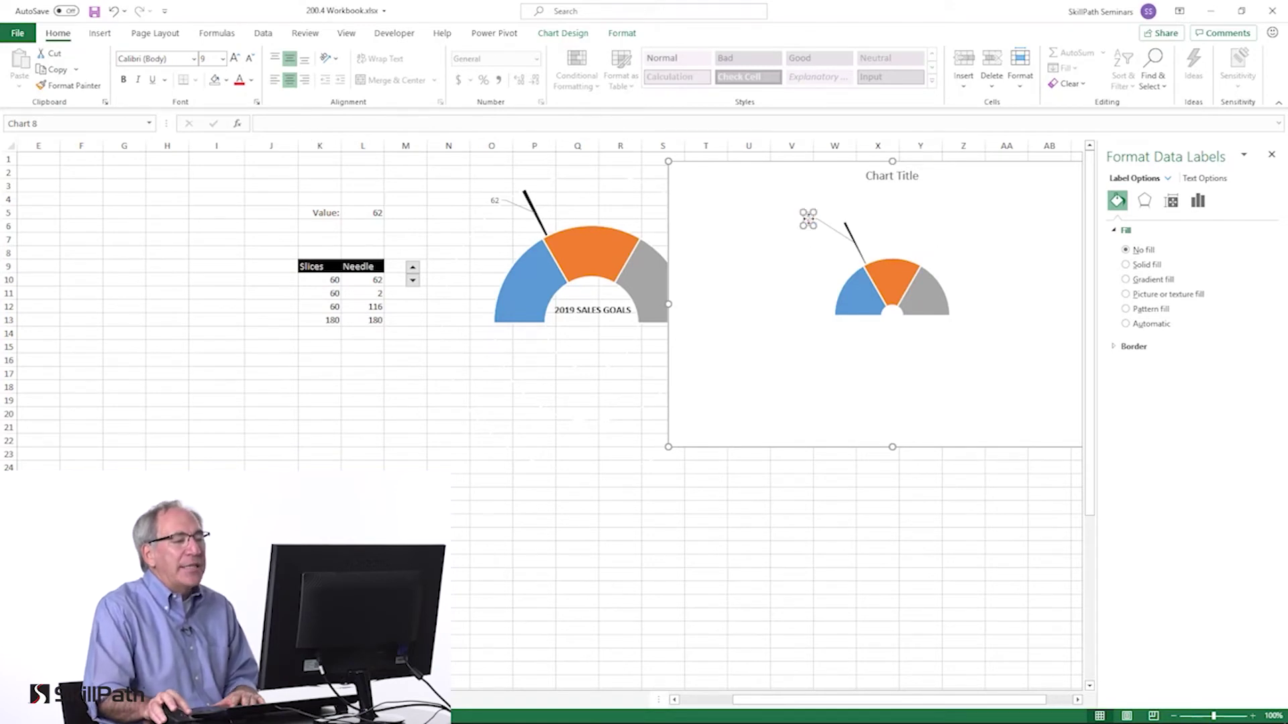
pyautogui.click(481, 126)
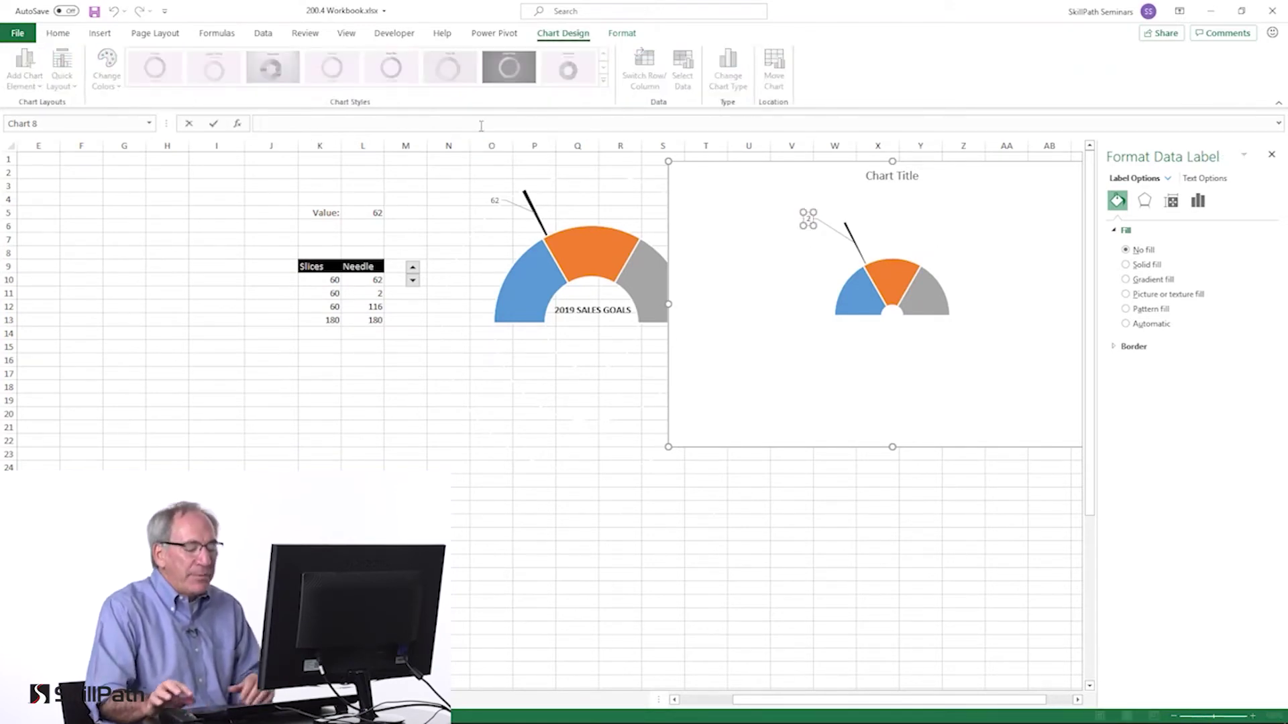
# Link the needle's data label to cell L5 with =L5, so it reads 62.
pyautogui.write('=')
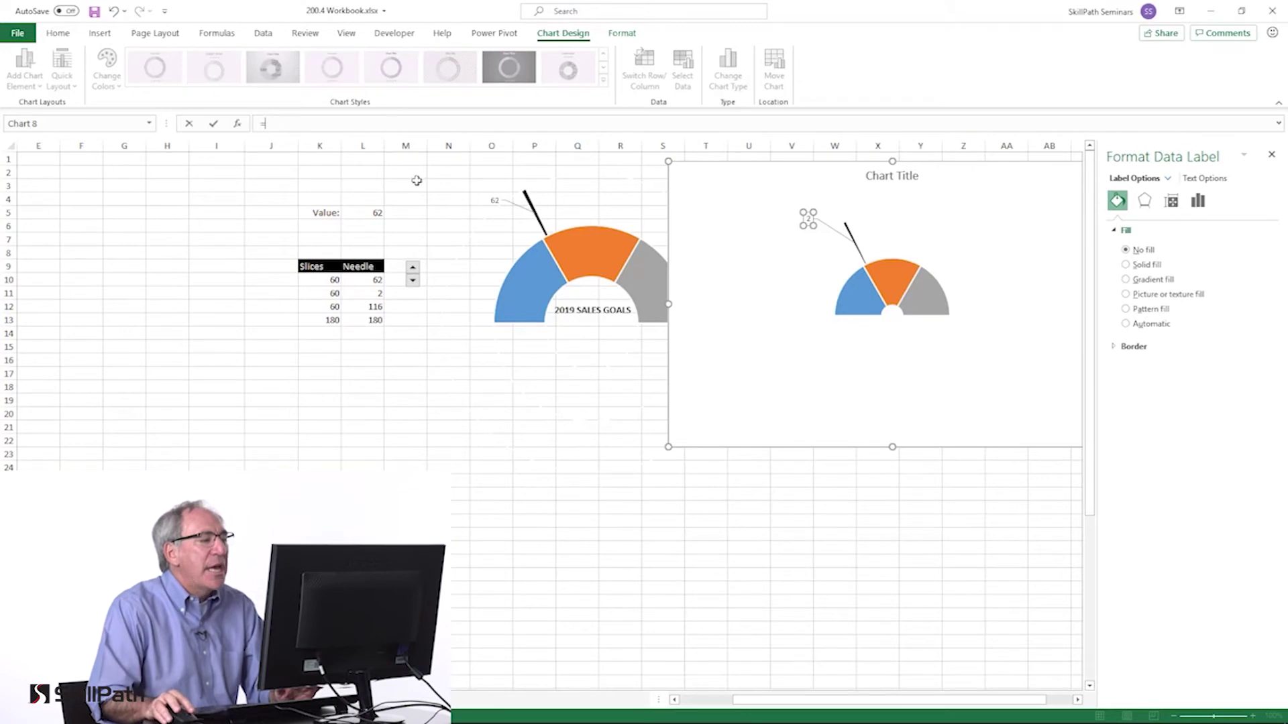
pyautogui.click(379, 210)
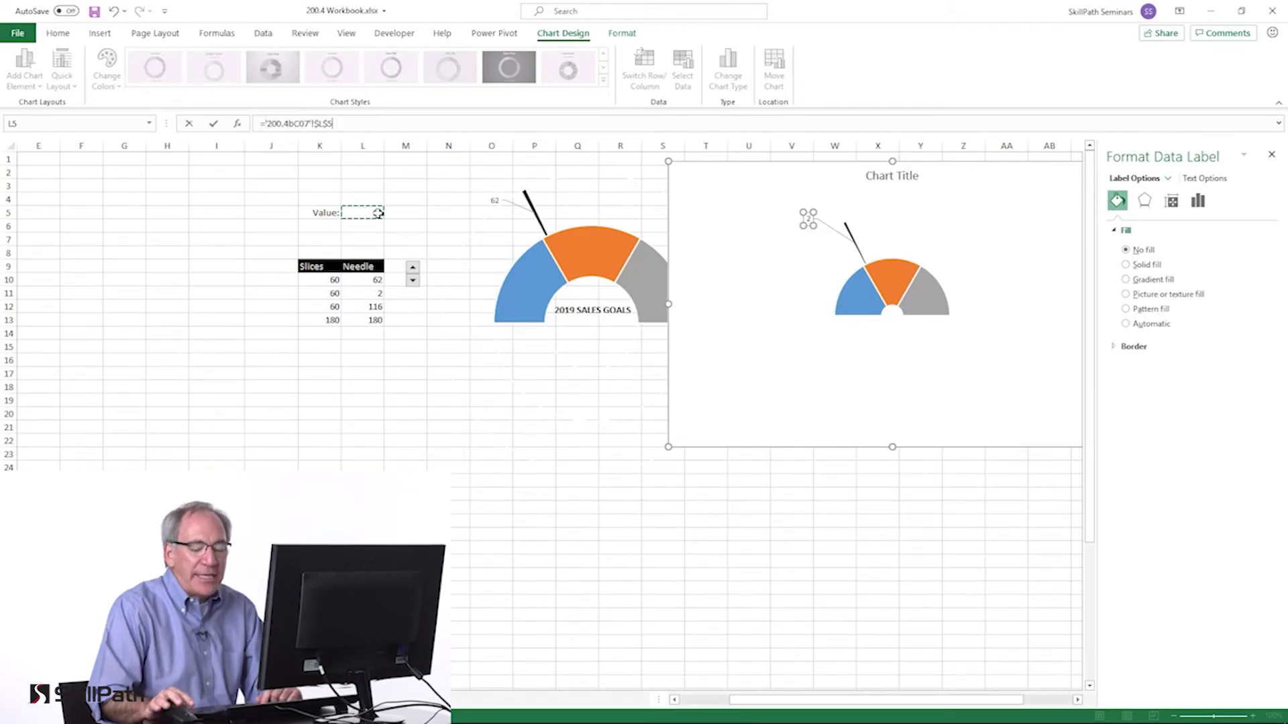
pyautogui.press('Return')
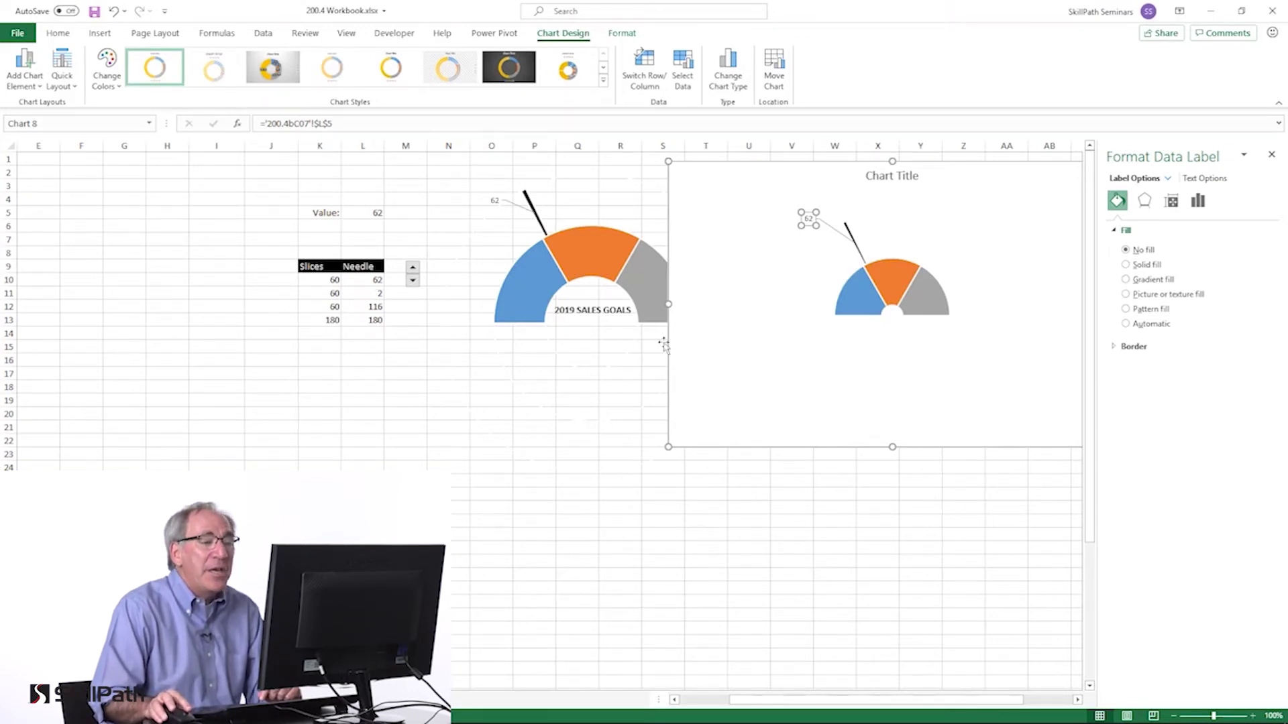
pyautogui.click(720, 379)
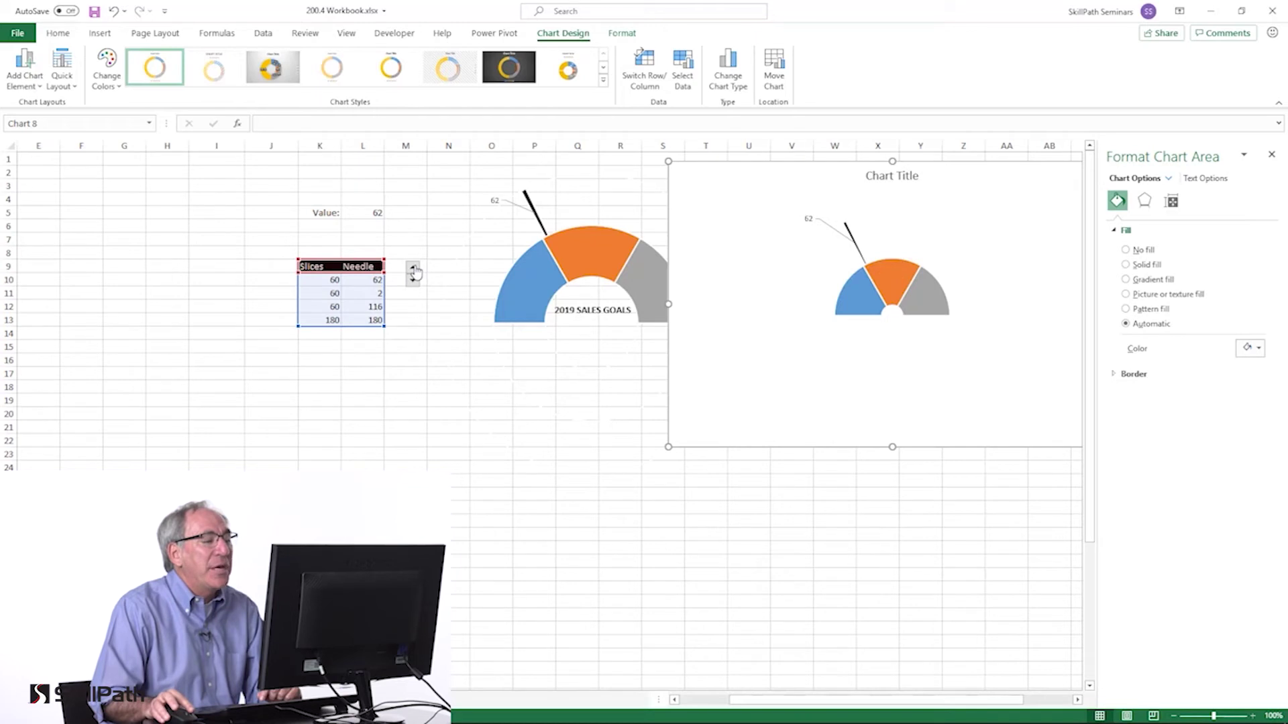
# Raise the Value to 82 with the spinner, swinging both needles right.
pyautogui.click(414, 268)
pyautogui.click(414, 269)
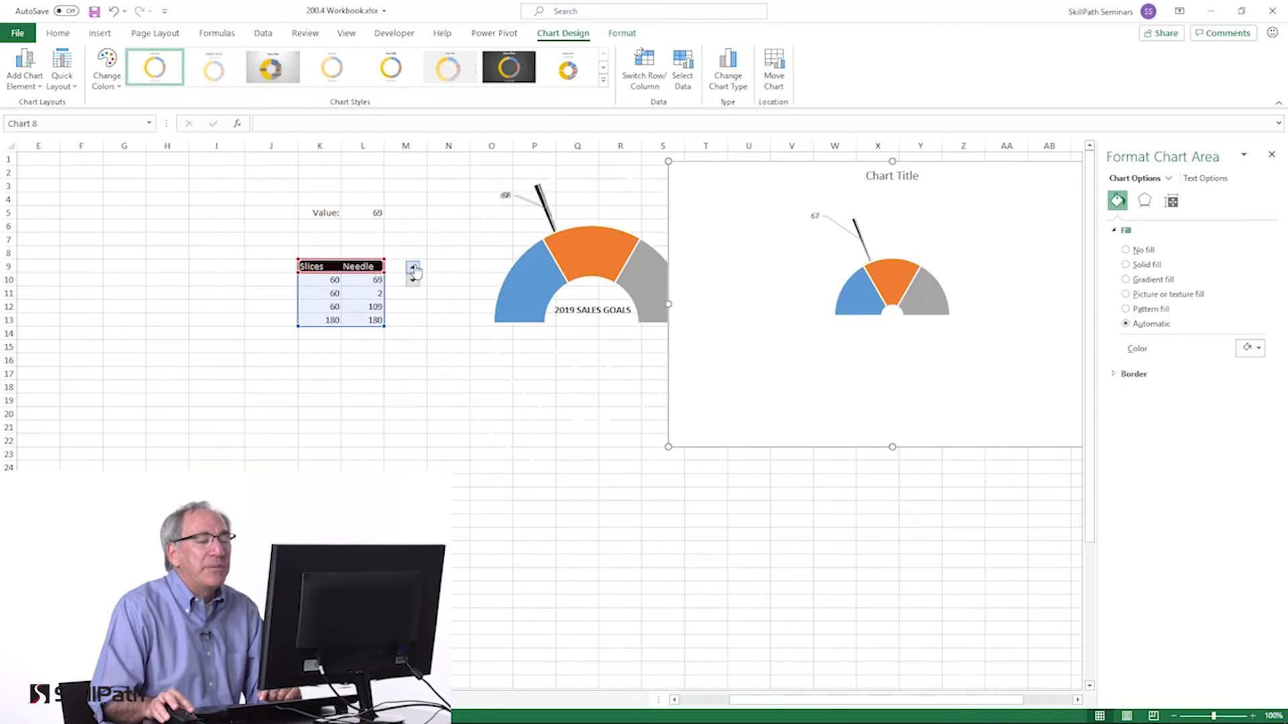
pyautogui.click(413, 268)
pyautogui.click(414, 268)
pyautogui.click(414, 268)
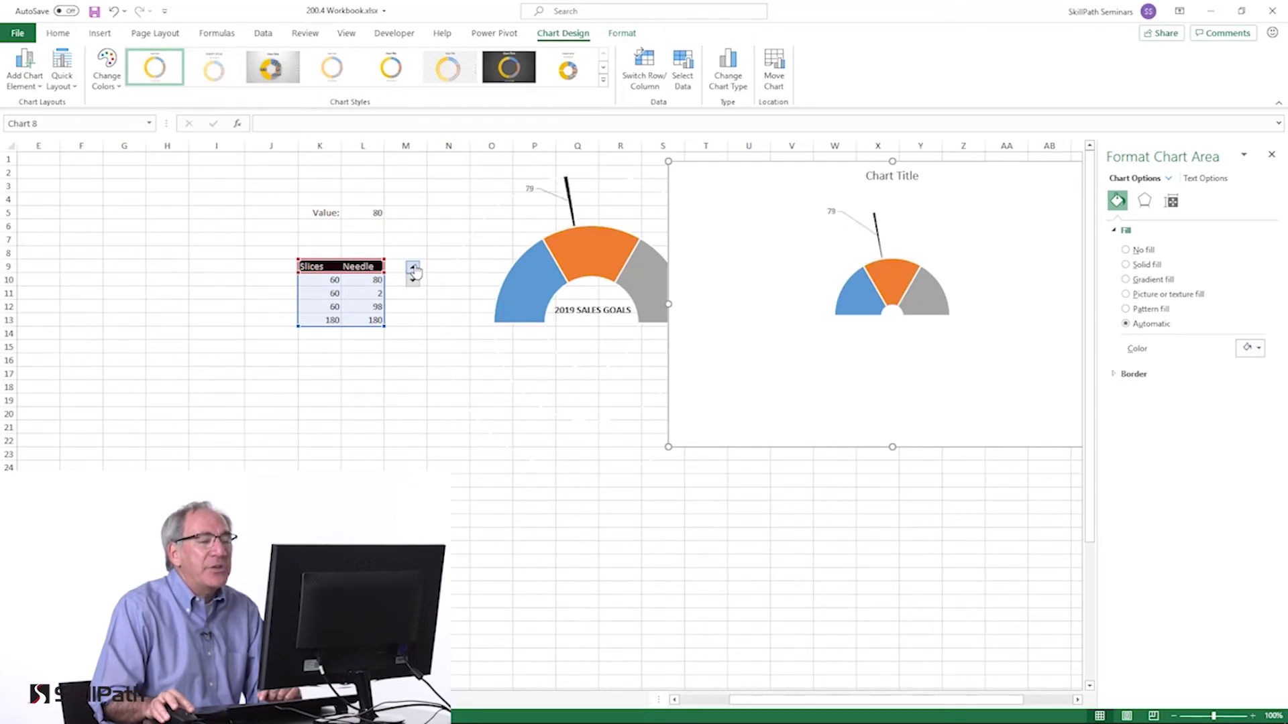
pyautogui.click(414, 268)
pyautogui.click(414, 268)
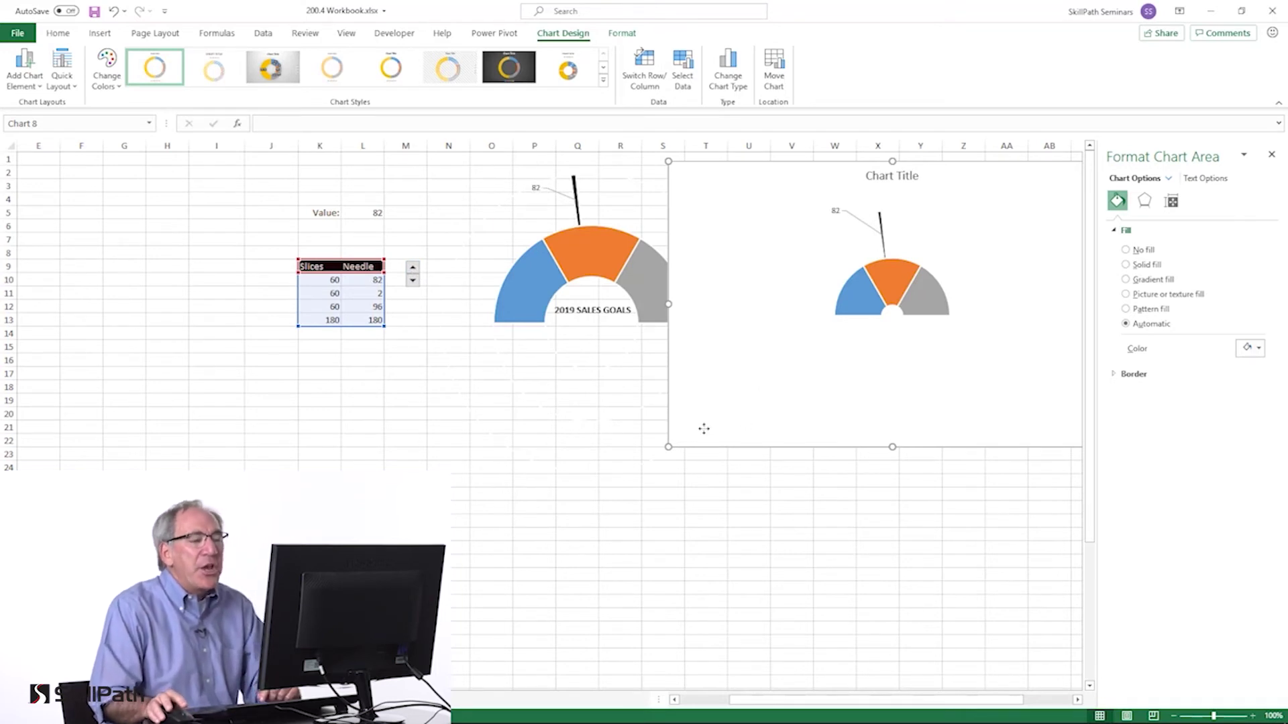
# Shrink the second gauge chart and move it up and left.
pyautogui.moveTo(668, 162); pyautogui.dragTo(777, 221)
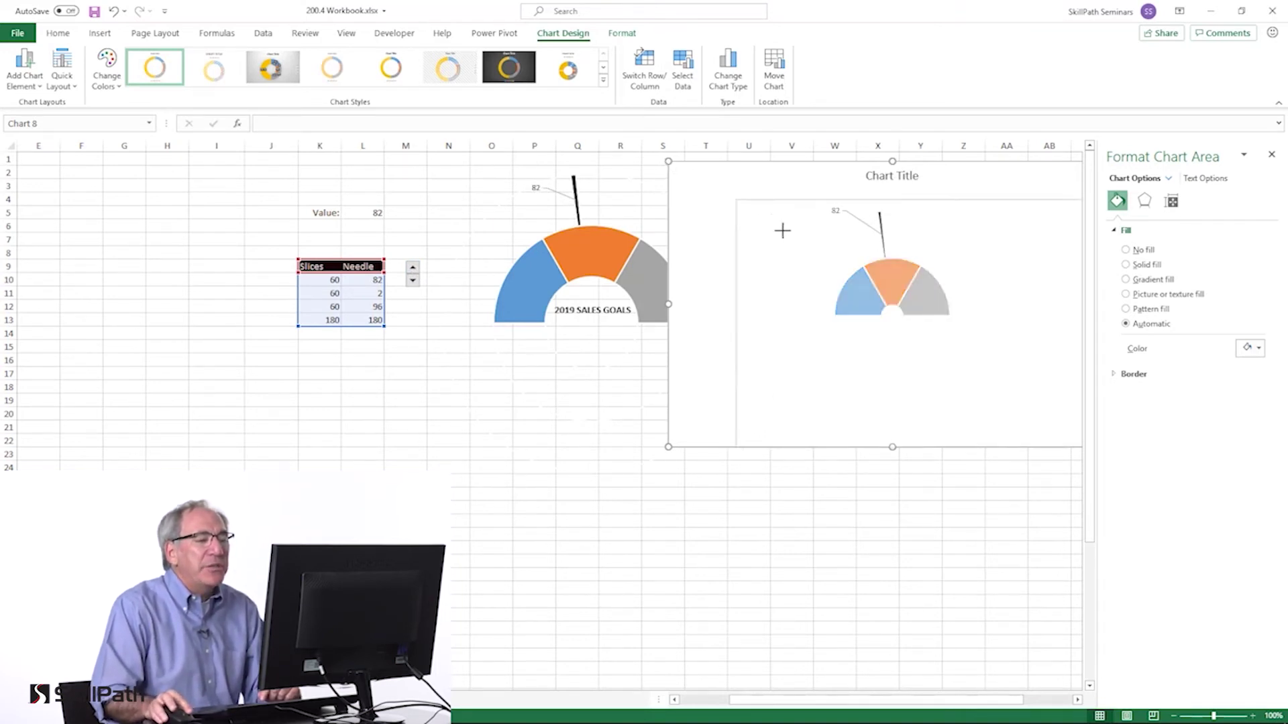
pyautogui.moveTo(955, 381); pyautogui.dragTo(910, 328)
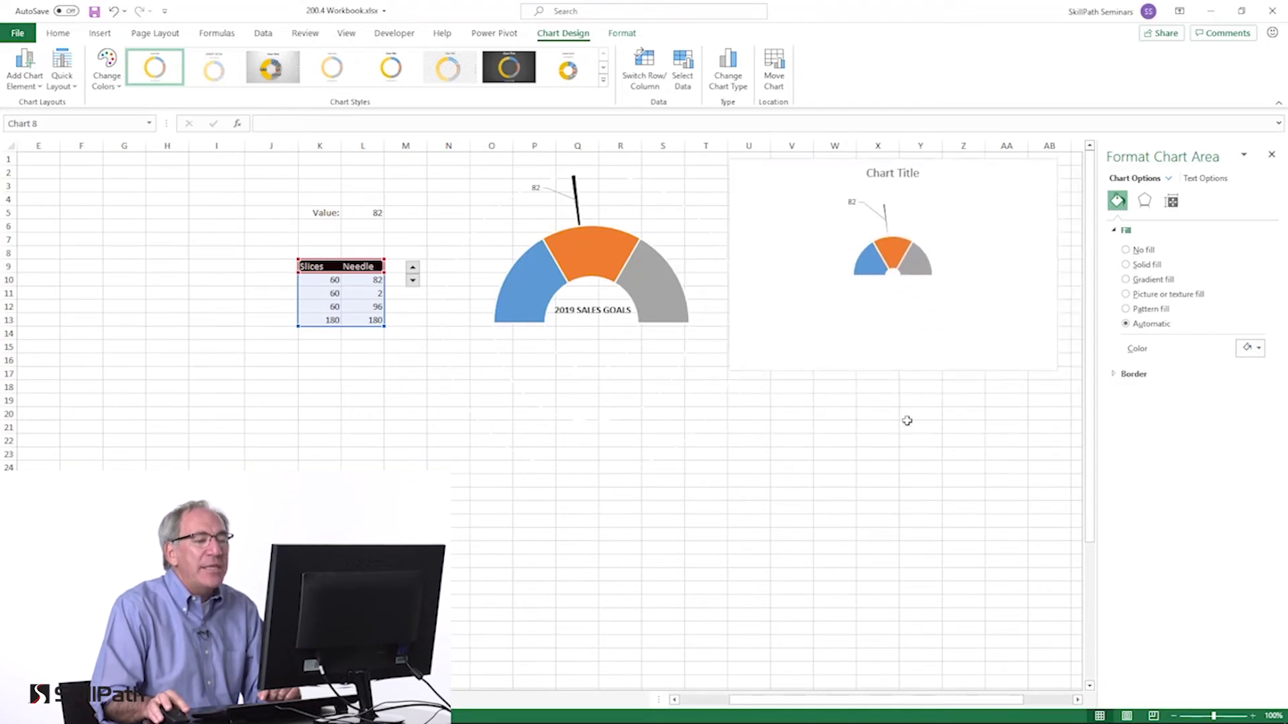
pyautogui.click(835, 467)
# Set the Project Start duration in K48 to 2.
pyautogui.scroll(-4, 483, 429)
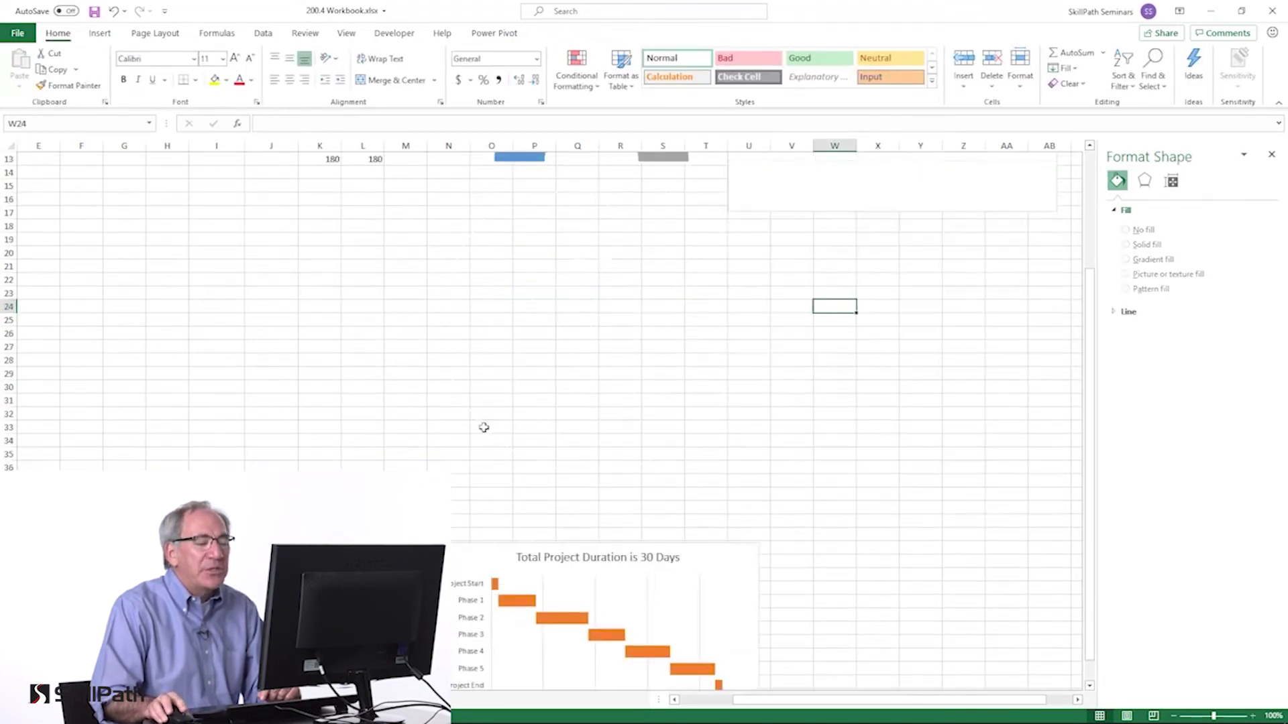
pyautogui.scroll(-2, 484, 429)
pyautogui.scroll(-2, 483, 429)
pyautogui.scroll(-3, 510, 470)
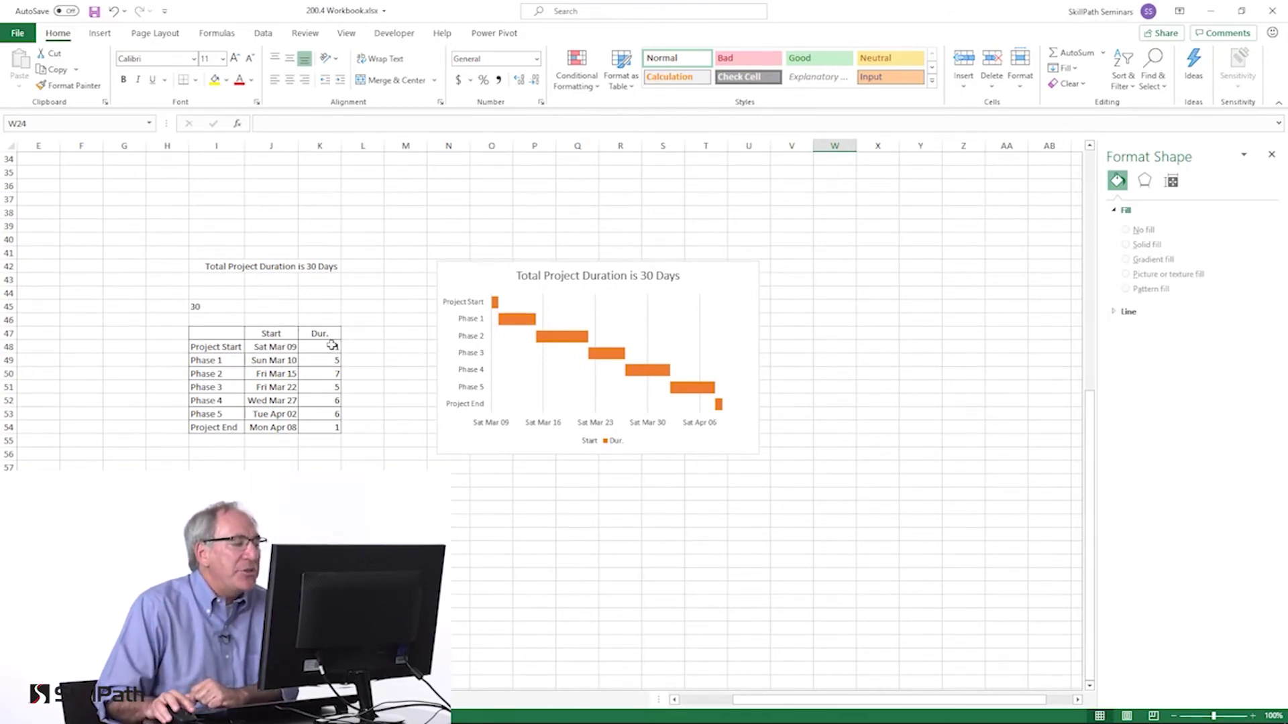
pyautogui.scroll(-1, 332, 344)
pyautogui.click(332, 306)
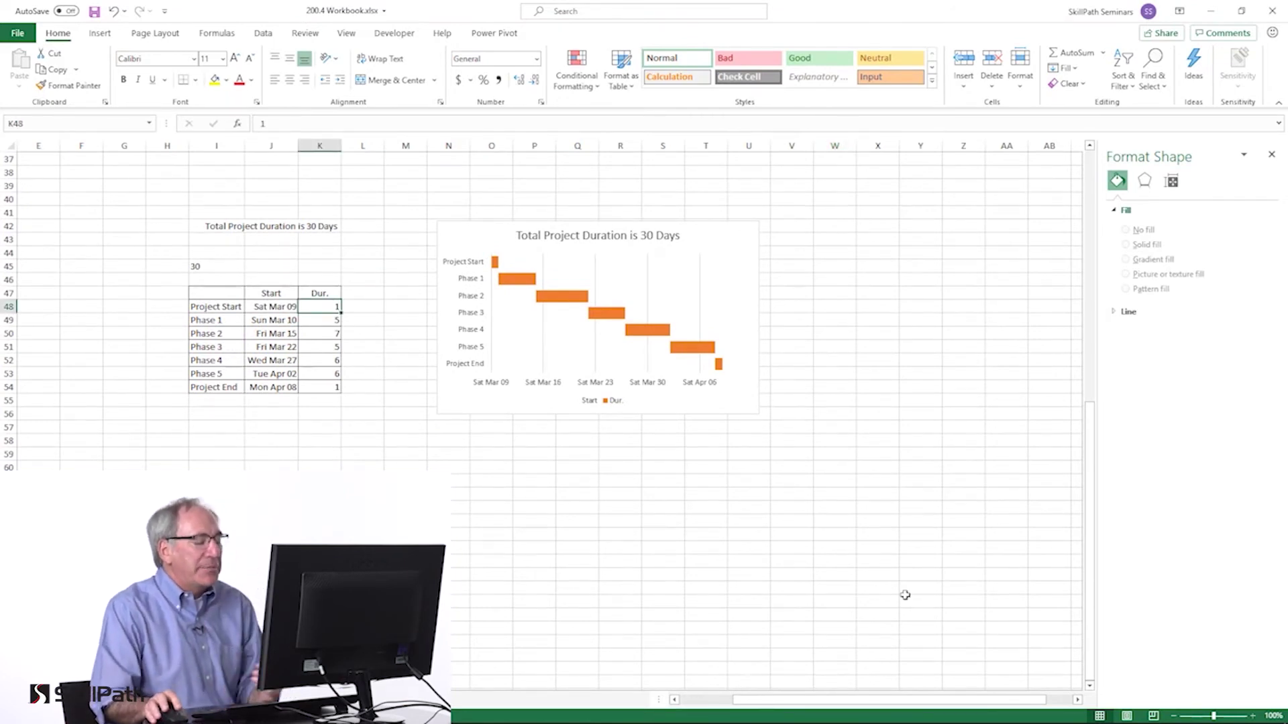
pyautogui.write('2')
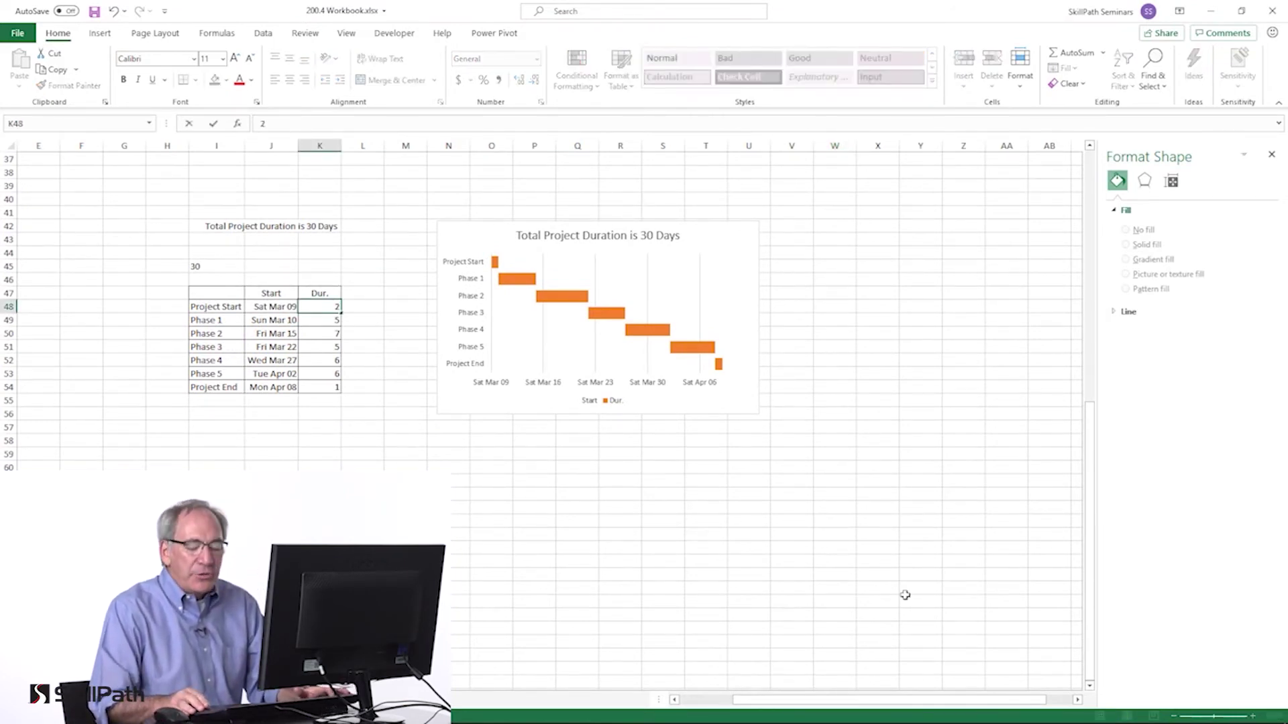
pyautogui.press('Return')
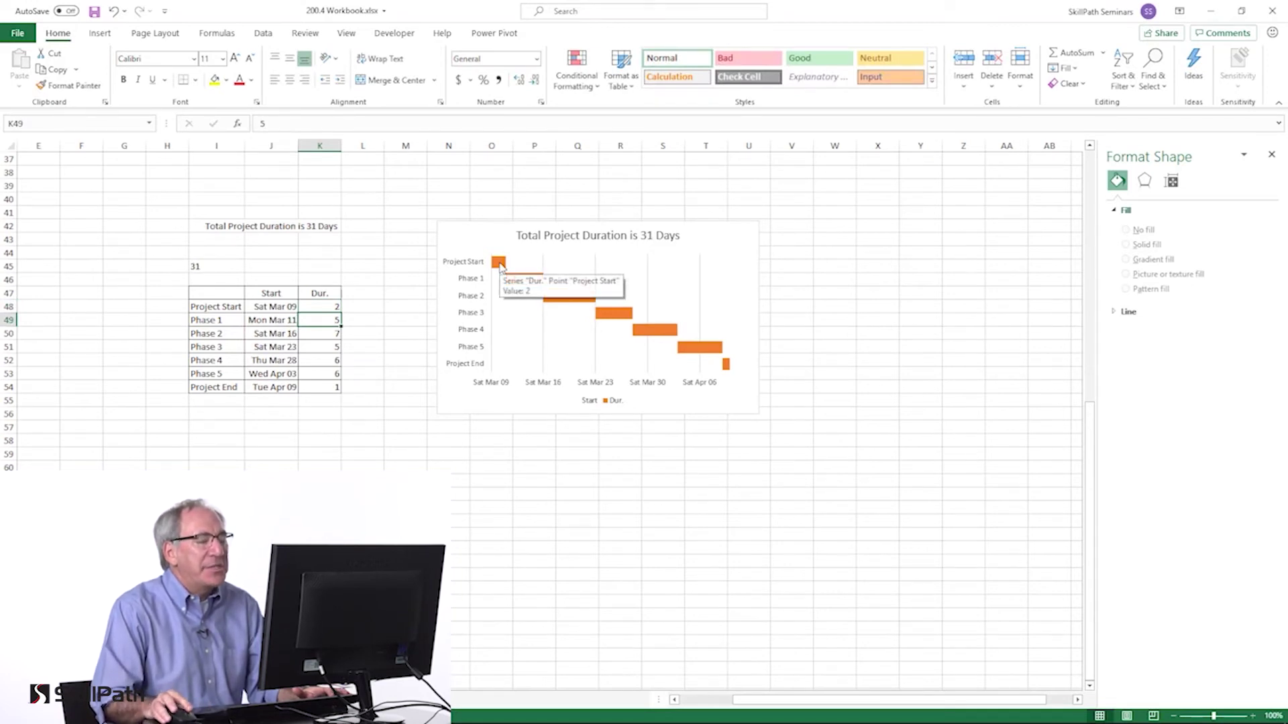
# Set Phase 2's duration in K50 to 5, making the total 29 days.
pyautogui.click(332, 333)
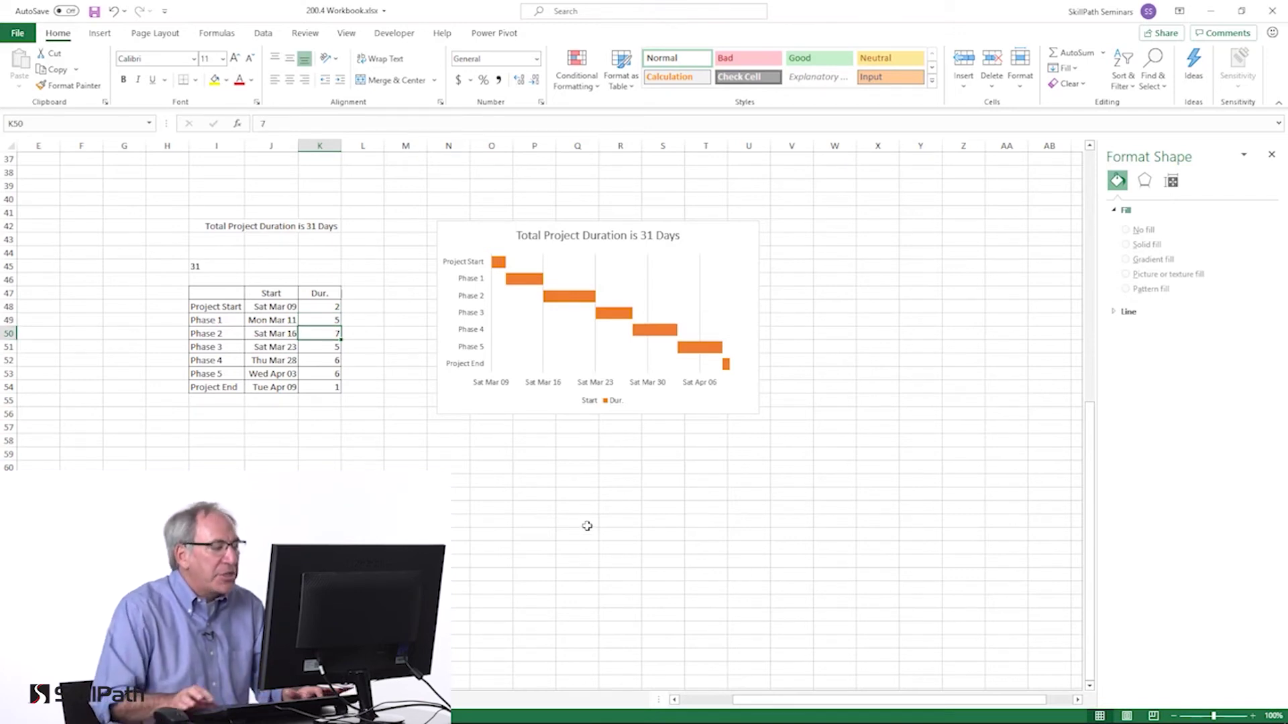
pyautogui.write('5')
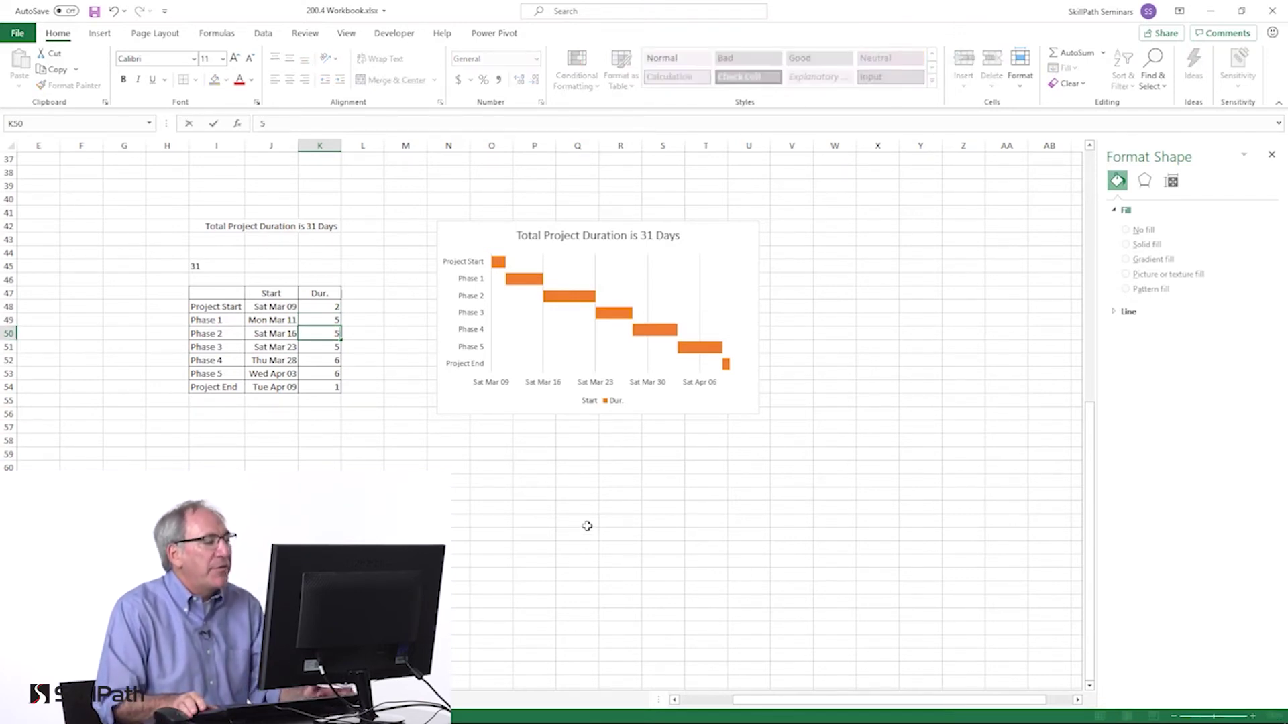
pyautogui.press('Return')
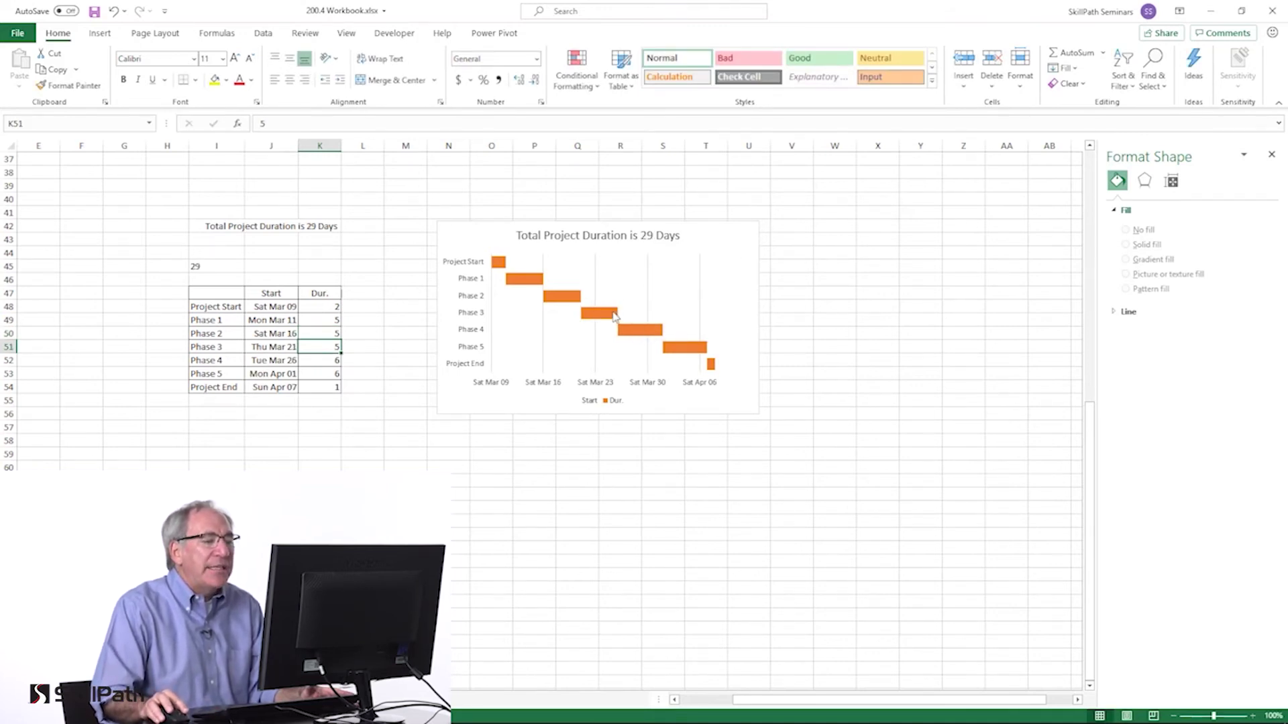
pyautogui.click(615, 316)
pyautogui.click(617, 290)
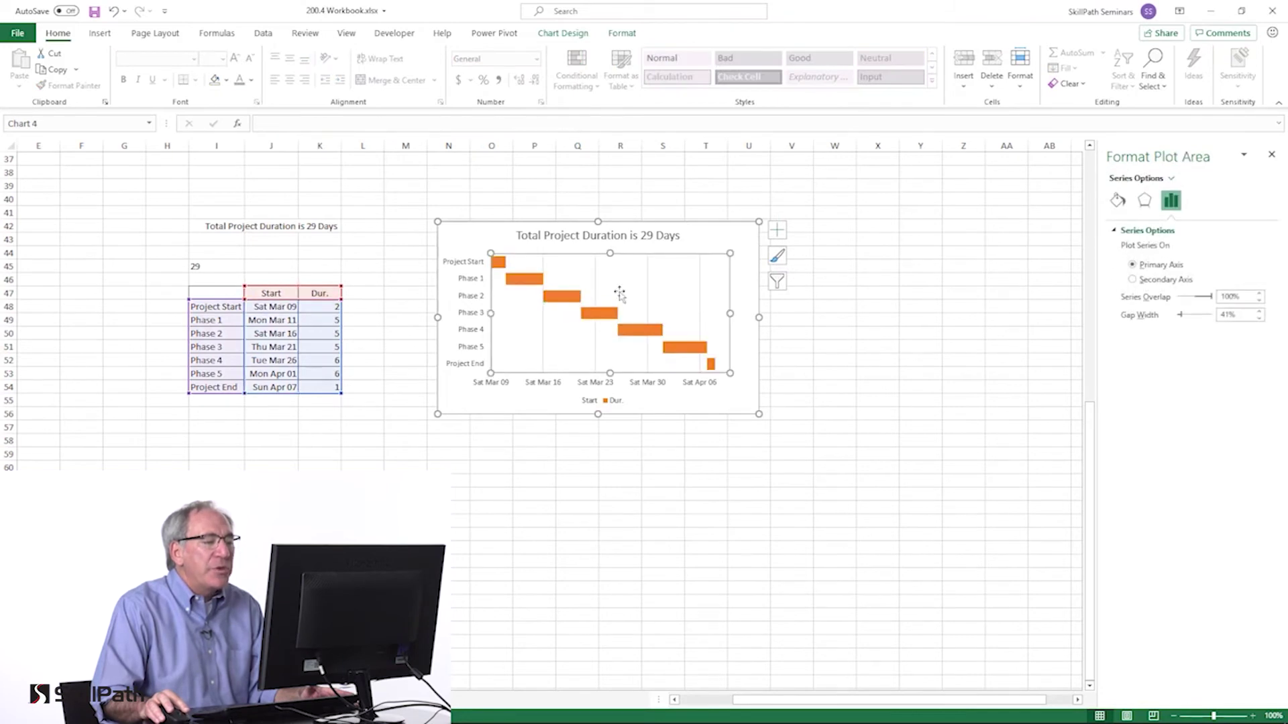
# Drag the 29-day Gantt chart down and right, clear of the project table.
pyautogui.click(687, 347)
pyautogui.click(630, 347)
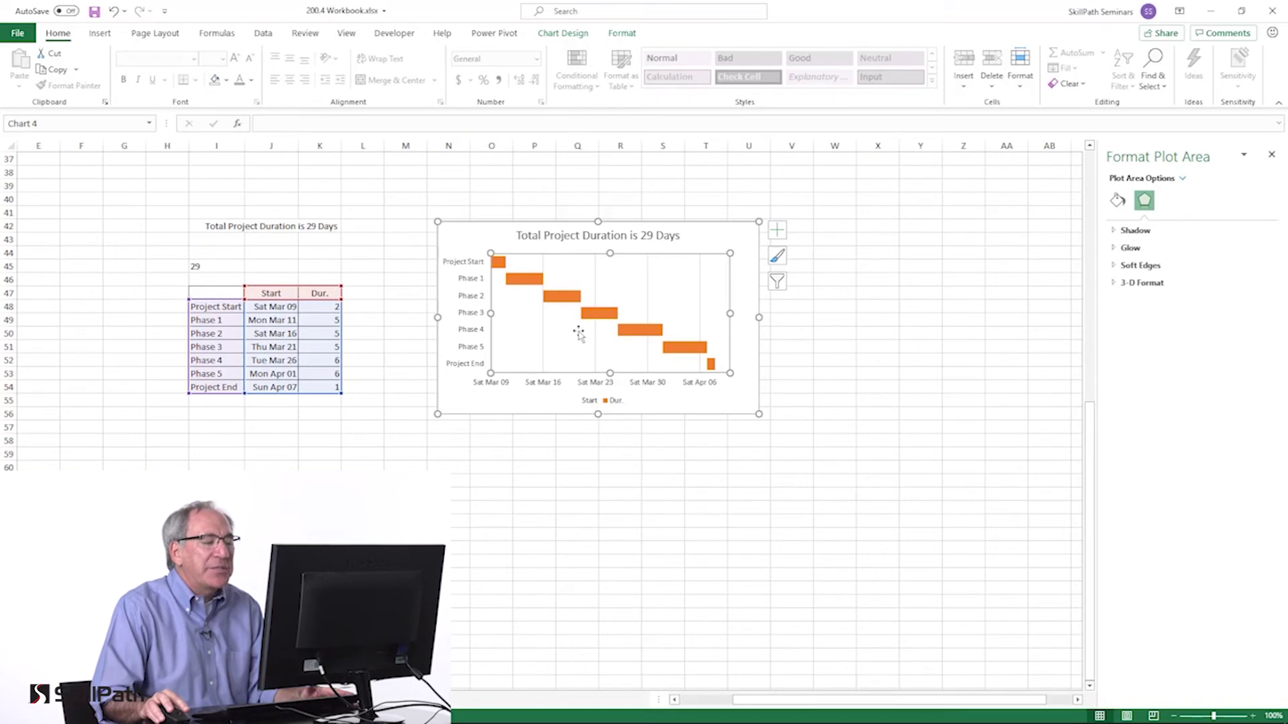
pyautogui.click(533, 286)
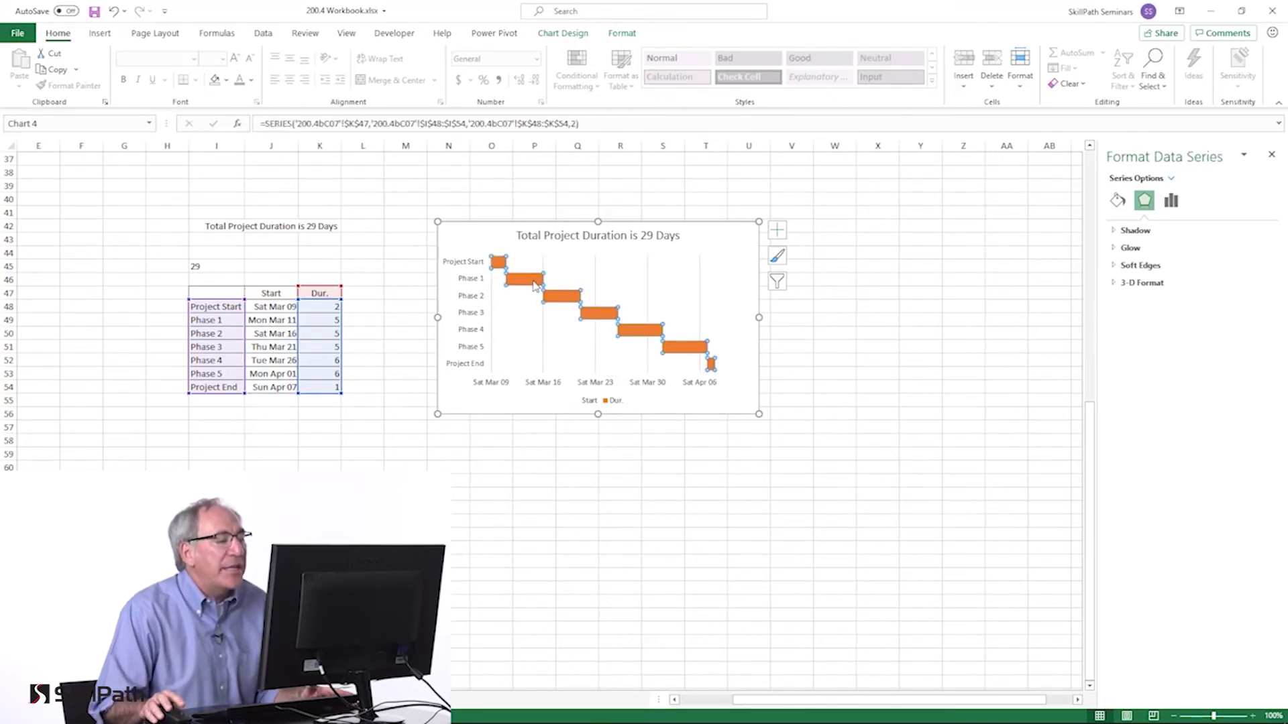
pyautogui.click(503, 281)
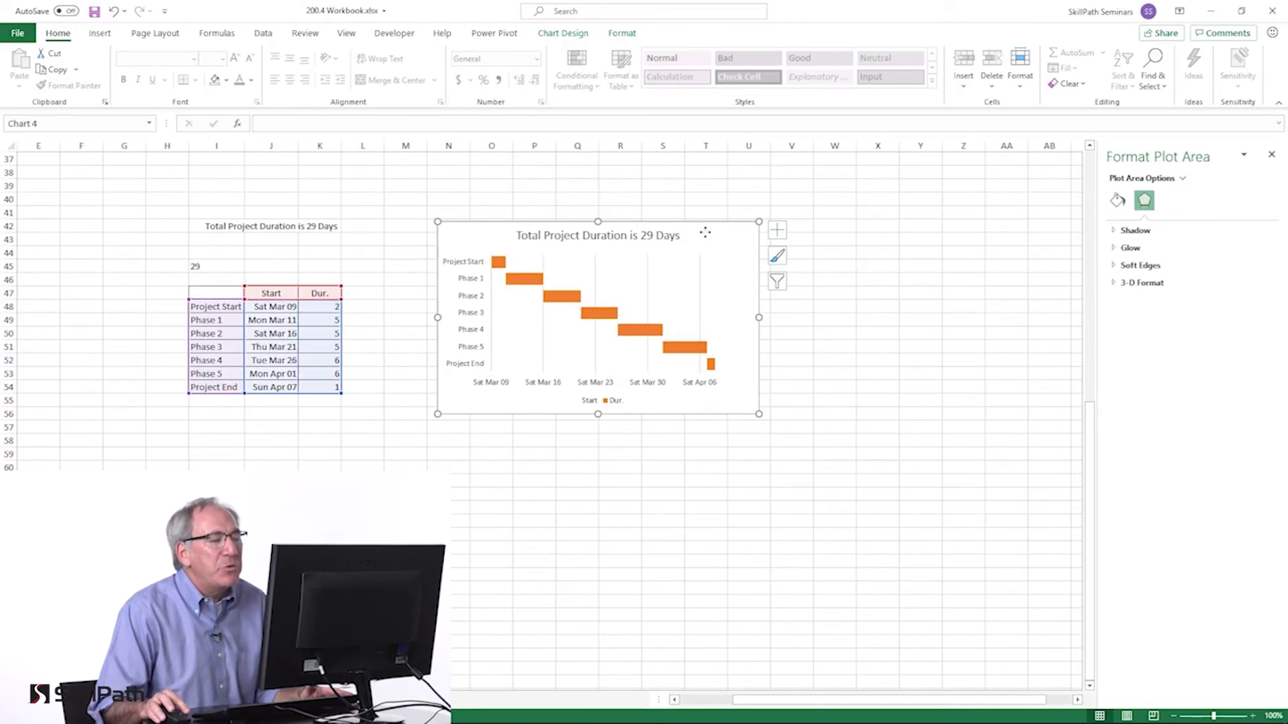
pyautogui.moveTo(699, 232); pyautogui.dragTo(902, 518)
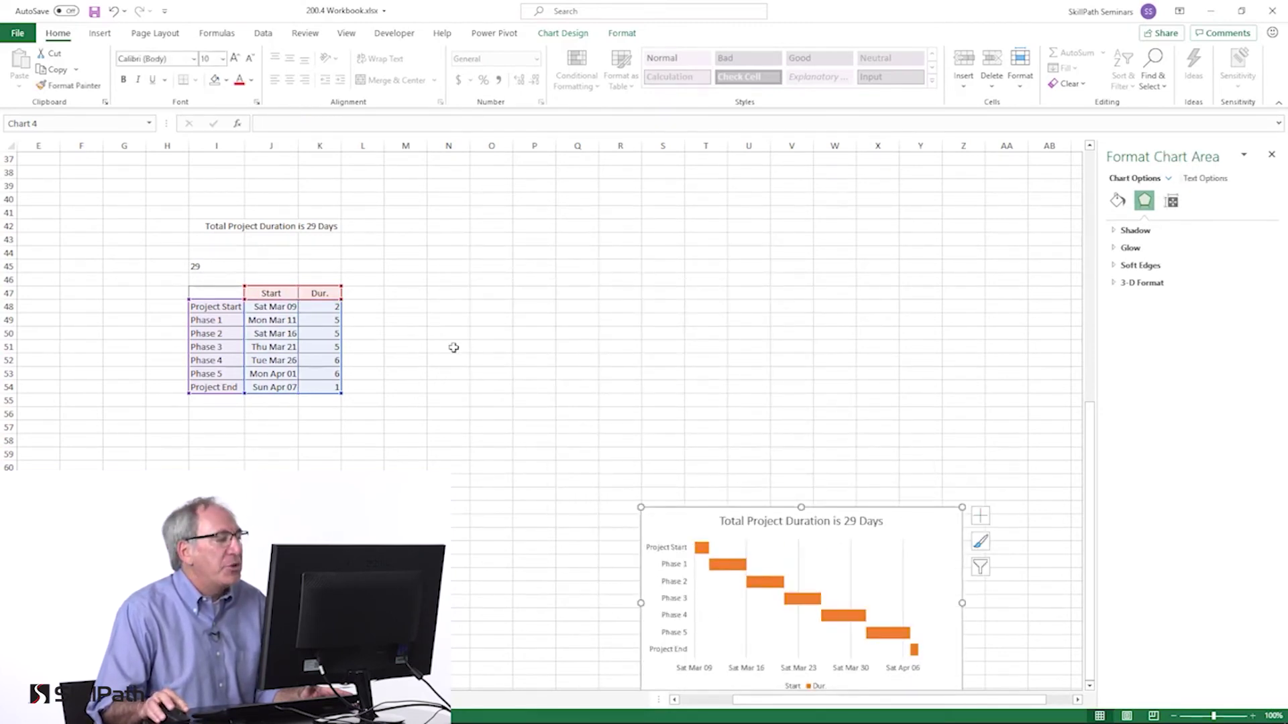
pyautogui.click(208, 290)
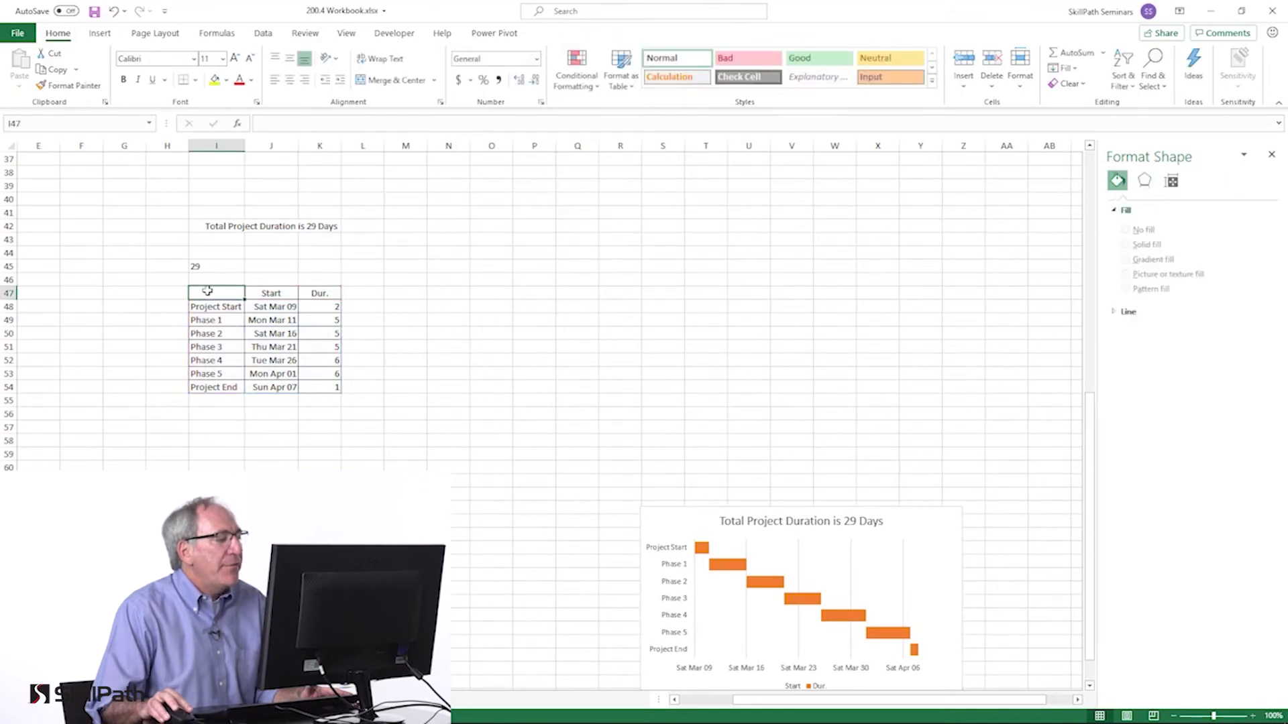
pyautogui.moveTo(208, 291); pyautogui.dragTo(318, 387)
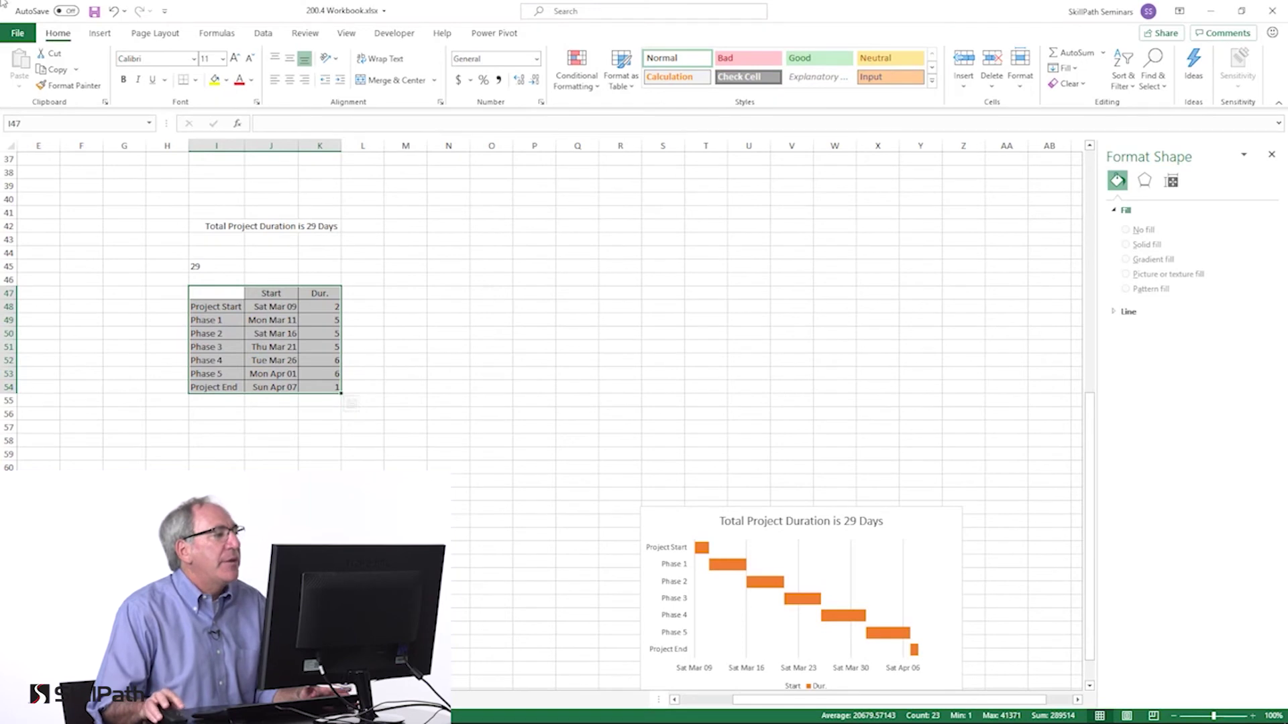
# Insert a Stacked Bar chart of I47:K54 from Recommended Charts > All Charts > Bar.
pyautogui.click(101, 33)
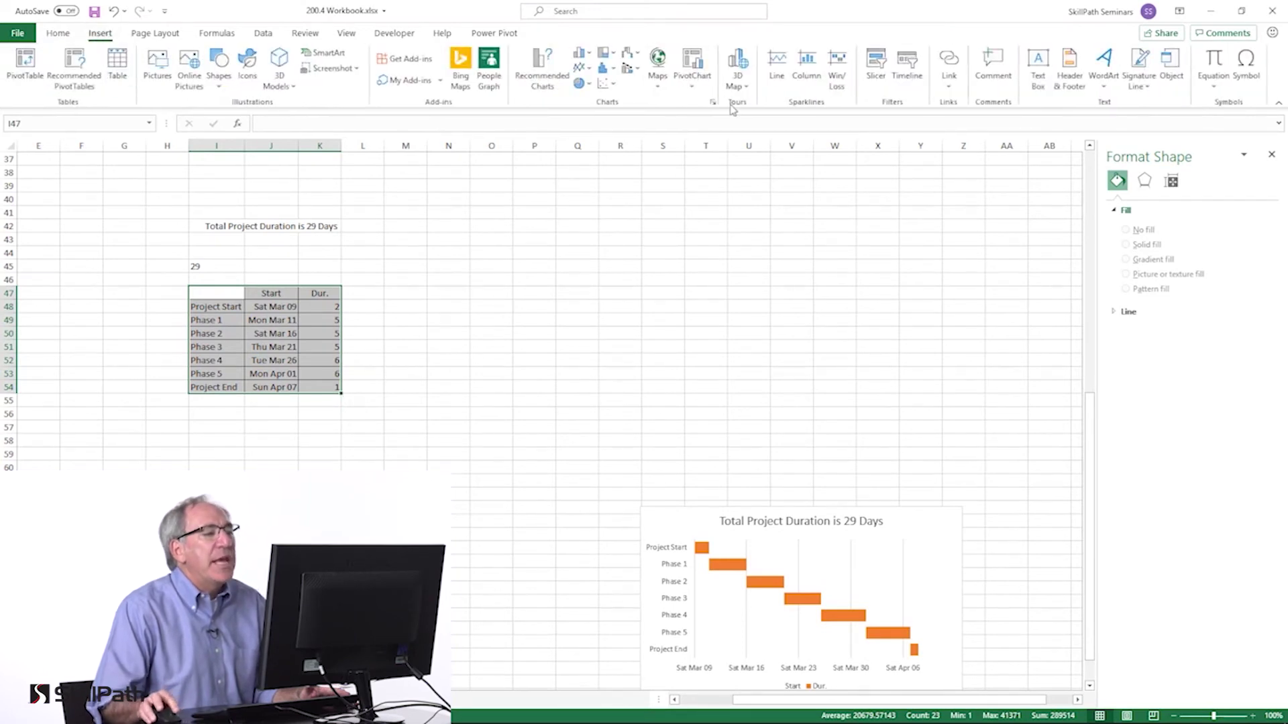
pyautogui.click(614, 71)
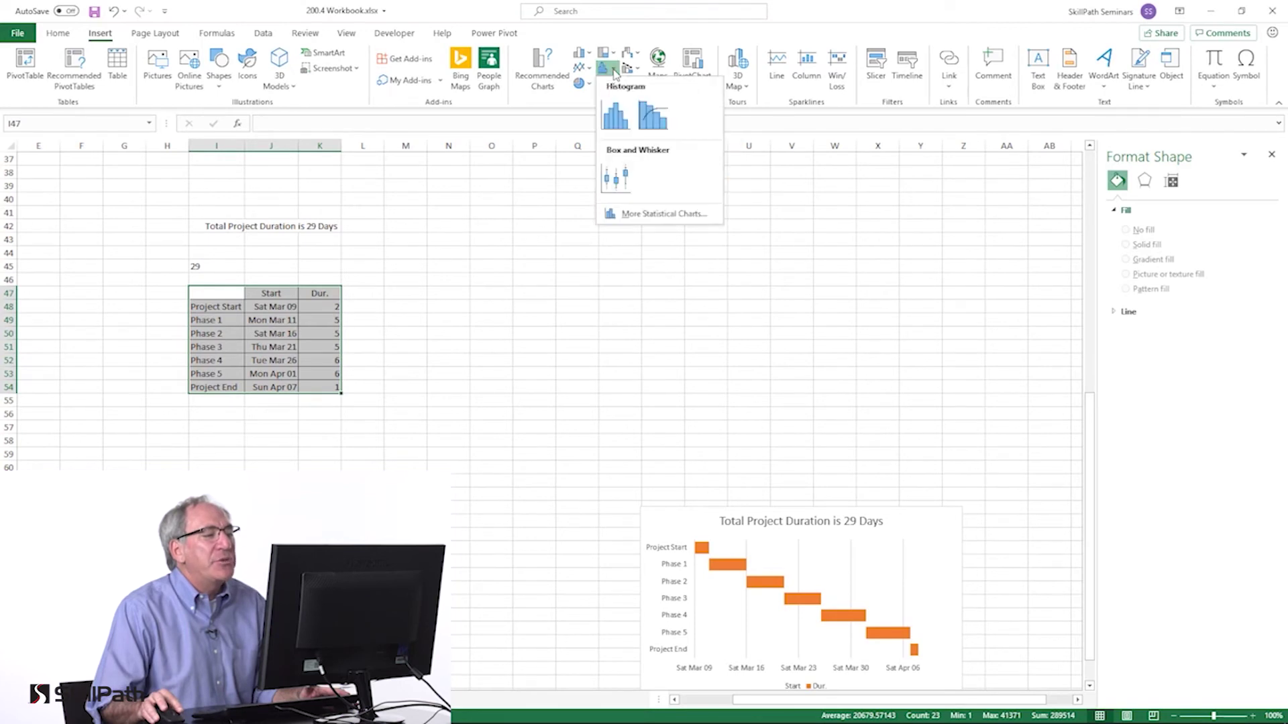
pyautogui.click(822, 232)
pyautogui.click(530, 64)
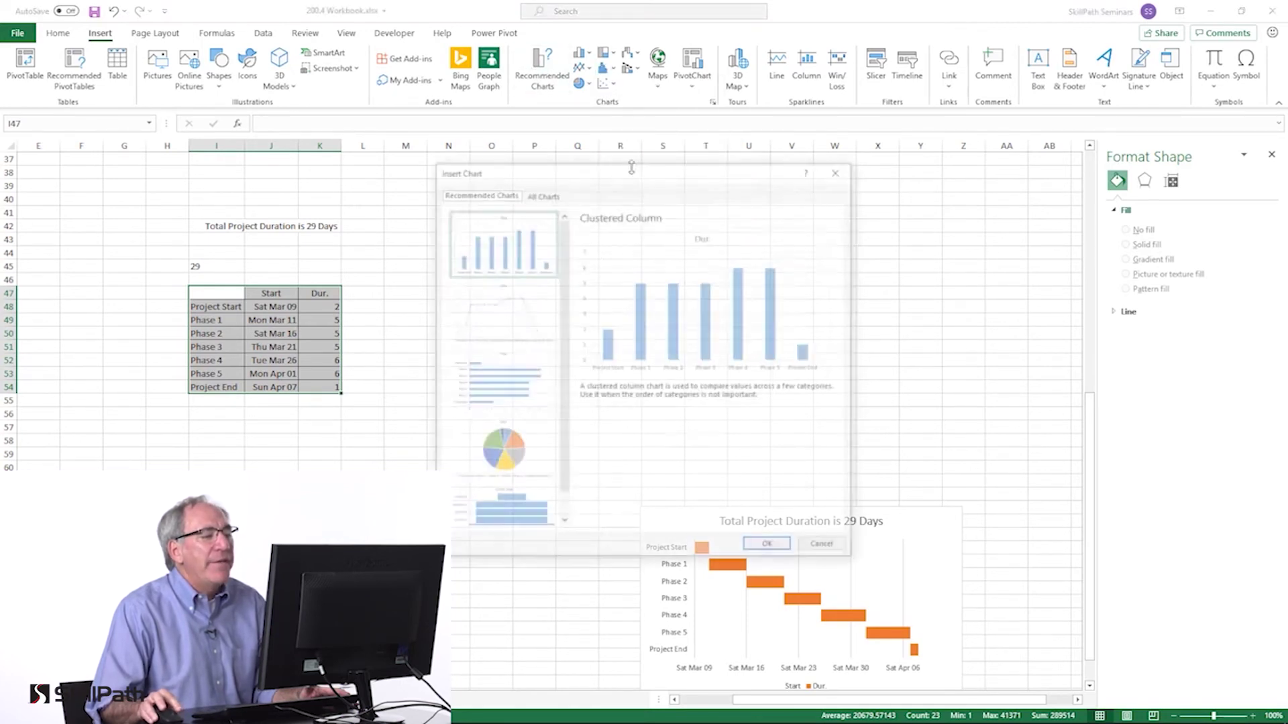
pyautogui.click(540, 192)
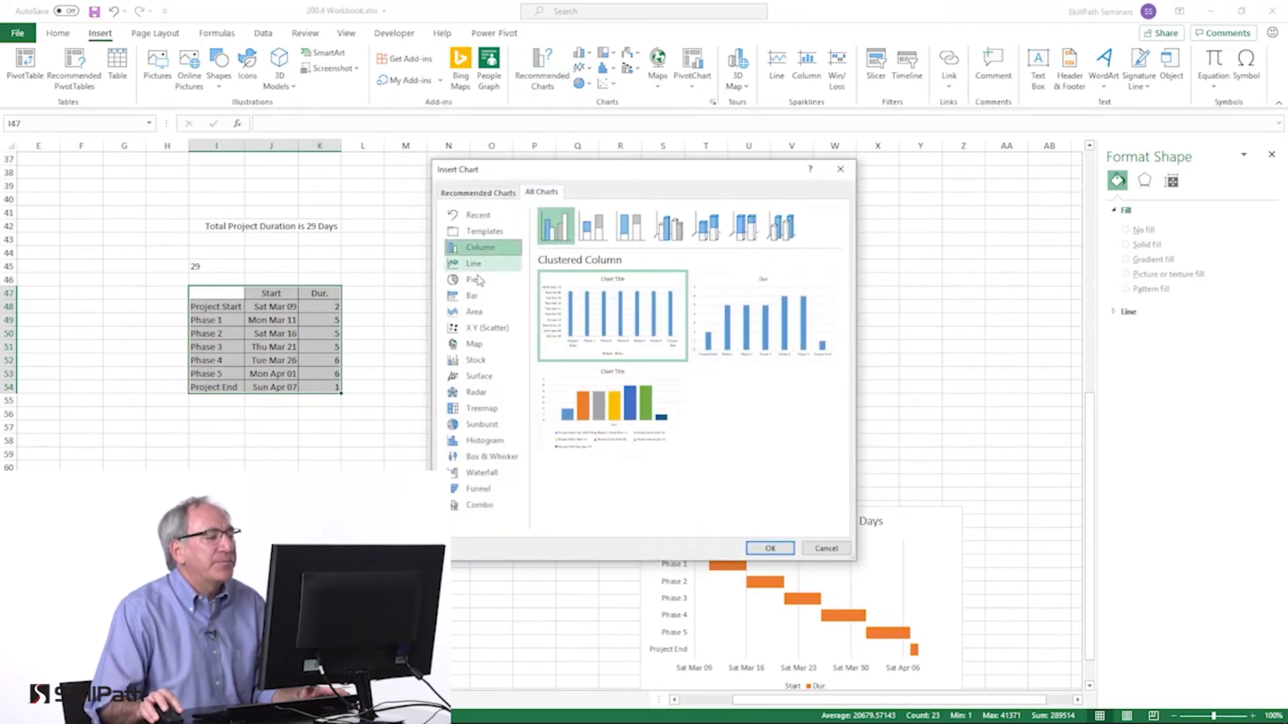
pyautogui.click(474, 297)
pyautogui.moveTo(612, 314)
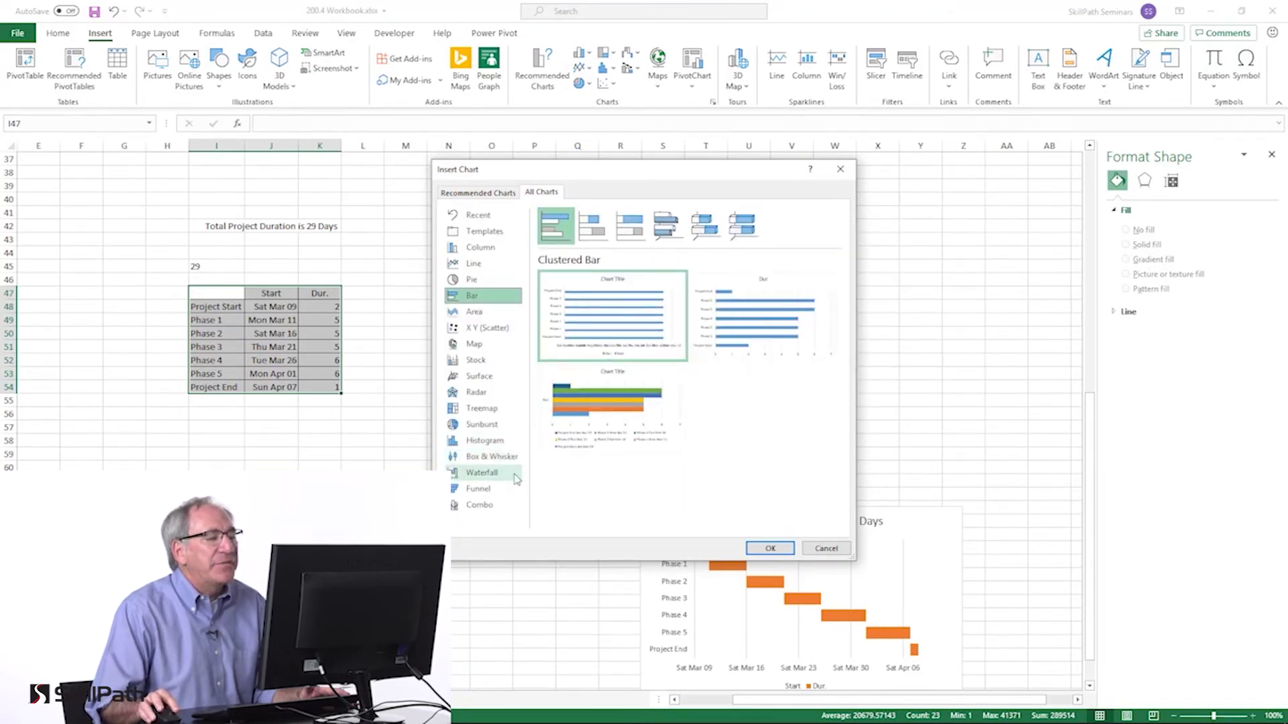
pyautogui.click(593, 225)
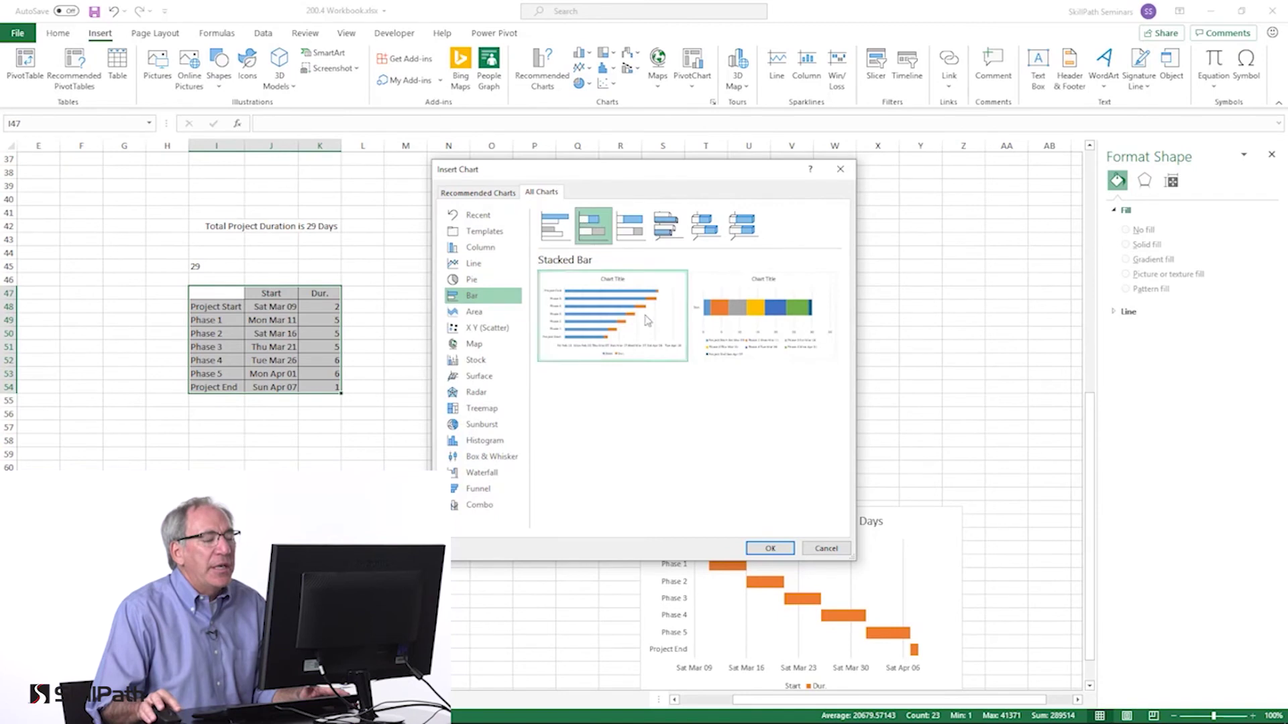
pyautogui.click(769, 548)
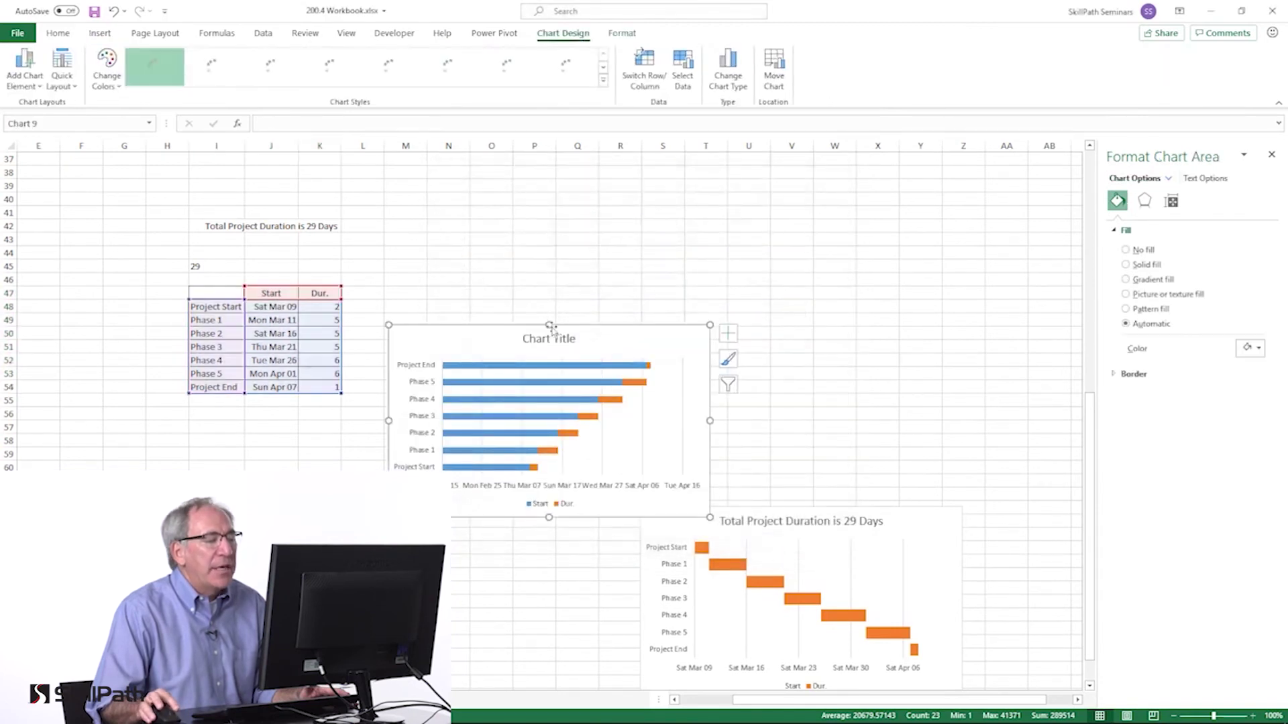
# Move the new chart beside the table and set its categories in reverse order.
pyautogui.moveTo(551, 327); pyautogui.dragTo(570, 195)
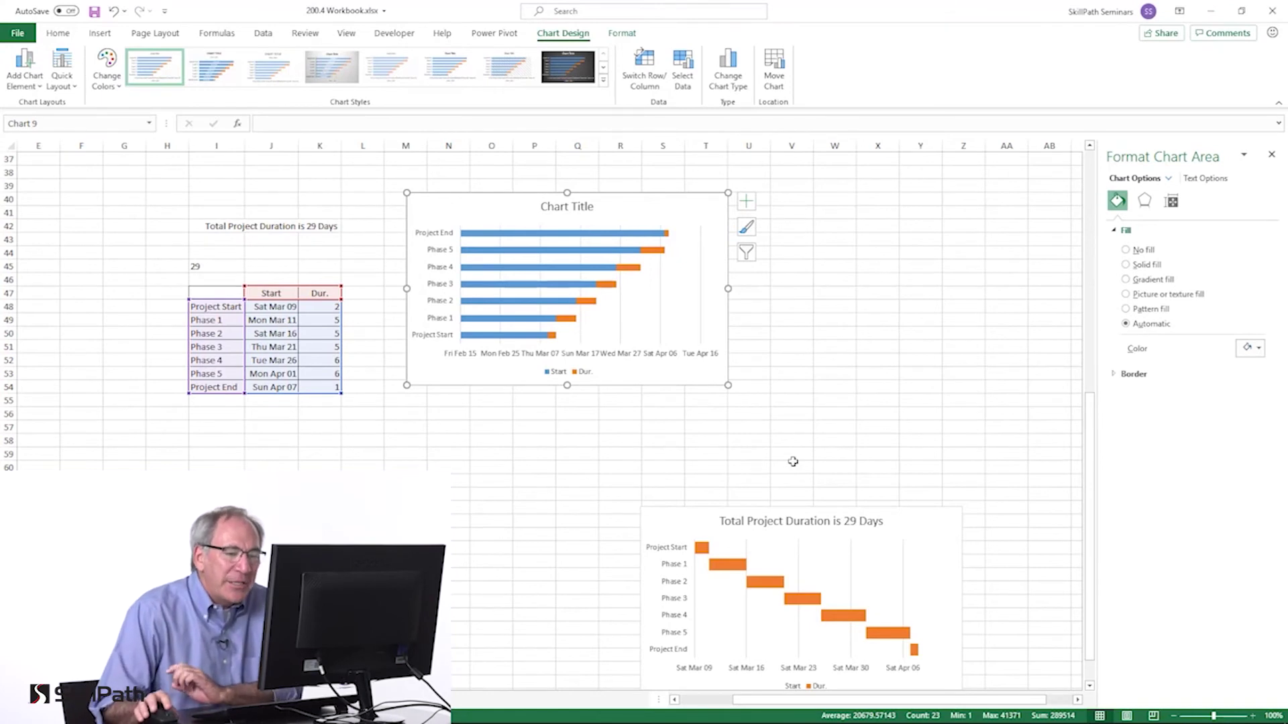
pyautogui.click(441, 289)
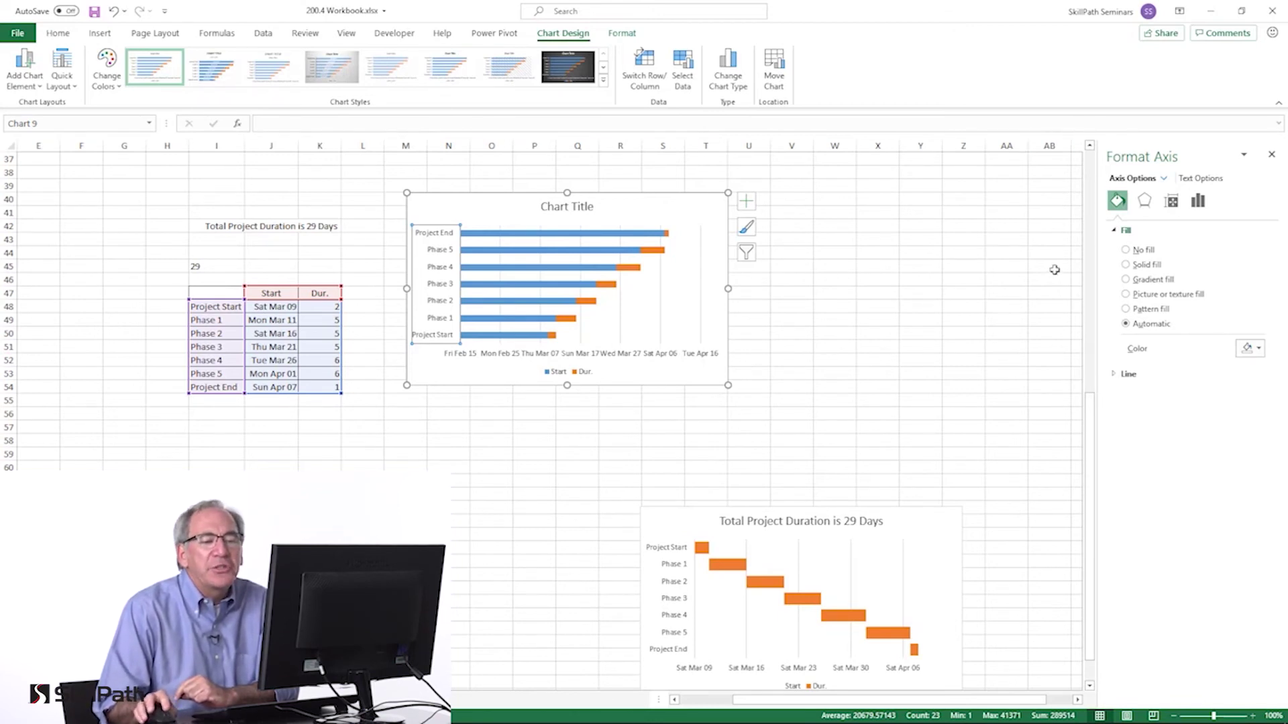
pyautogui.click(1199, 203)
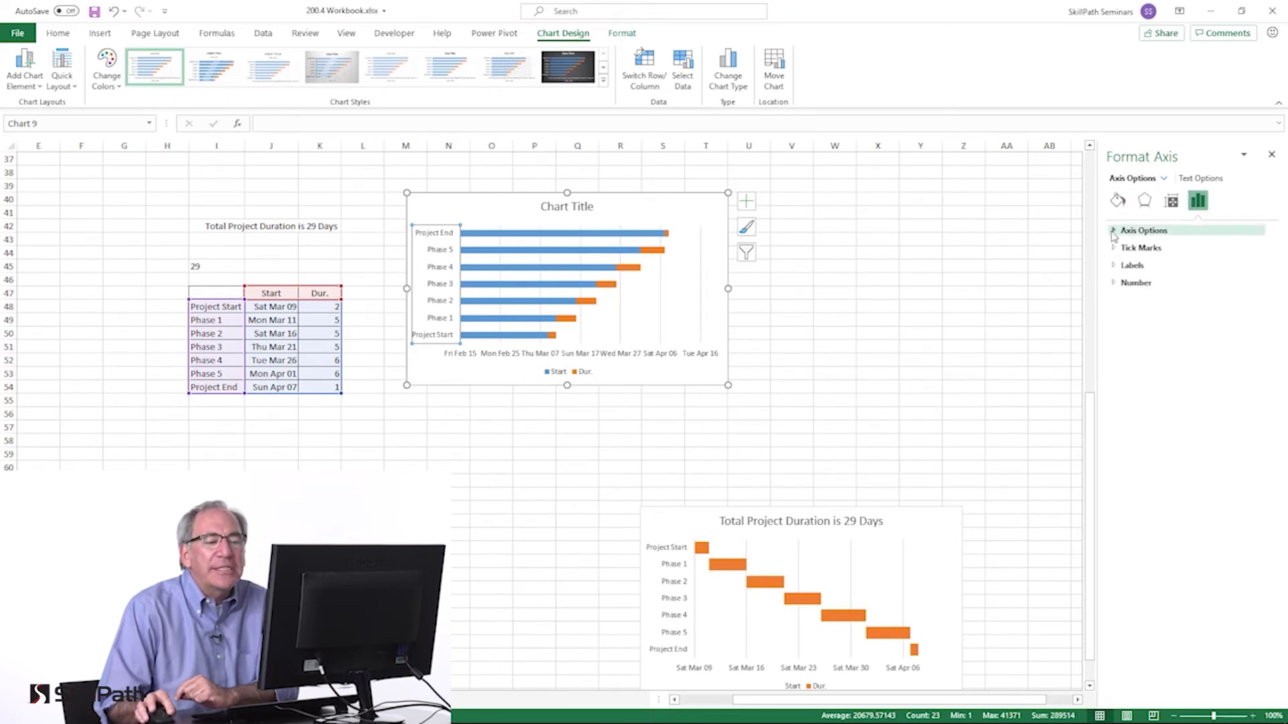
pyautogui.click(1144, 231)
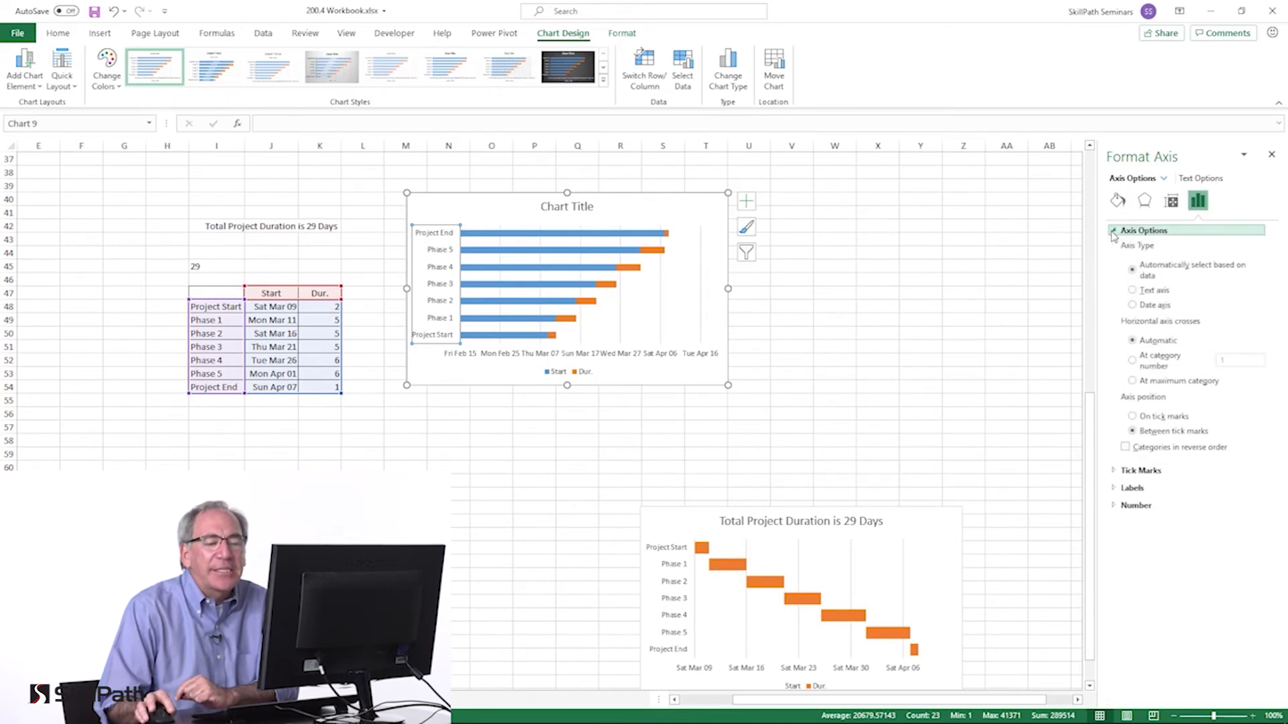
pyautogui.click(1125, 447)
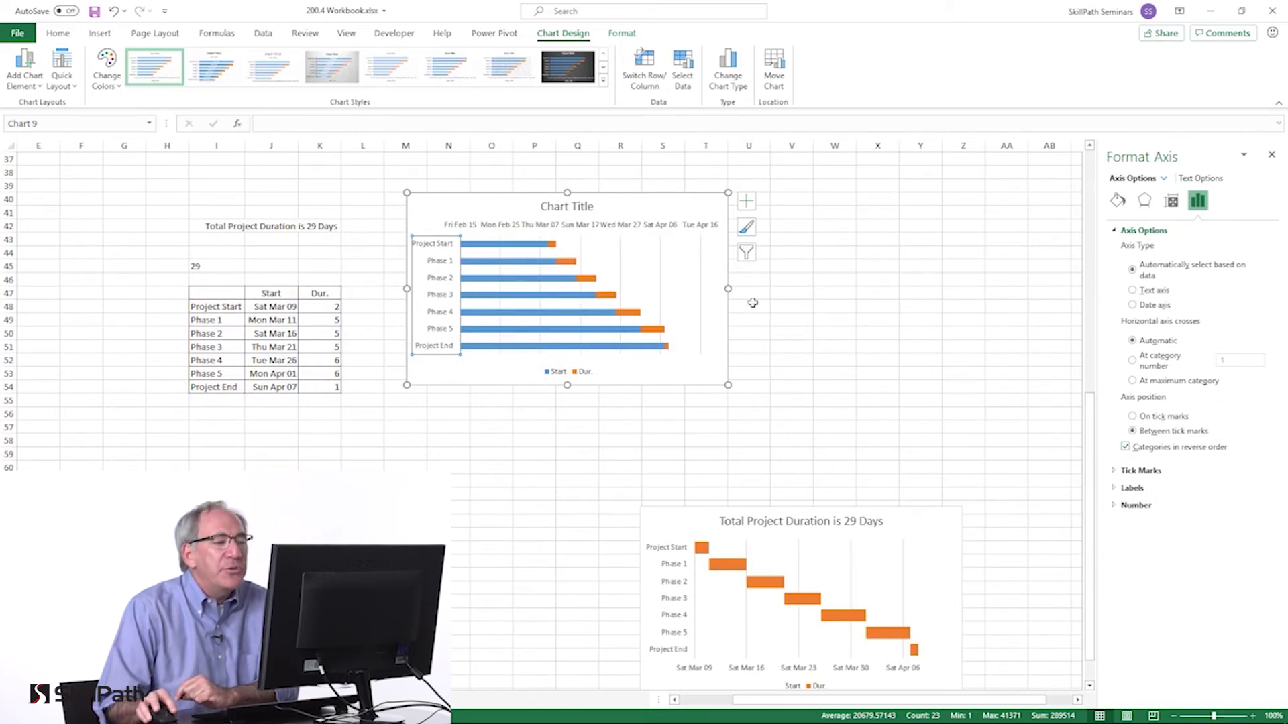
# Make the horizontal axis cross at the maximum category, keeping dates along the bottom.
pyautogui.click(666, 226)
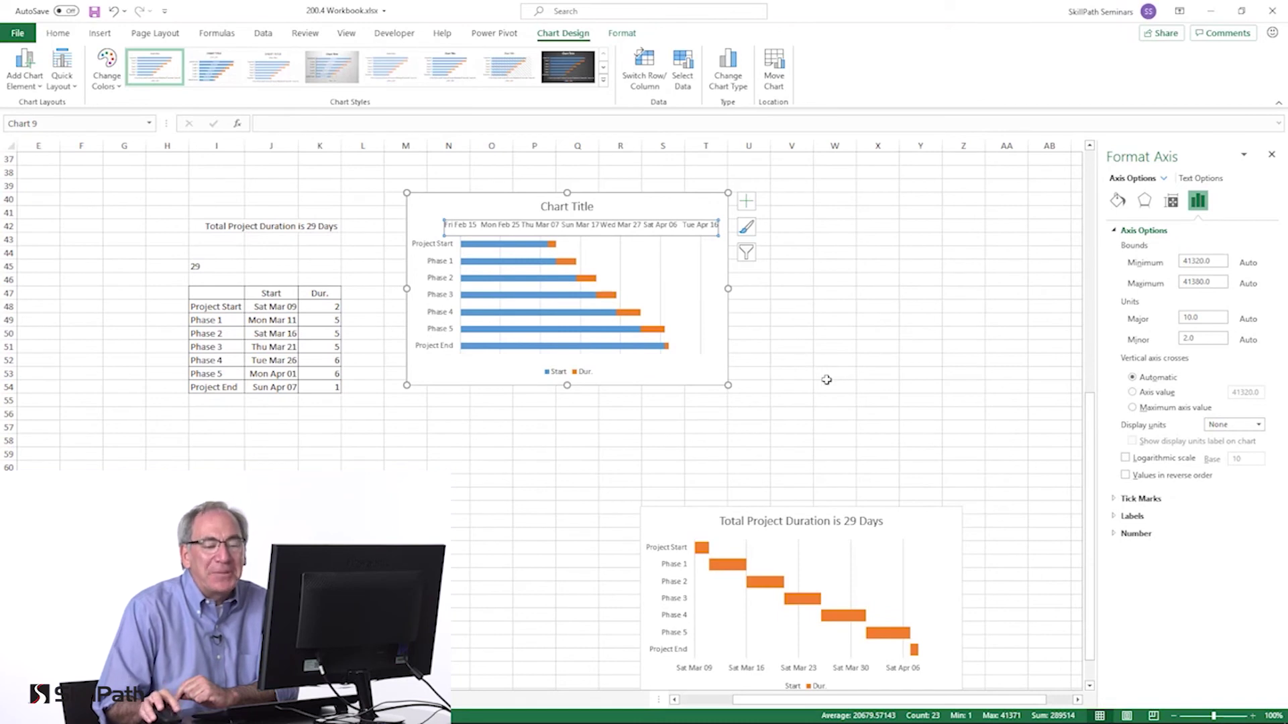
pyautogui.click(1132, 408)
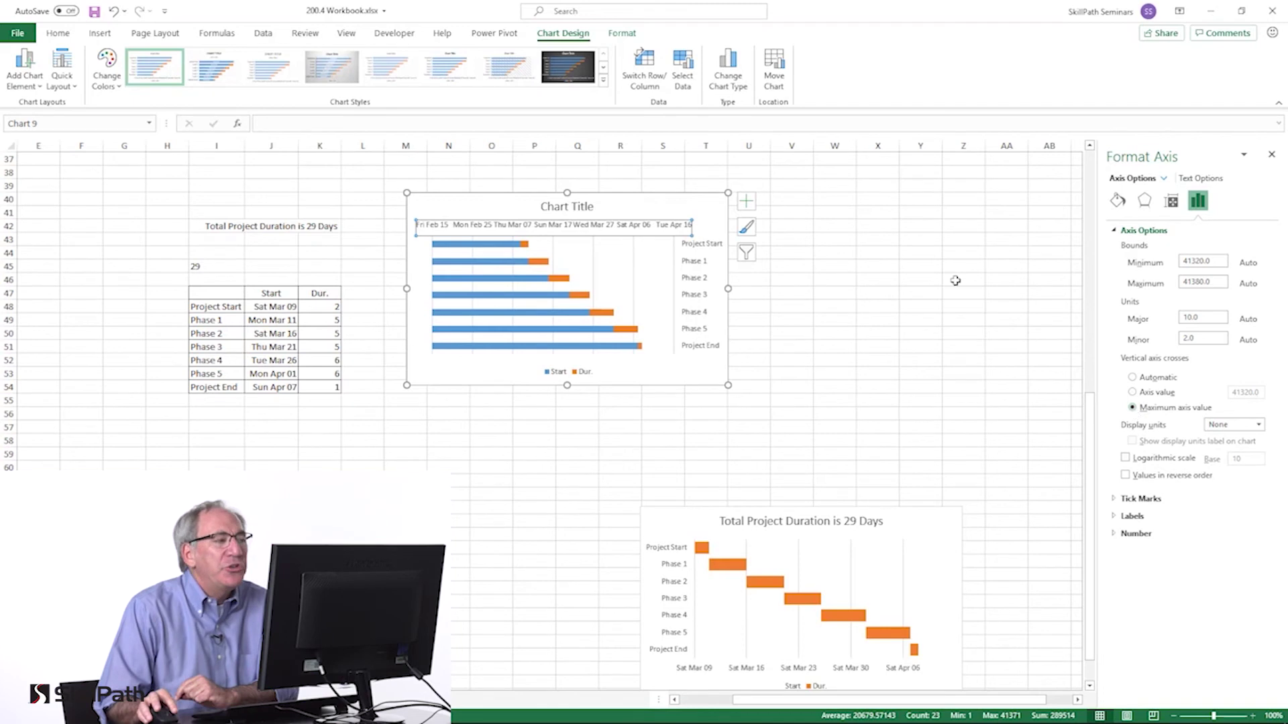
pyautogui.click(114, 11)
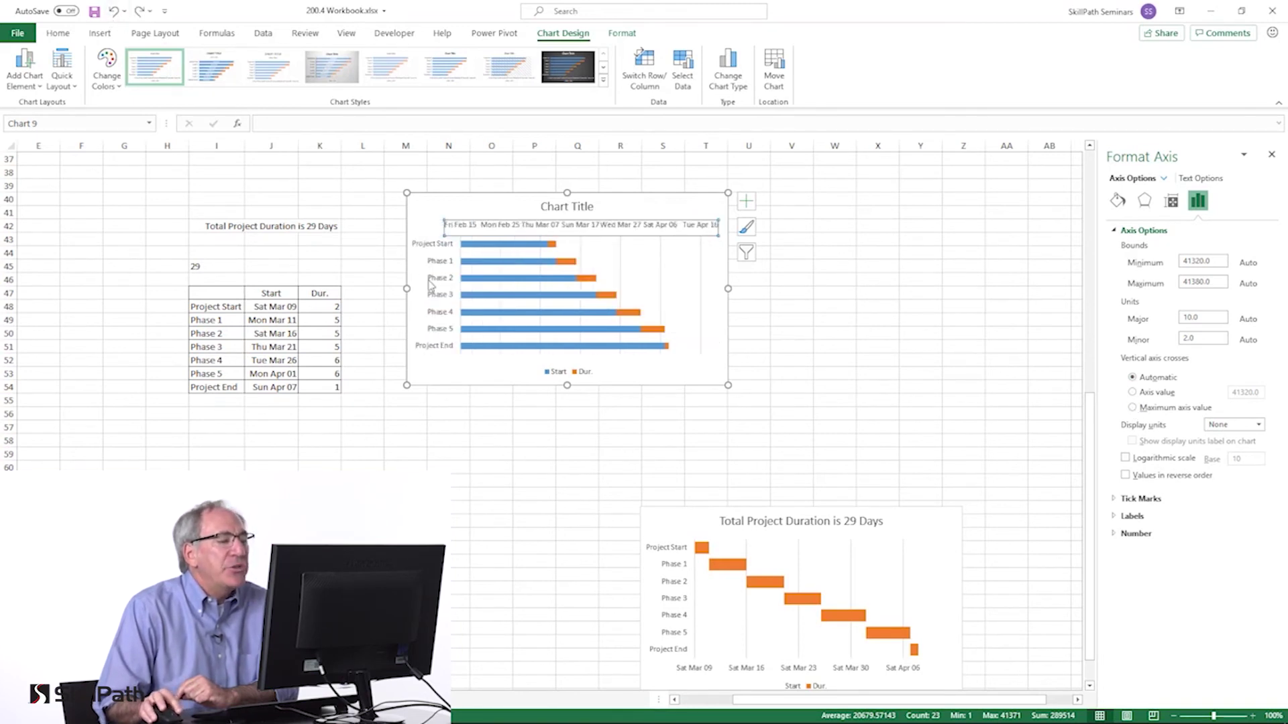
pyautogui.click(430, 285)
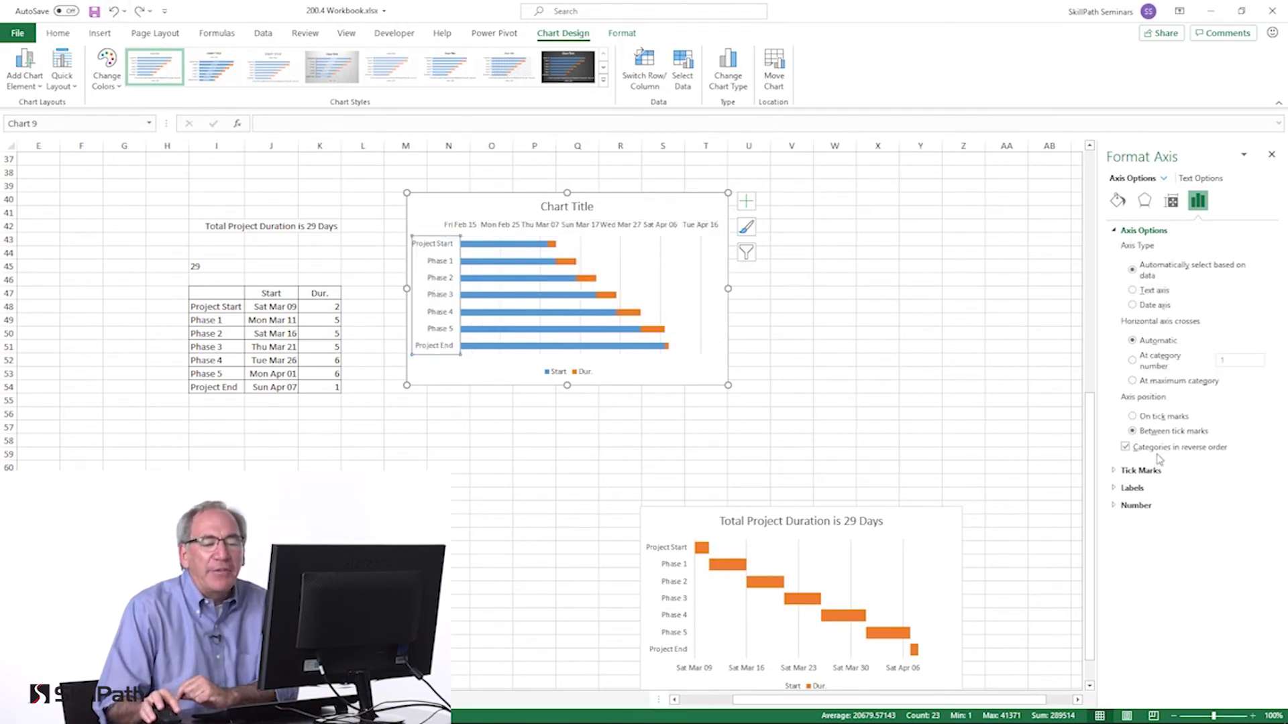
pyautogui.click(1133, 380)
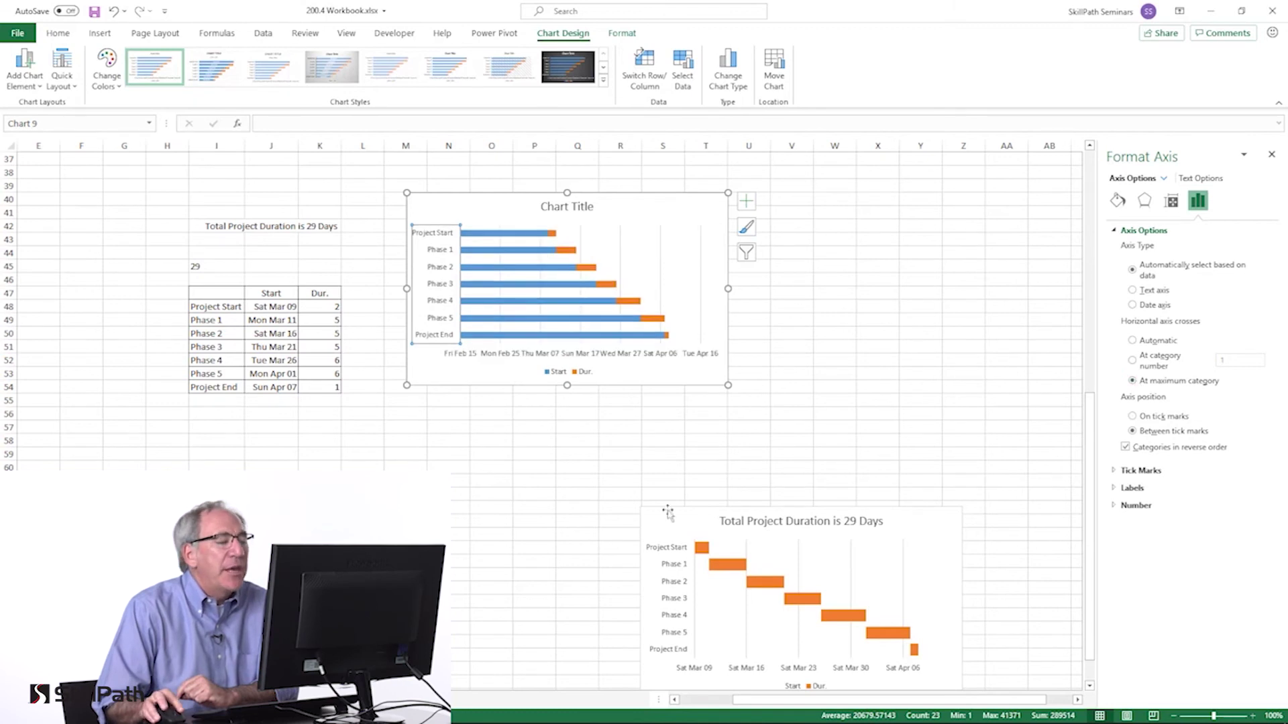
pyautogui.click(497, 355)
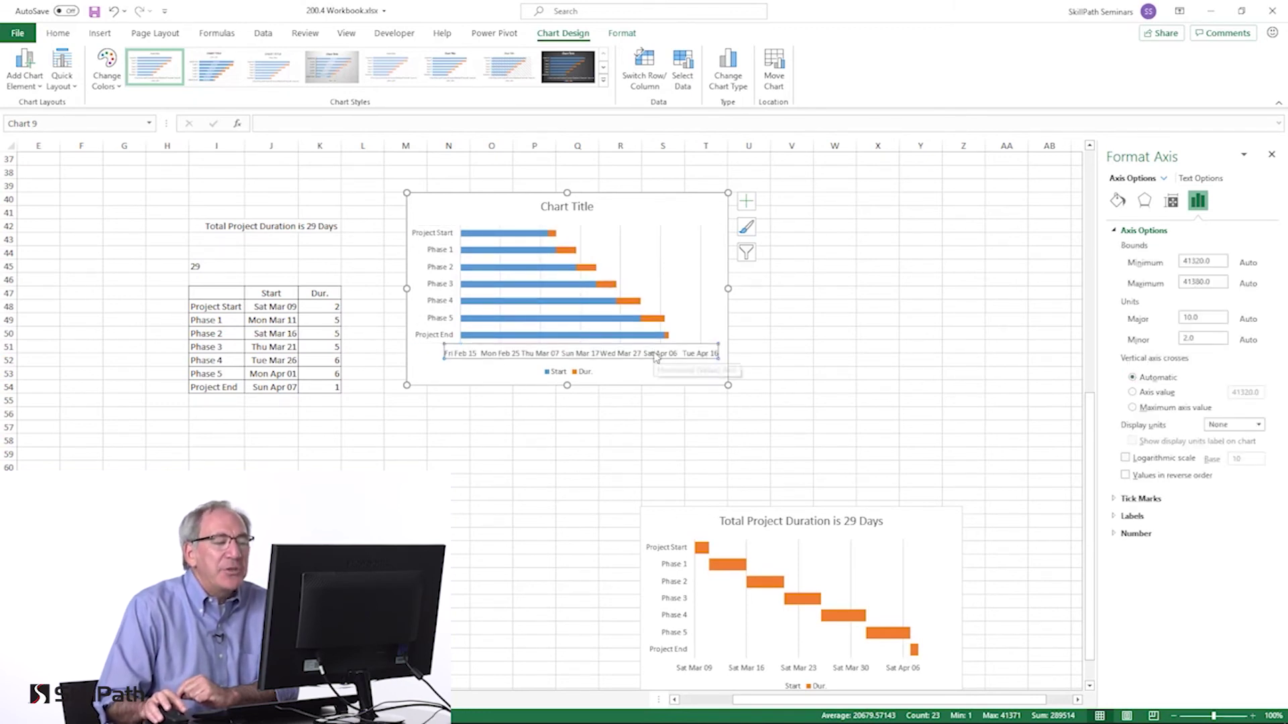
pyautogui.click(543, 290)
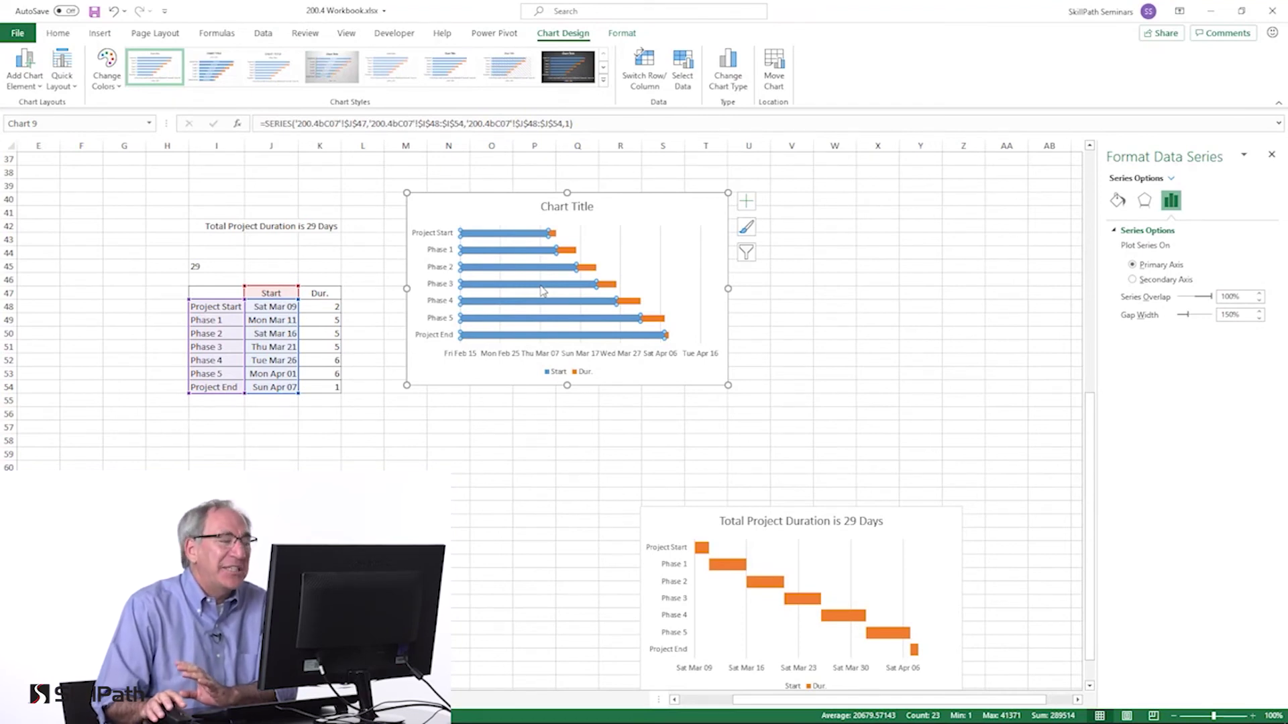
# Give the blue Start bars No Fill so only the orange duration bars show.
pyautogui.click(65, 36)
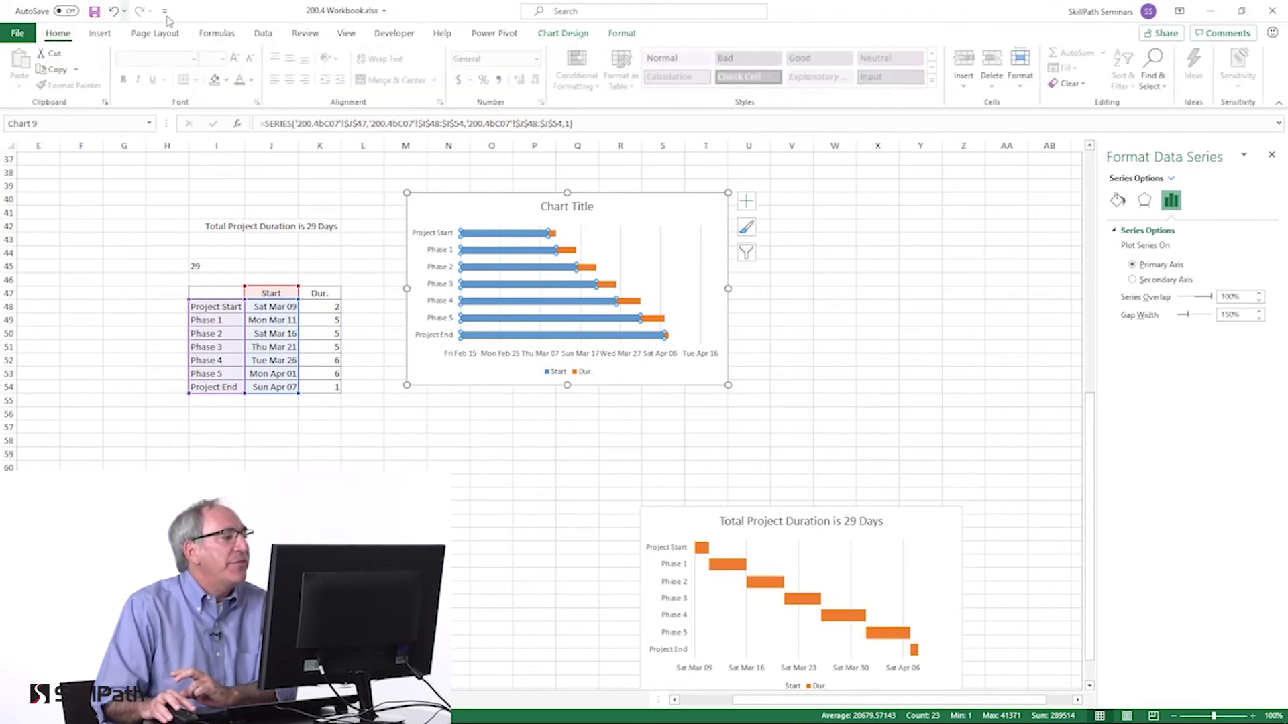
pyautogui.click(227, 81)
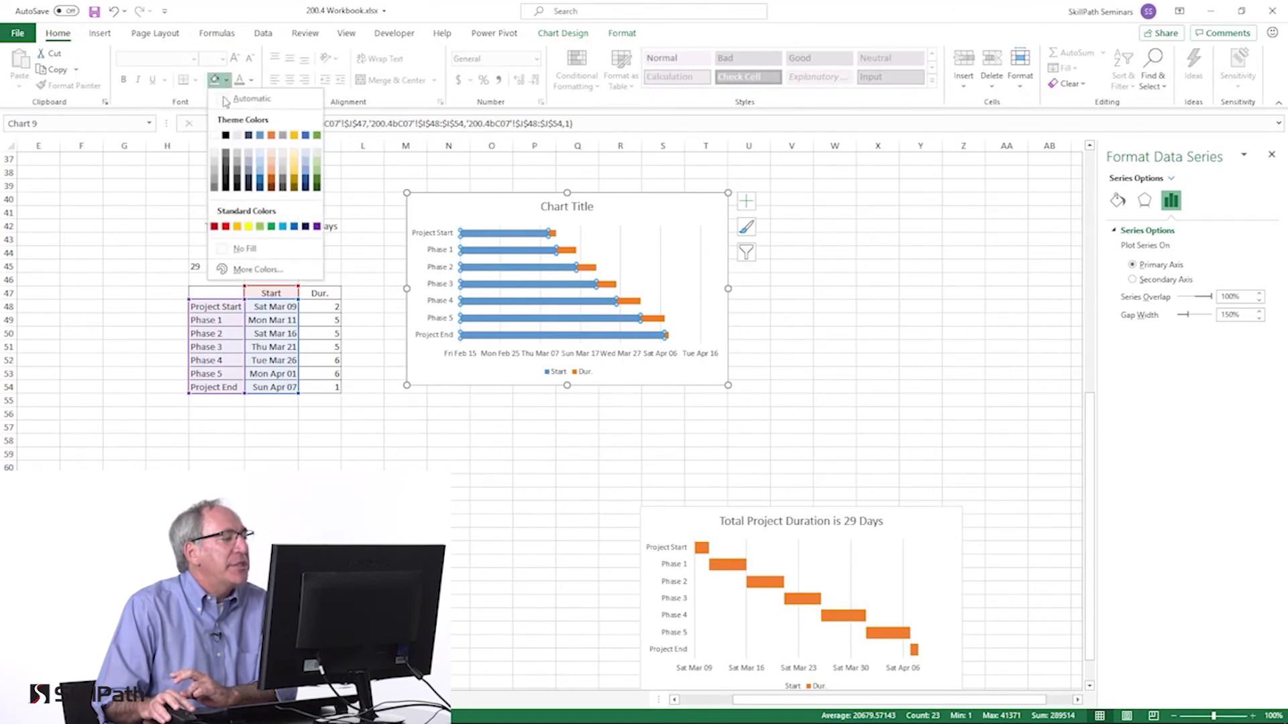
pyautogui.click(232, 250)
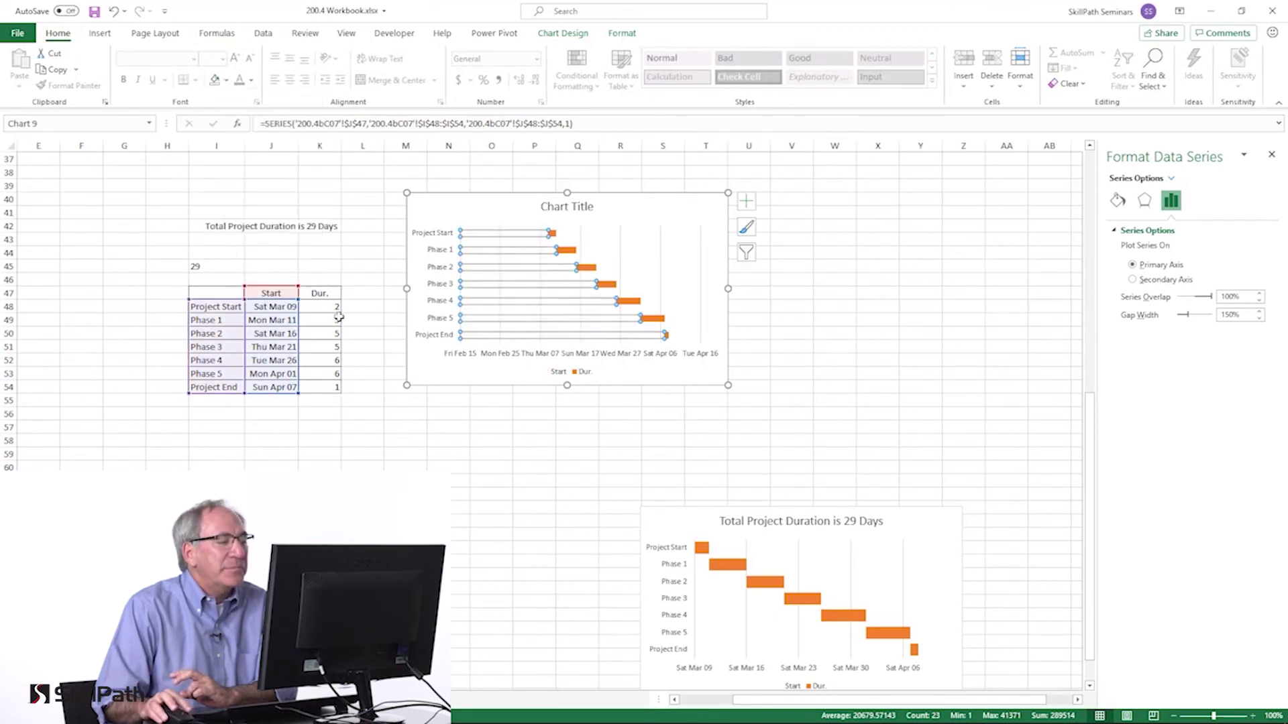
pyautogui.click(574, 355)
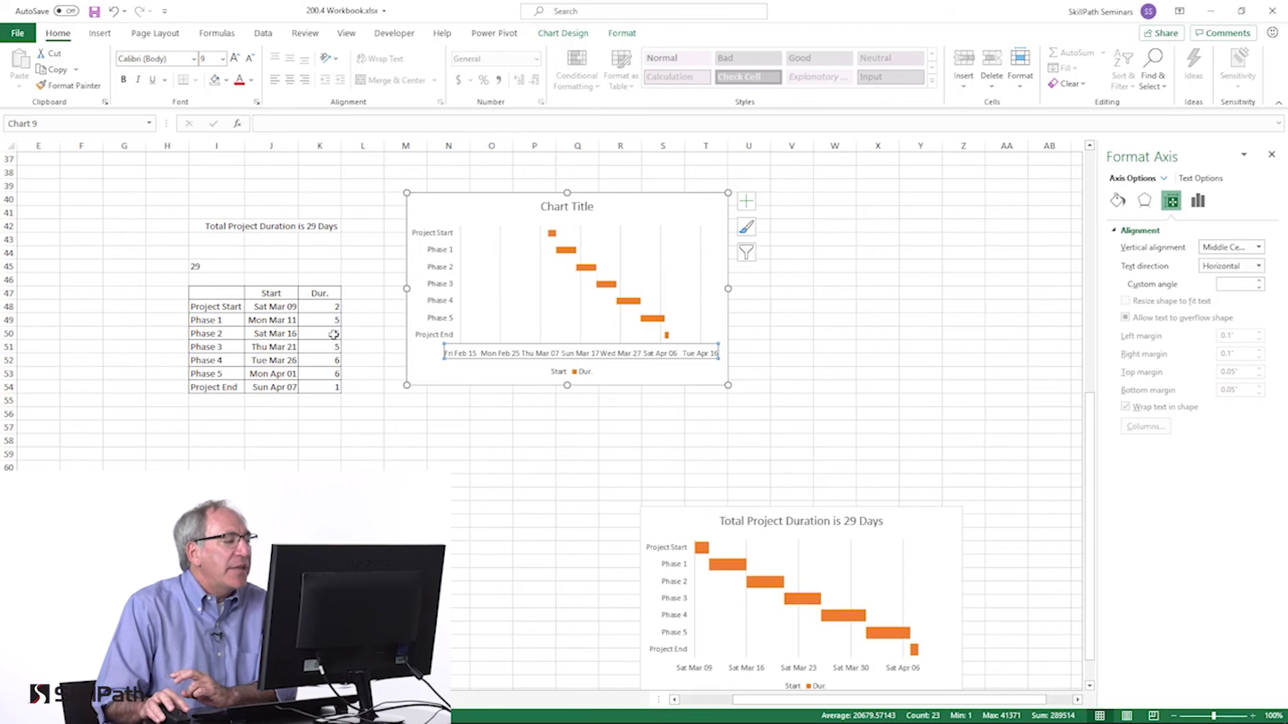
pyautogui.click(275, 307)
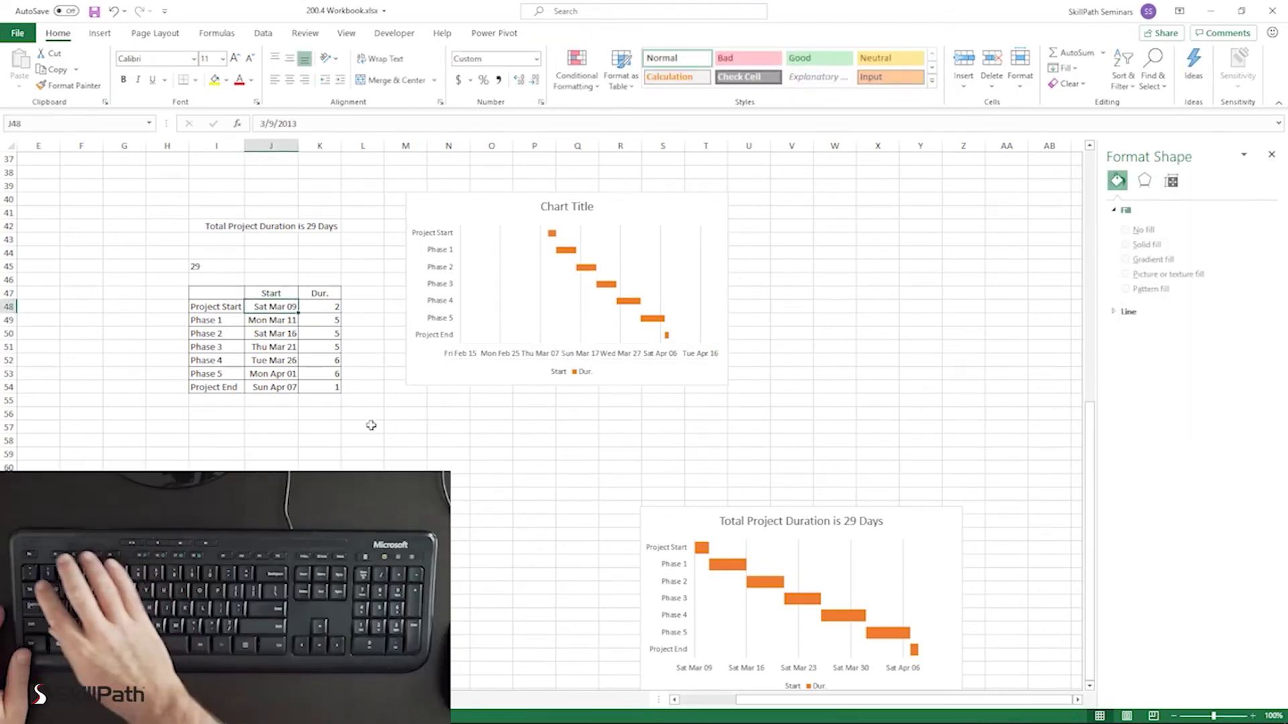
pyautogui.hotkey('ctrl', '`')
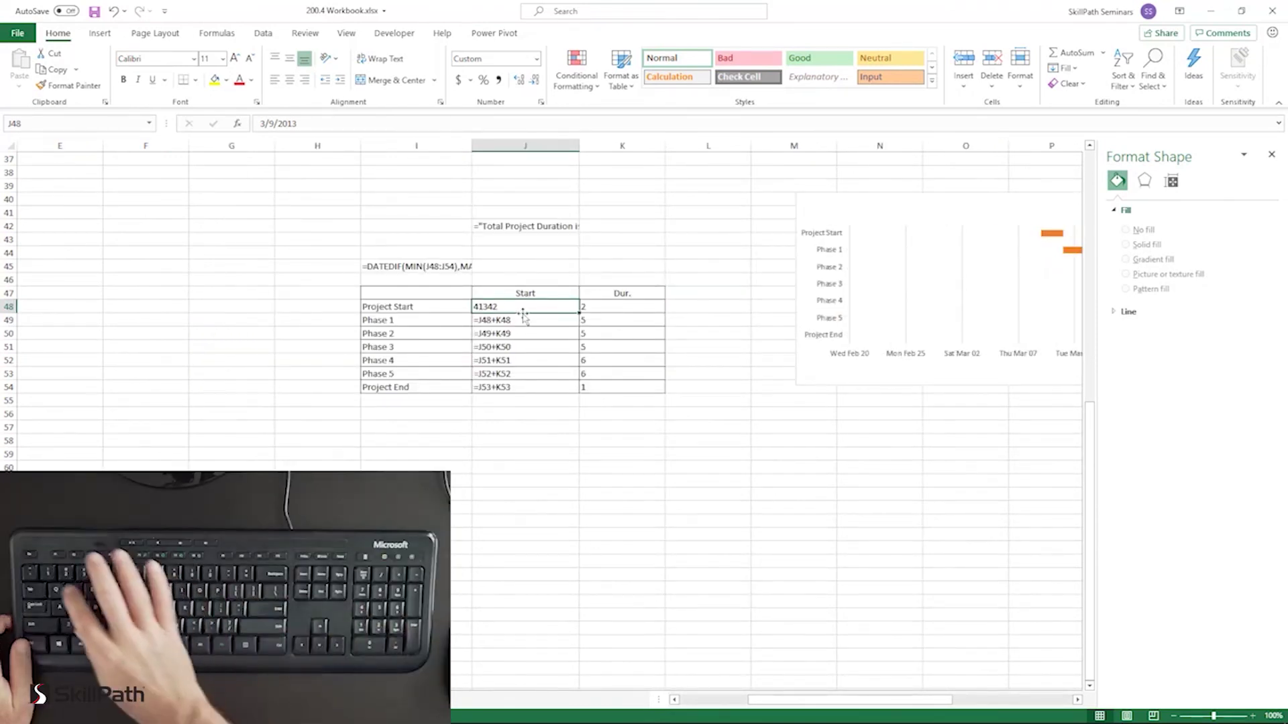
pyautogui.hotkey('ctrl', '`')
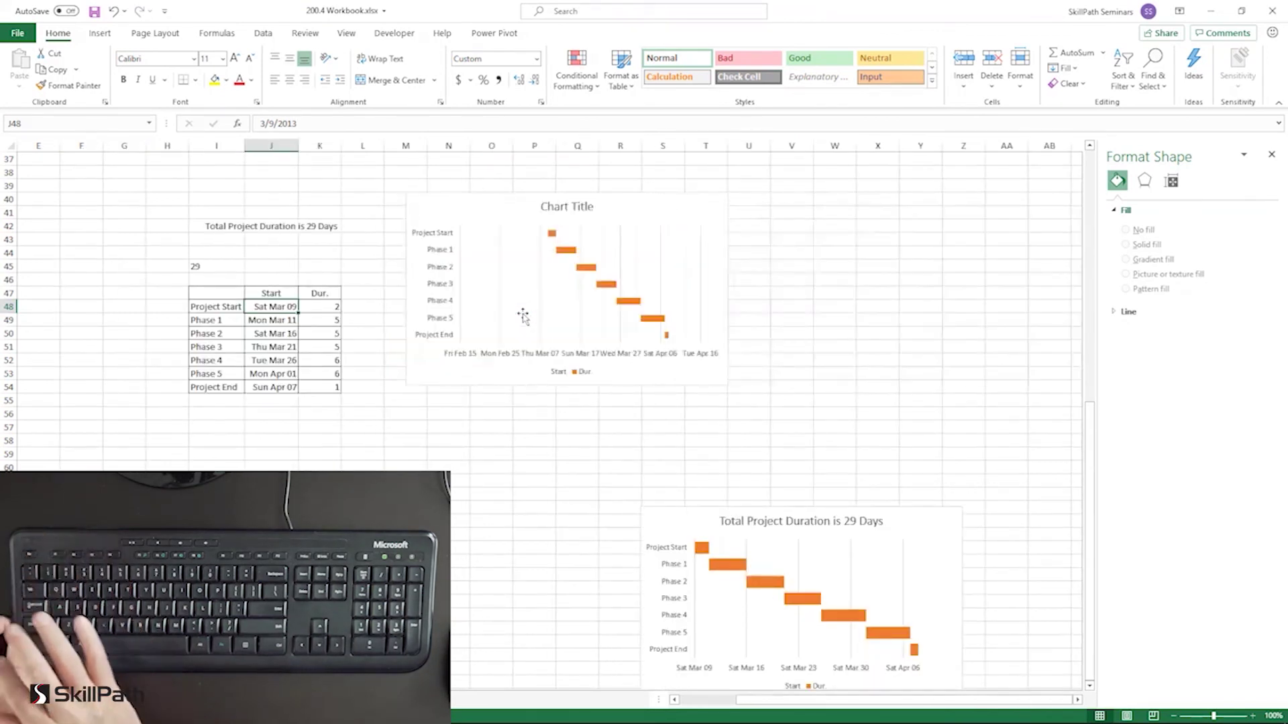
pyautogui.click(518, 356)
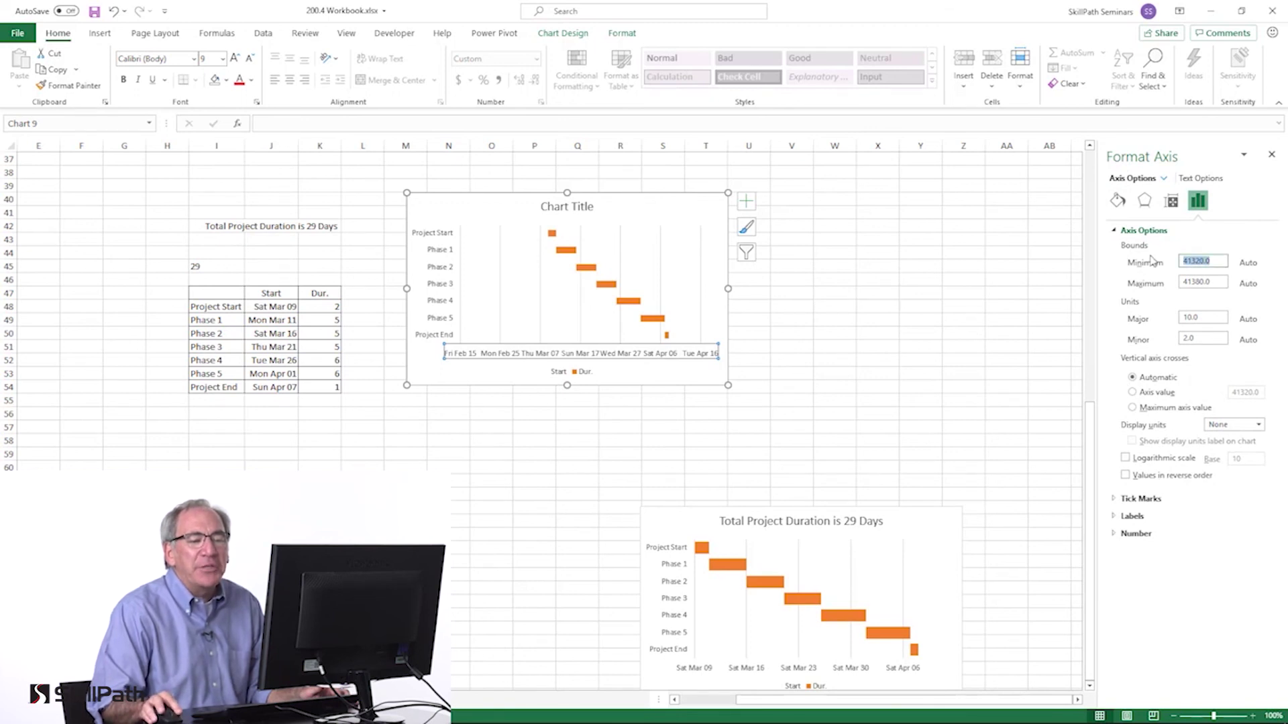
# Set the date axis bounds to minimum 41342 and maximum 41372.
pyautogui.write('413')
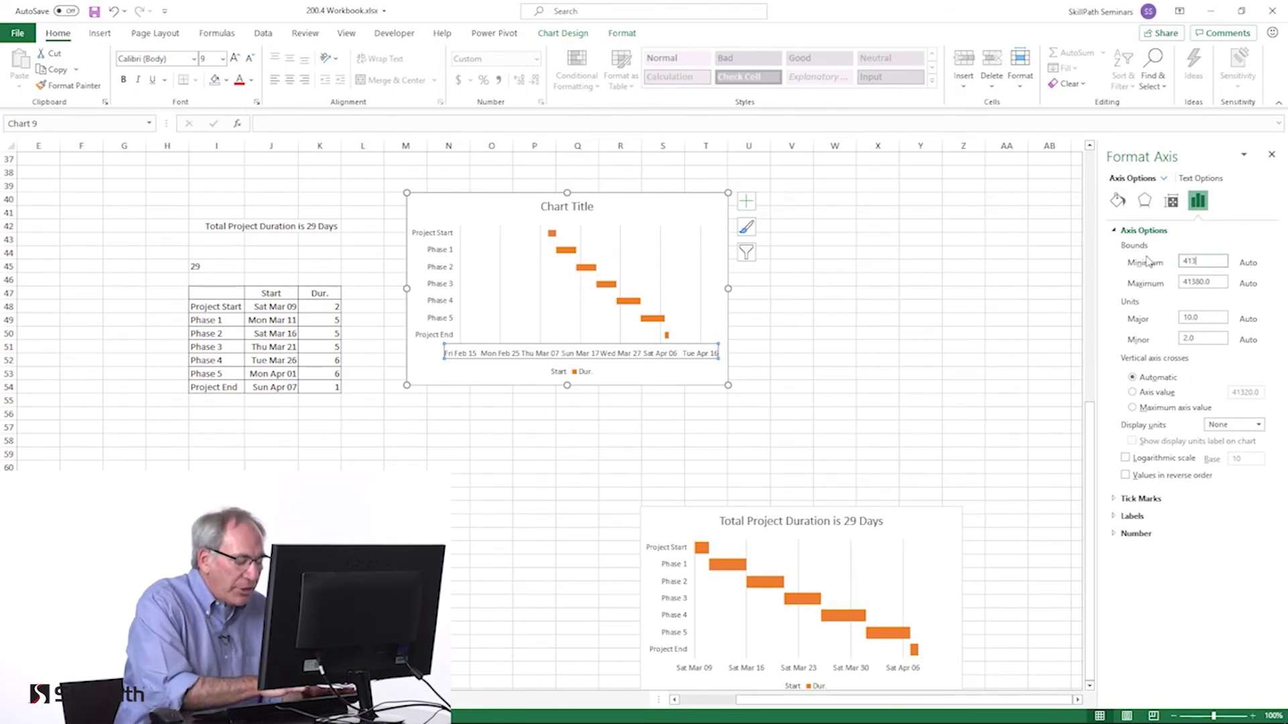
pyautogui.write('42')
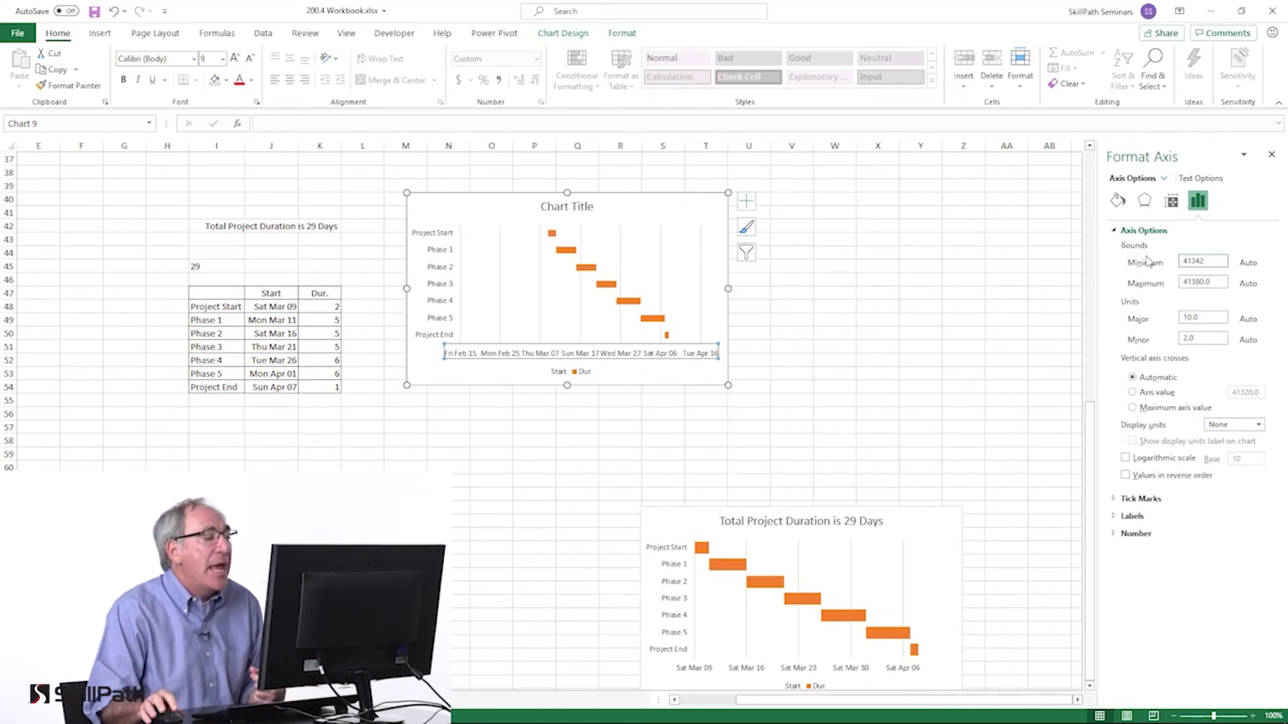
pyautogui.moveTo(1220, 282); pyautogui.dragTo(1189, 281)
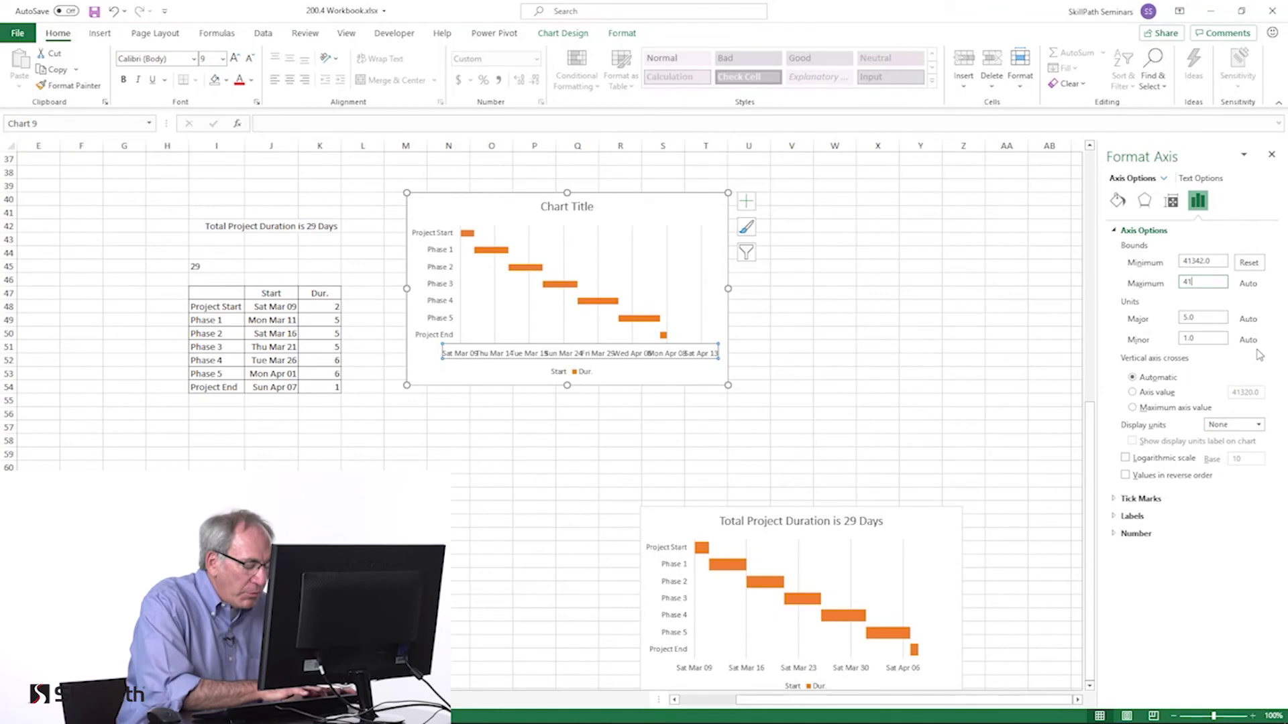
pyautogui.write('41372')
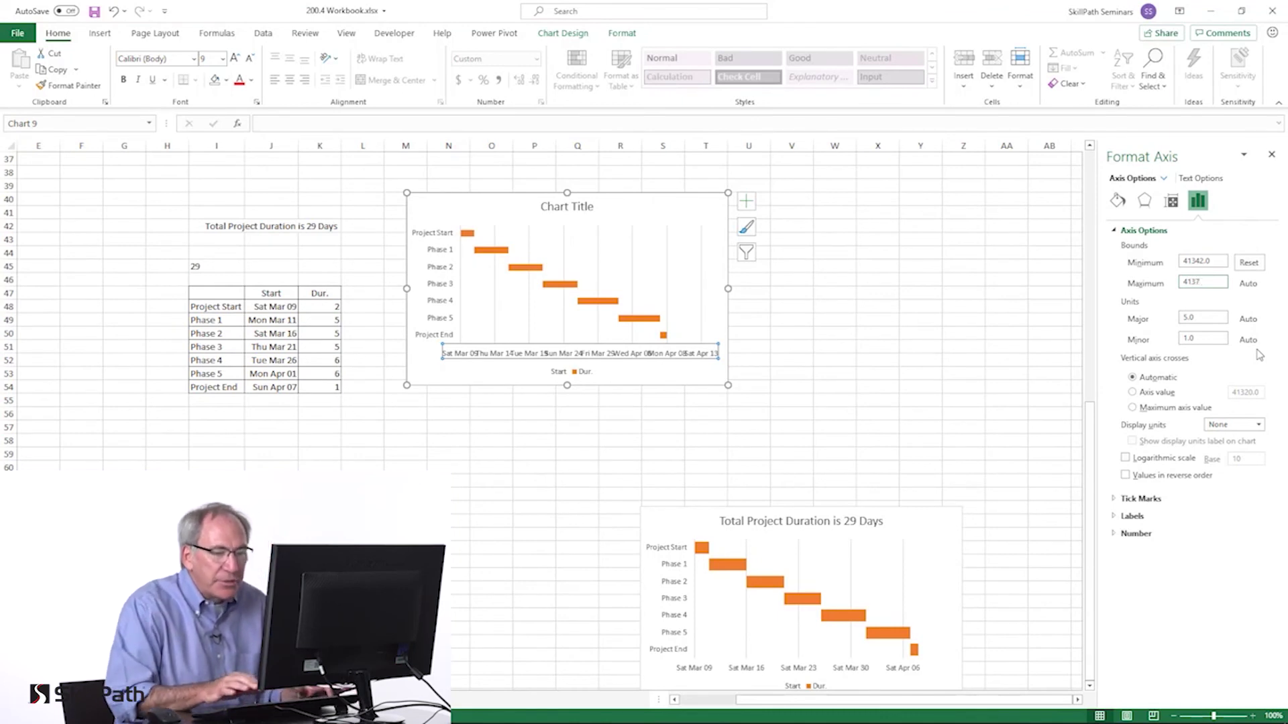
pyautogui.press('Return')
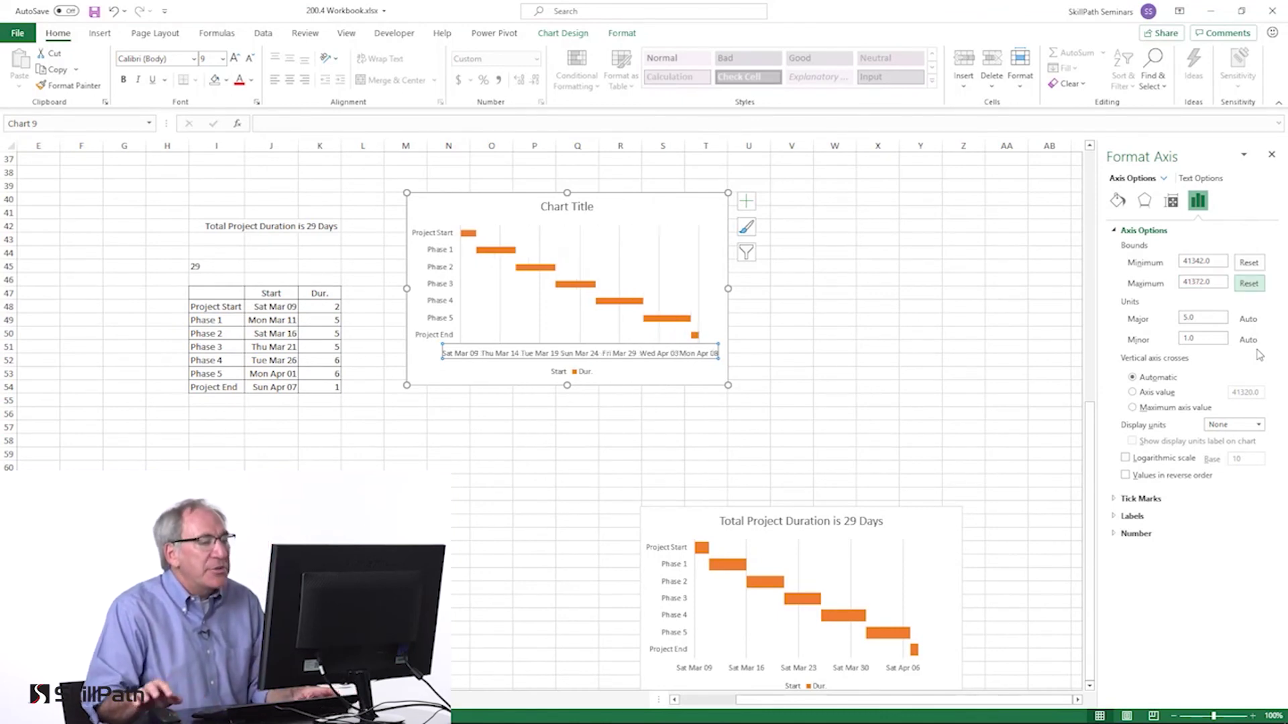
pyautogui.click(659, 320)
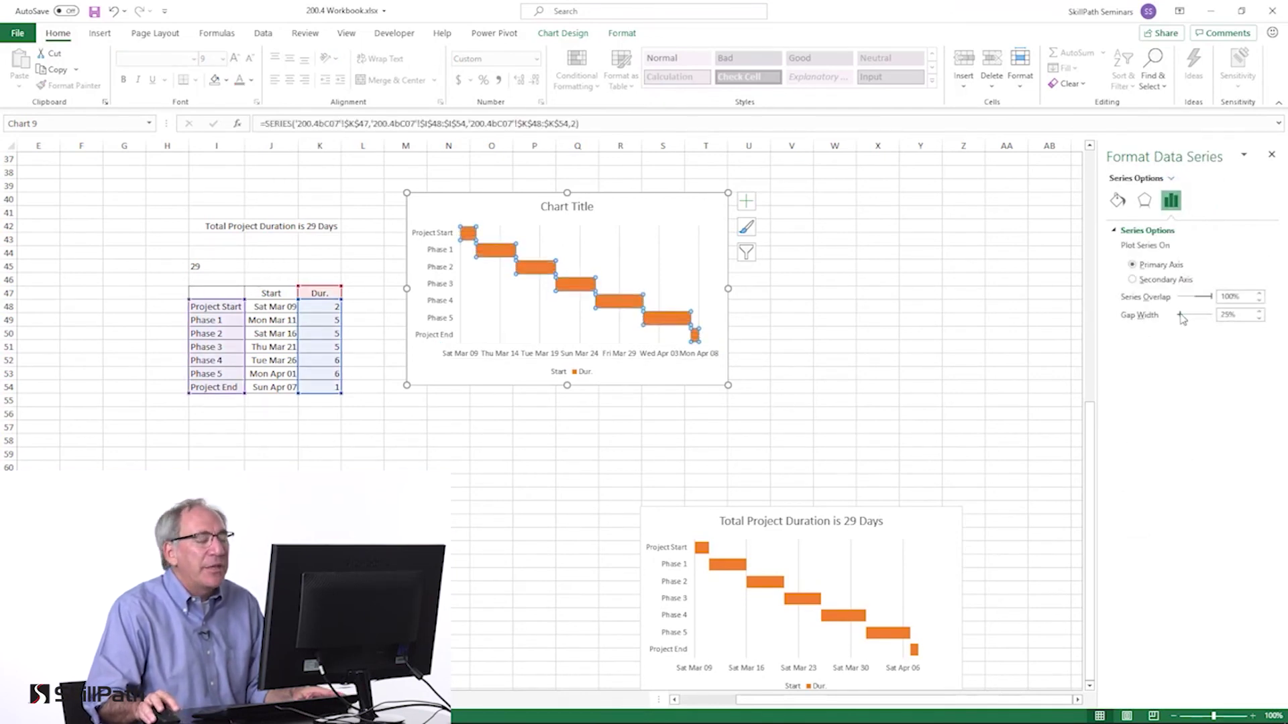
# Drag the original 29-day Gantt chart up beside the new chart.
pyautogui.click(794, 513)
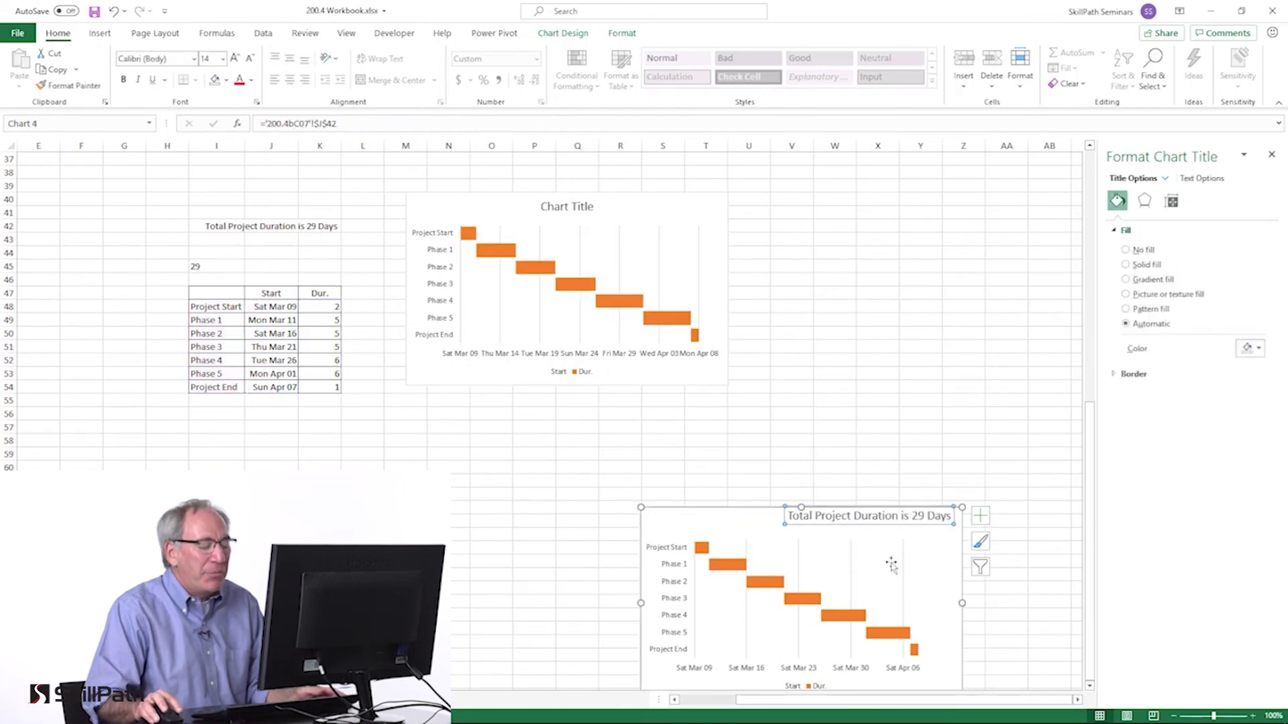
pyautogui.moveTo(660, 532); pyautogui.dragTo(778, 202)
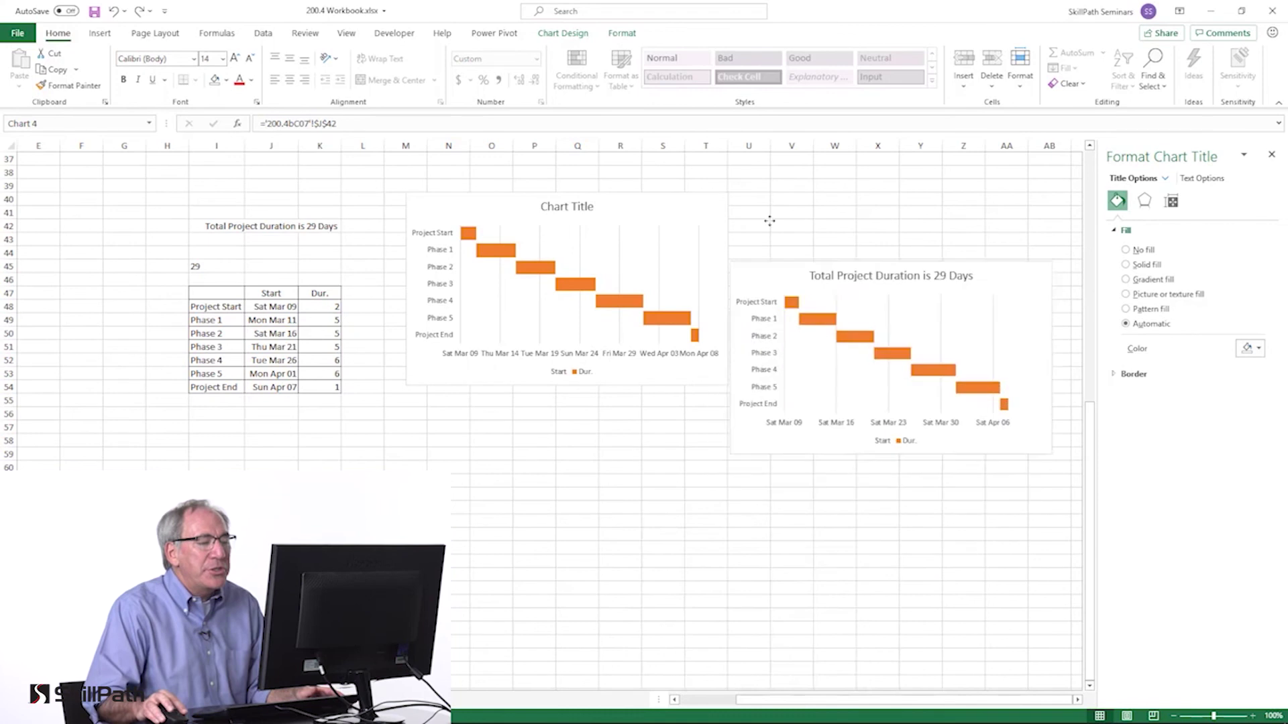
pyautogui.click(633, 354)
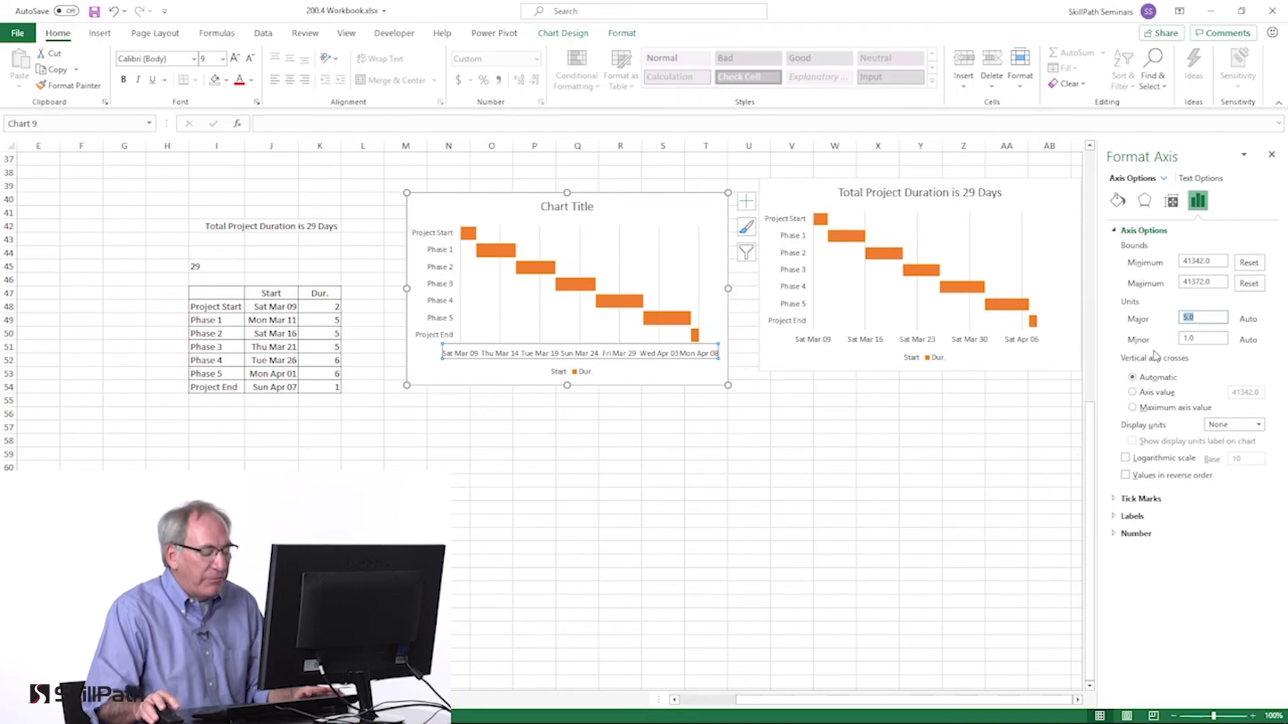
# Set the Gantt date axis major unit to 7 days, labelling Saturdays Mar 09 to Apr 06.
pyautogui.write('7')
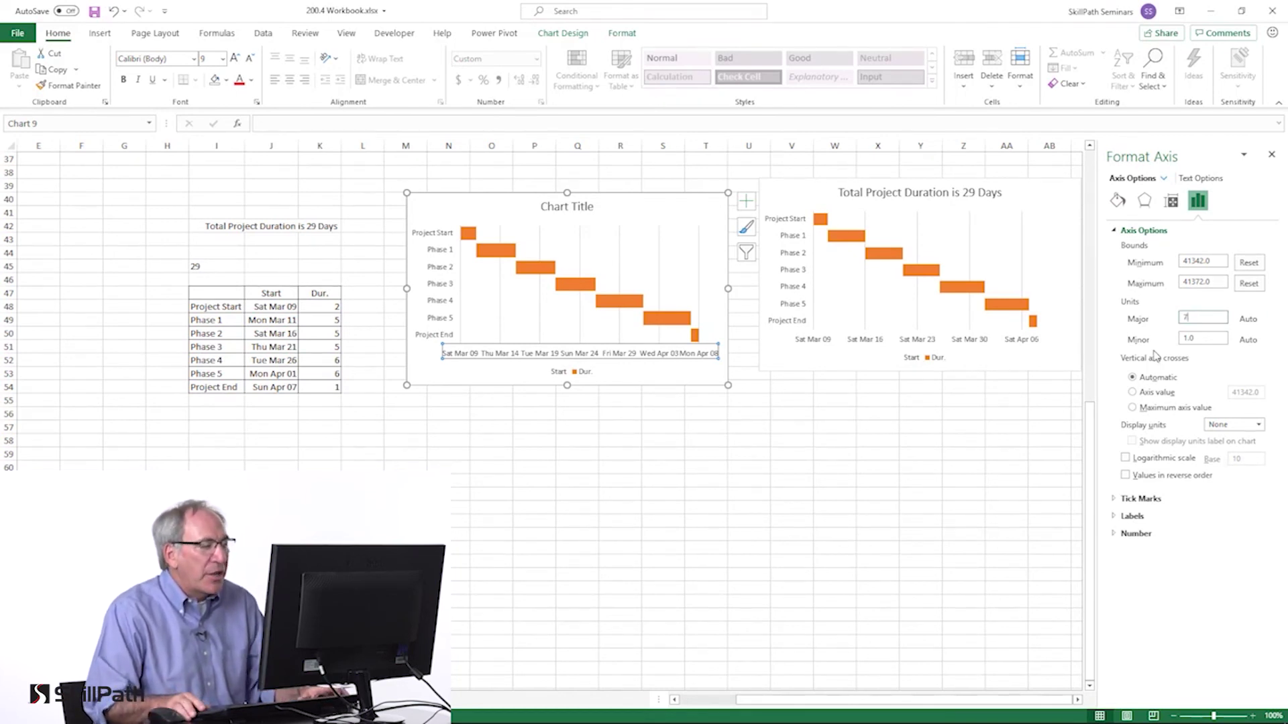
pyautogui.press('Return')
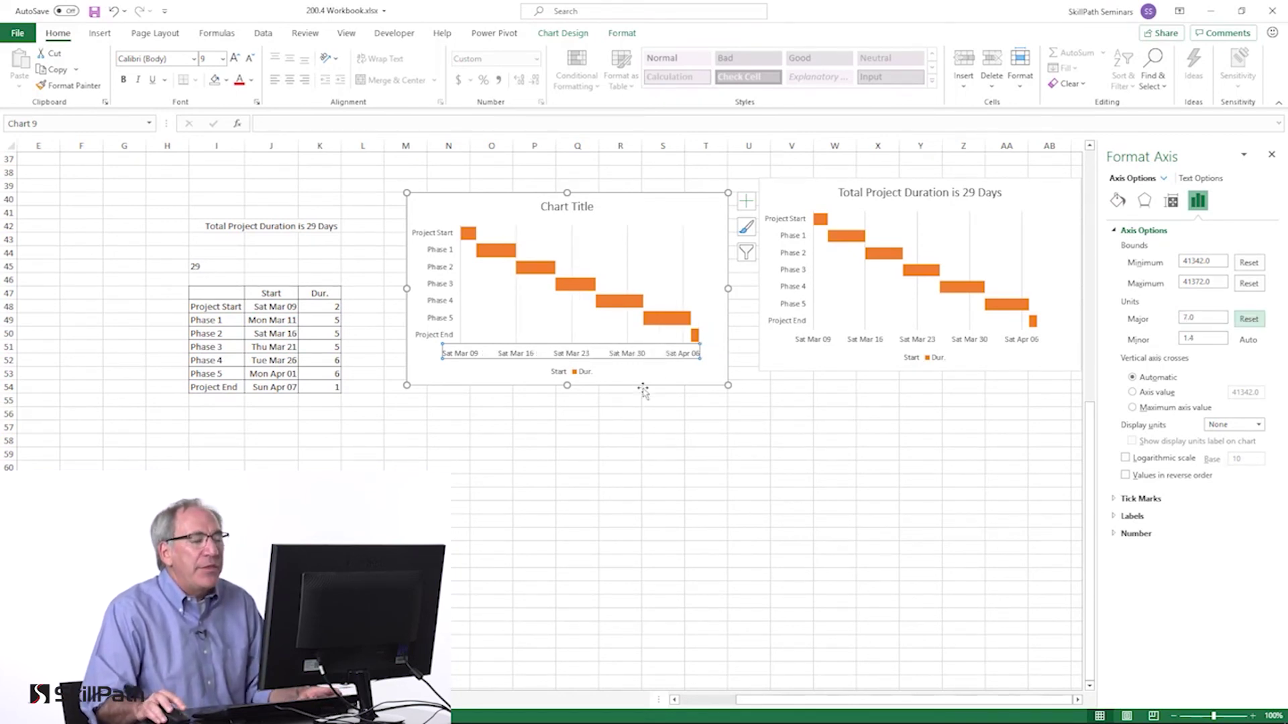